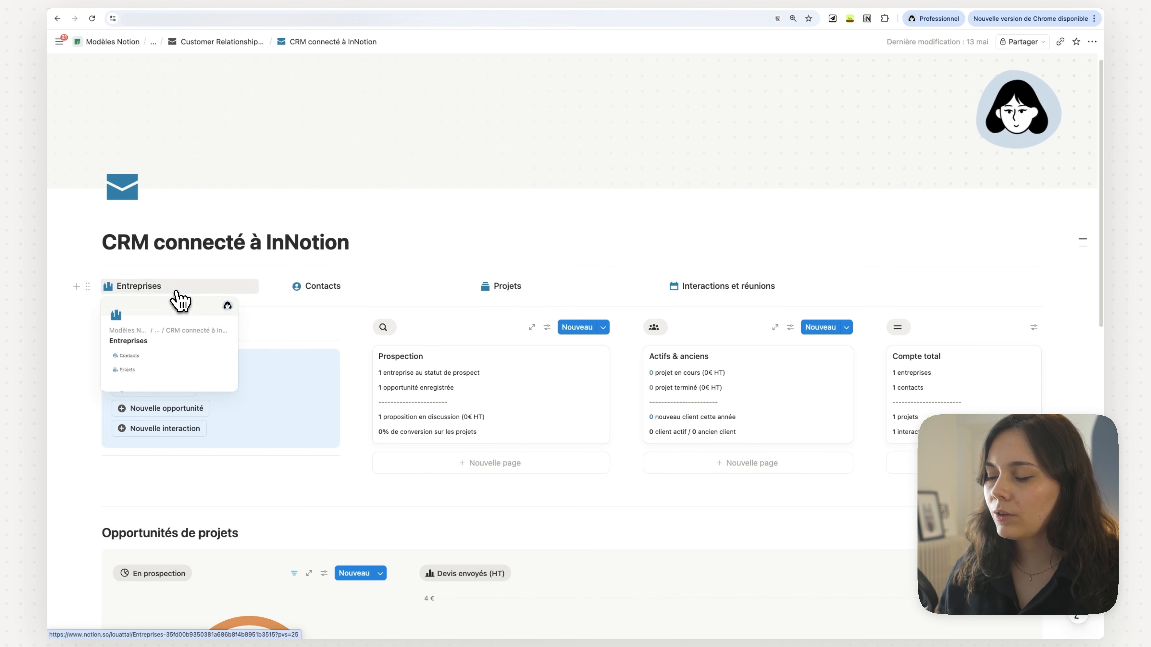
- Open the Acme Inc record on the Entreprises page and review its information and contacts
{"action": "left_click", "coordinate": [183, 302]}
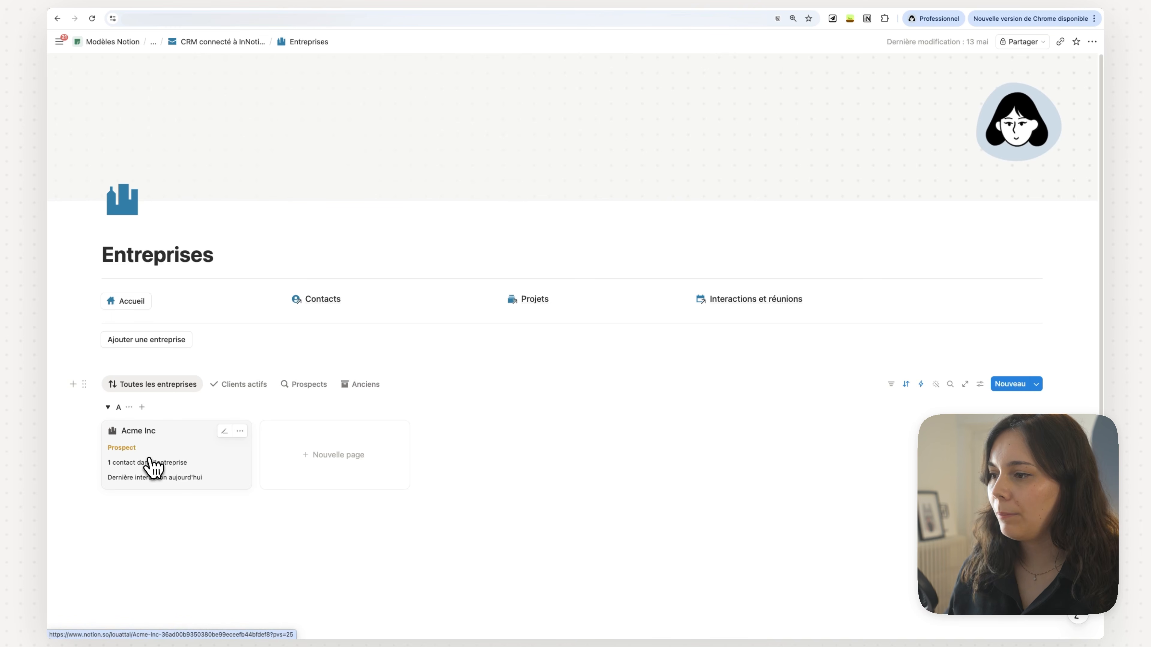
{"action": "left_click", "coordinate": [150, 442]}
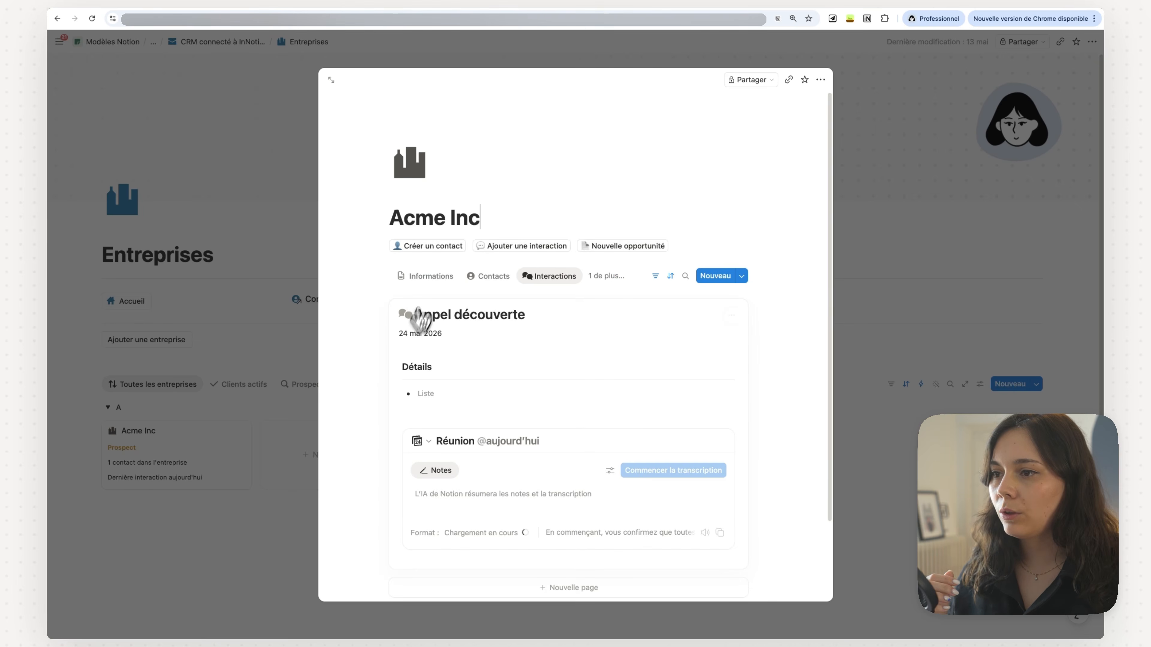
{"action": "left_click", "coordinate": [430, 277]}
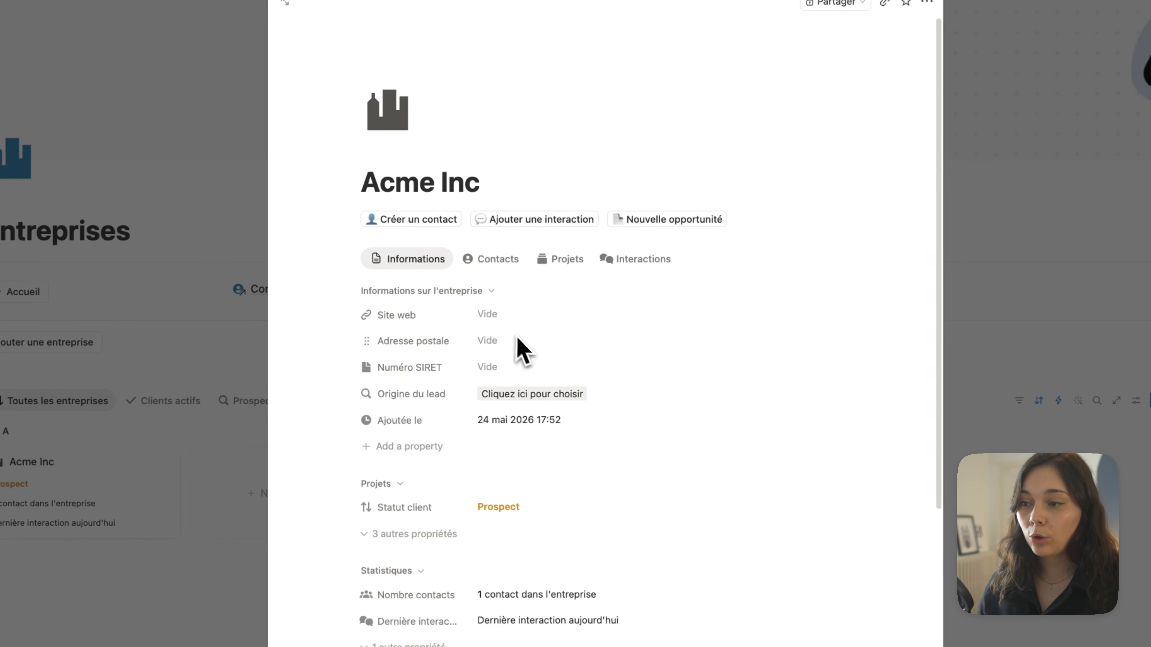
{"action": "left_click", "coordinate": [493, 261]}
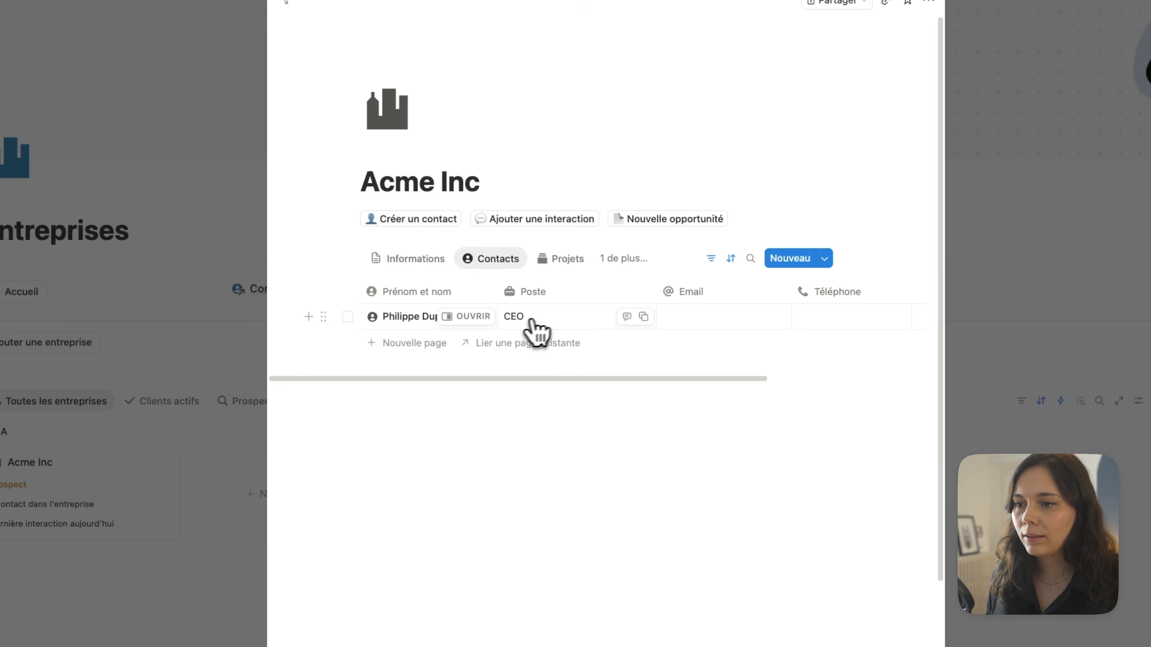
{"action": "left_click_drag", "start_coordinate": [705, 380], "coordinate": [780, 380]}
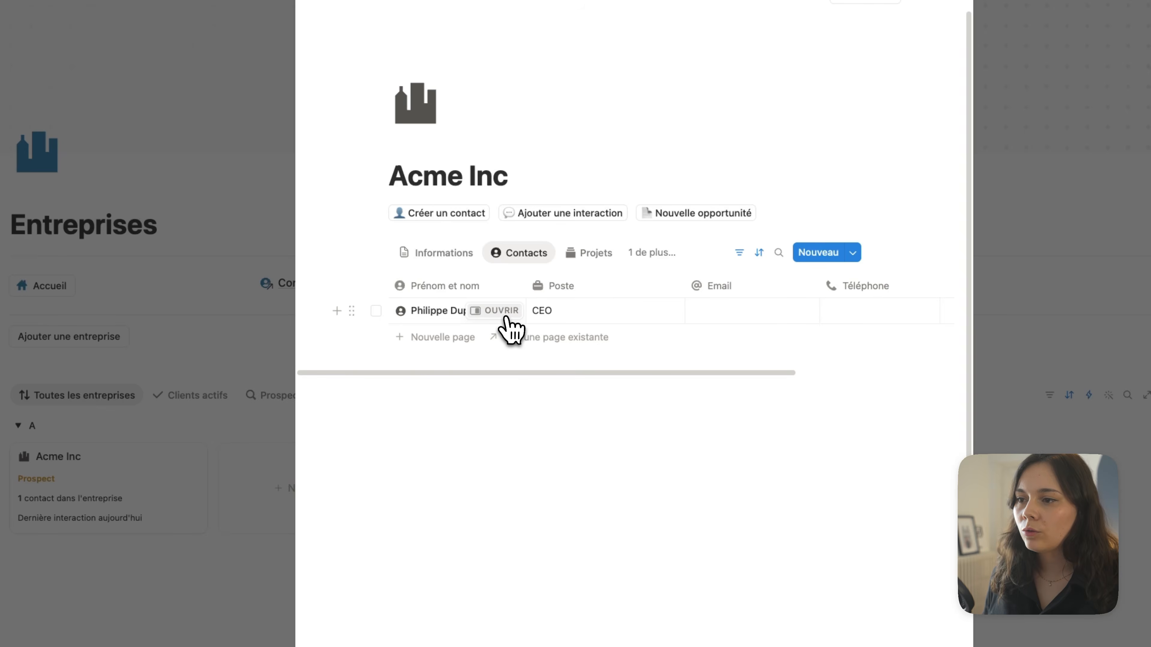
- Open the Acme Inc CEO's contact record, examine its Commentaires and Actualités sections, and close it
{"action": "left_click", "coordinate": [504, 312]}
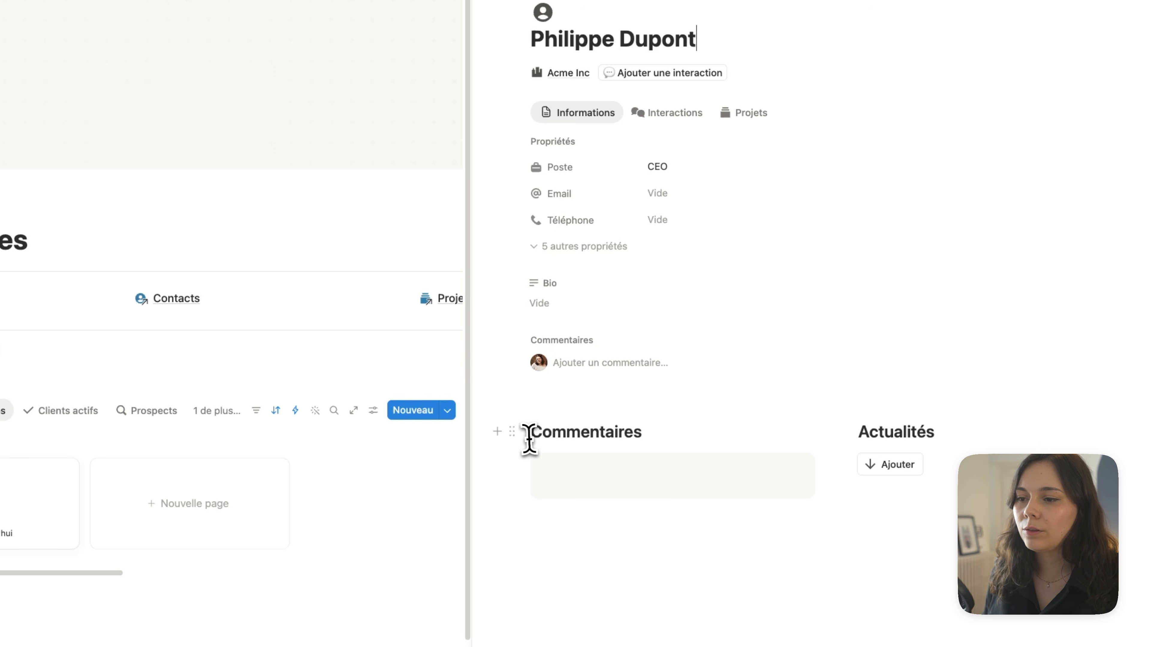
{"action": "left_click_drag", "start_coordinate": [531, 433], "coordinate": [643, 432]}
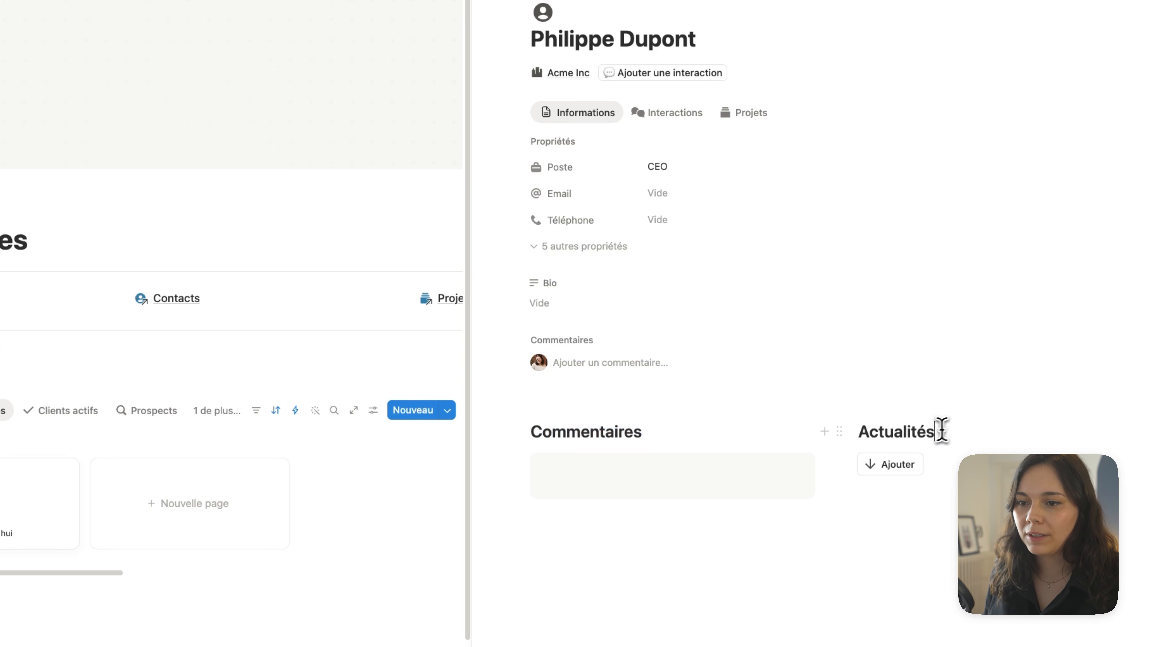
{"action": "left_click_drag", "start_coordinate": [943, 431], "coordinate": [862, 431]}
{"action": "left_click", "coordinate": [862, 431]}
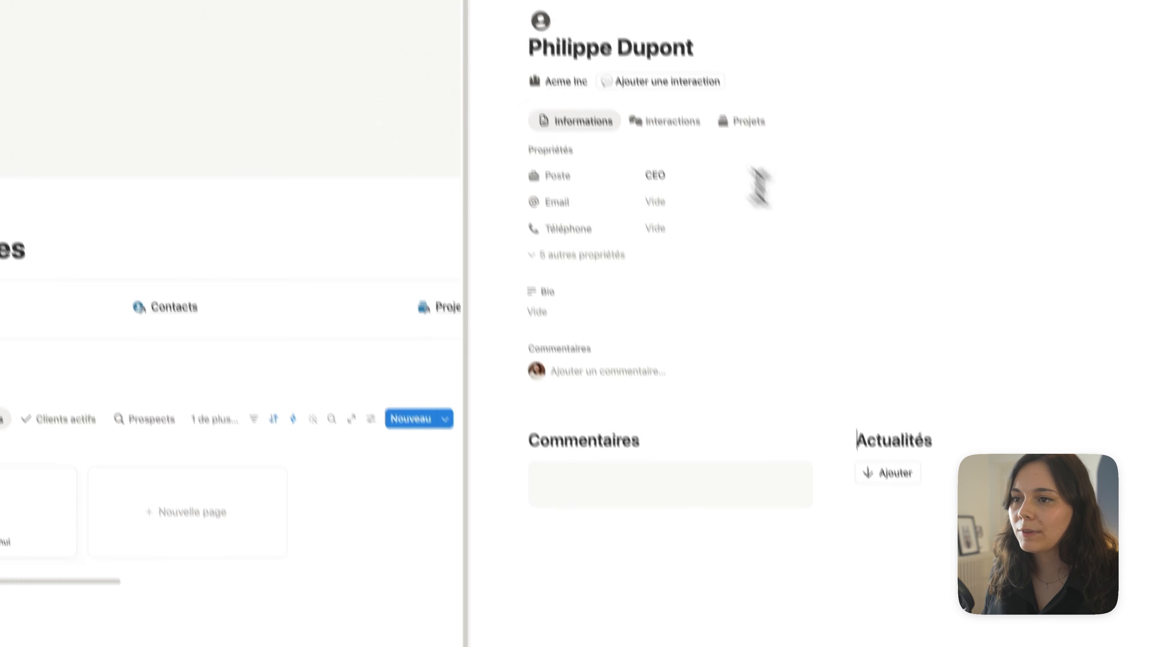
{"action": "left_click", "coordinate": [514, 51]}
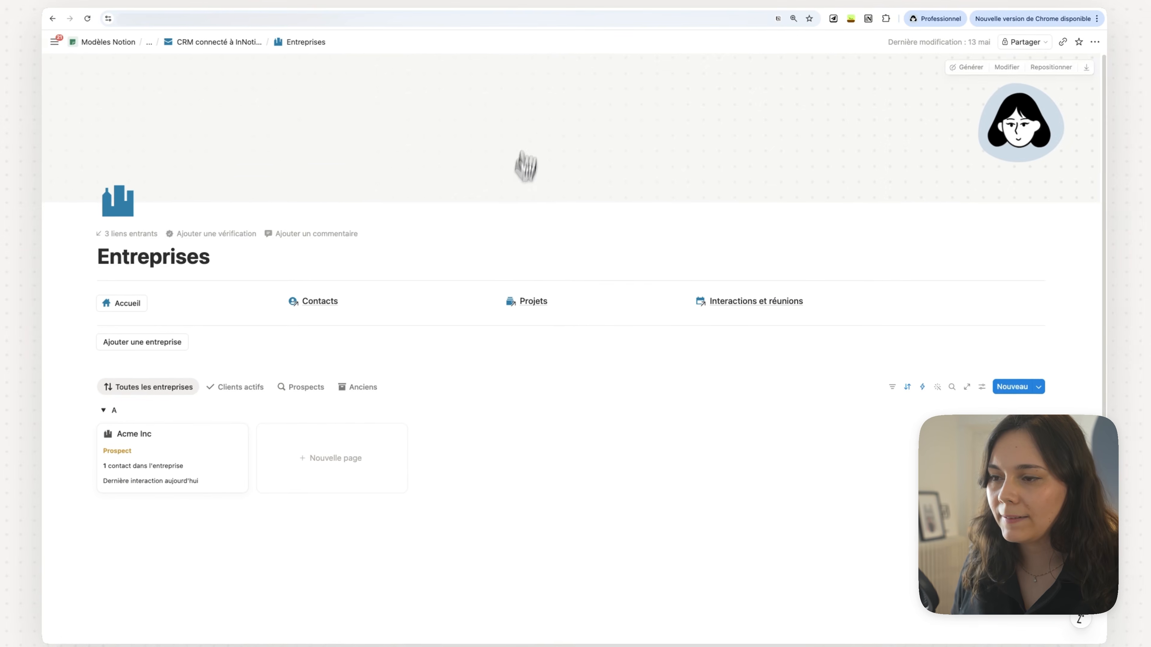
- Open the Projets page and view the status options available for the Développement d'espace Notion project
{"action": "left_click", "coordinate": [536, 301]}
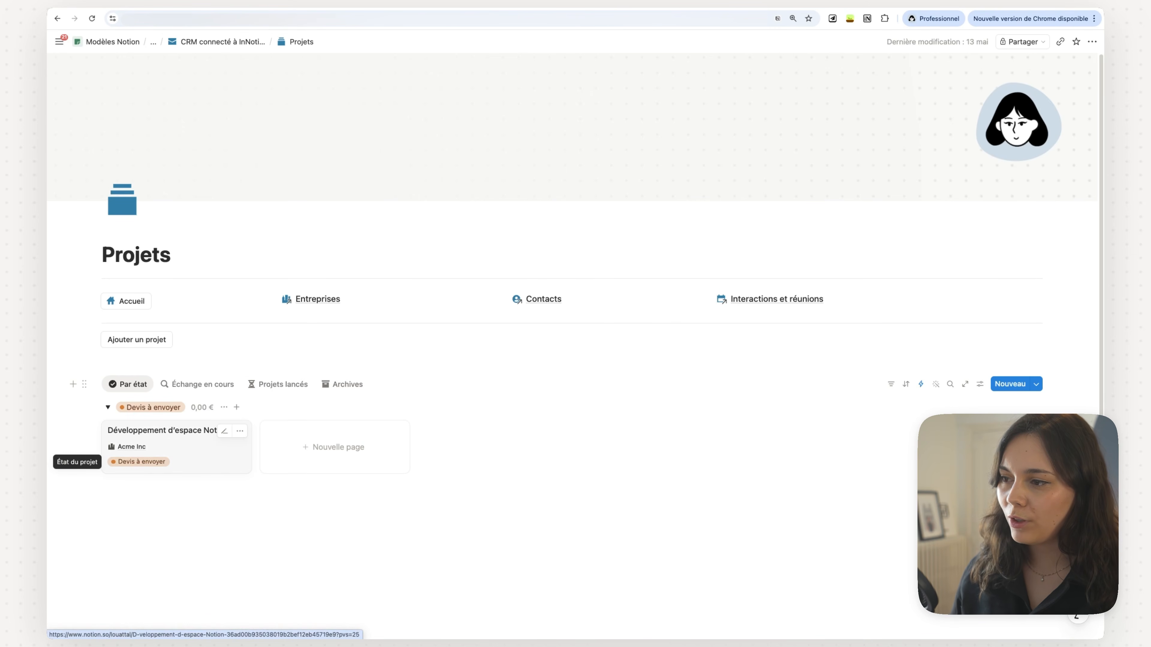
{"action": "left_click", "coordinate": [135, 466]}
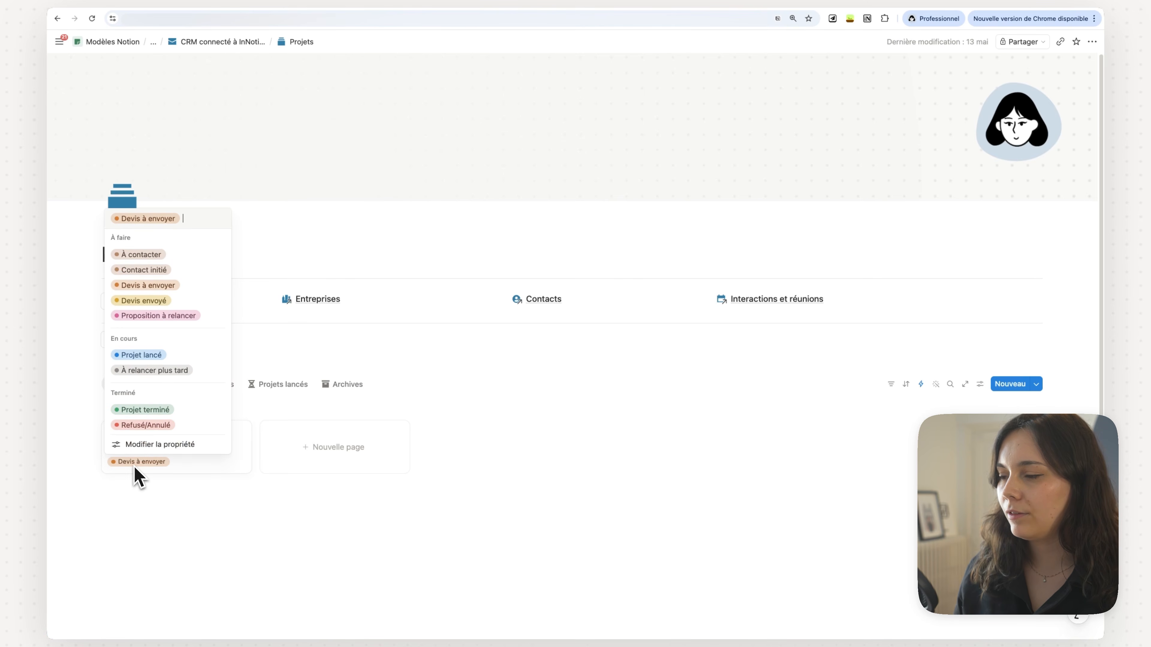
{"action": "key", "text": "Escape"}
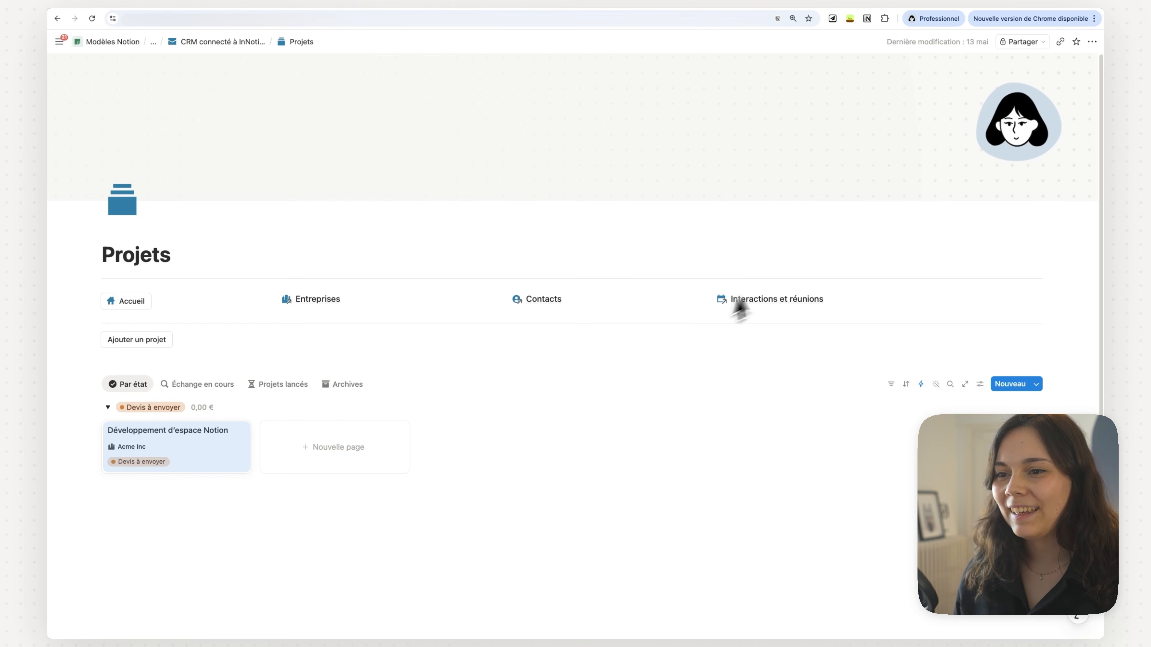
- Open the Appel découverte entry in Interactions et réunions, review its details and meeting block, and close it
{"action": "left_click", "coordinate": [779, 303]}
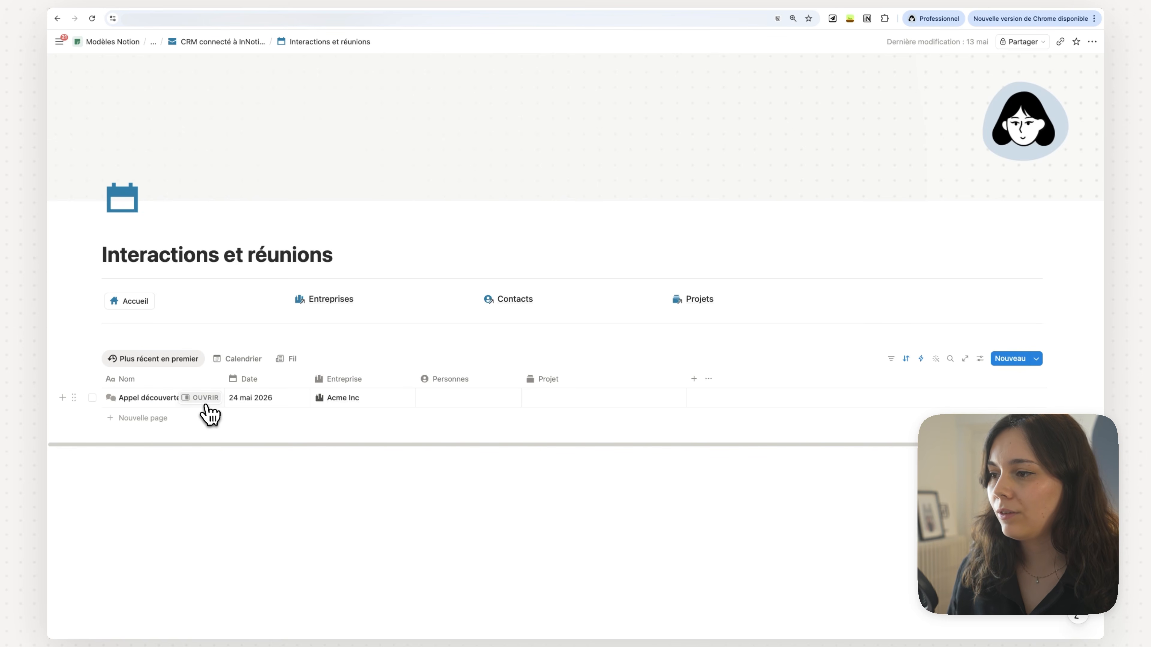
{"action": "left_click", "coordinate": [204, 399]}
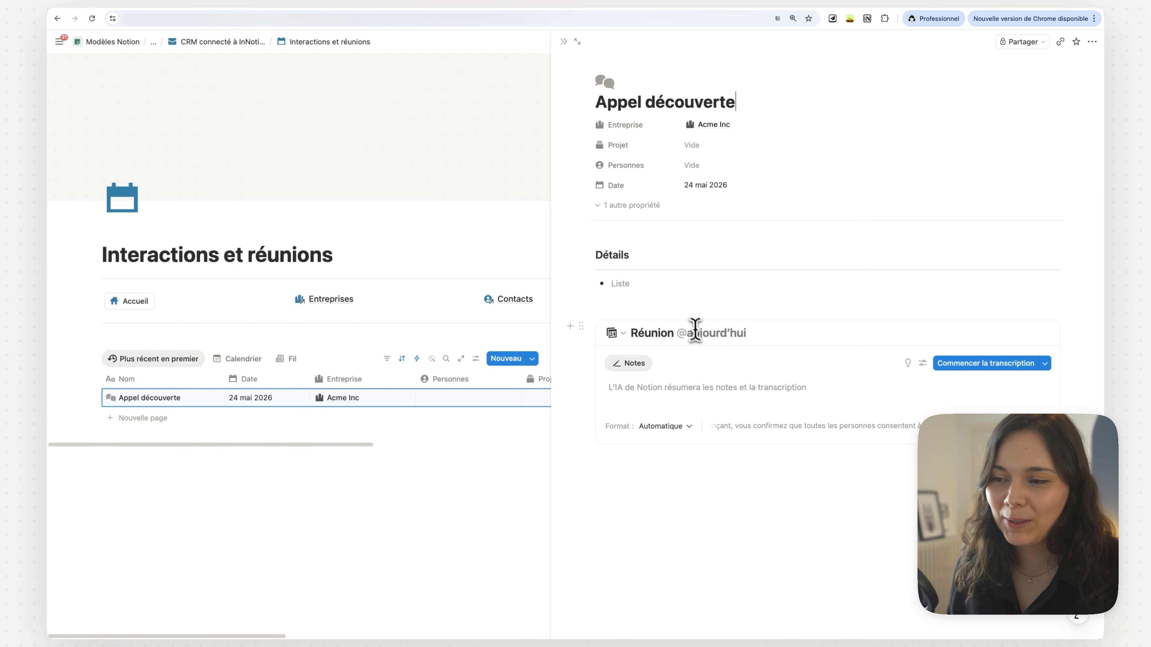
{"action": "left_click", "coordinate": [652, 299]}
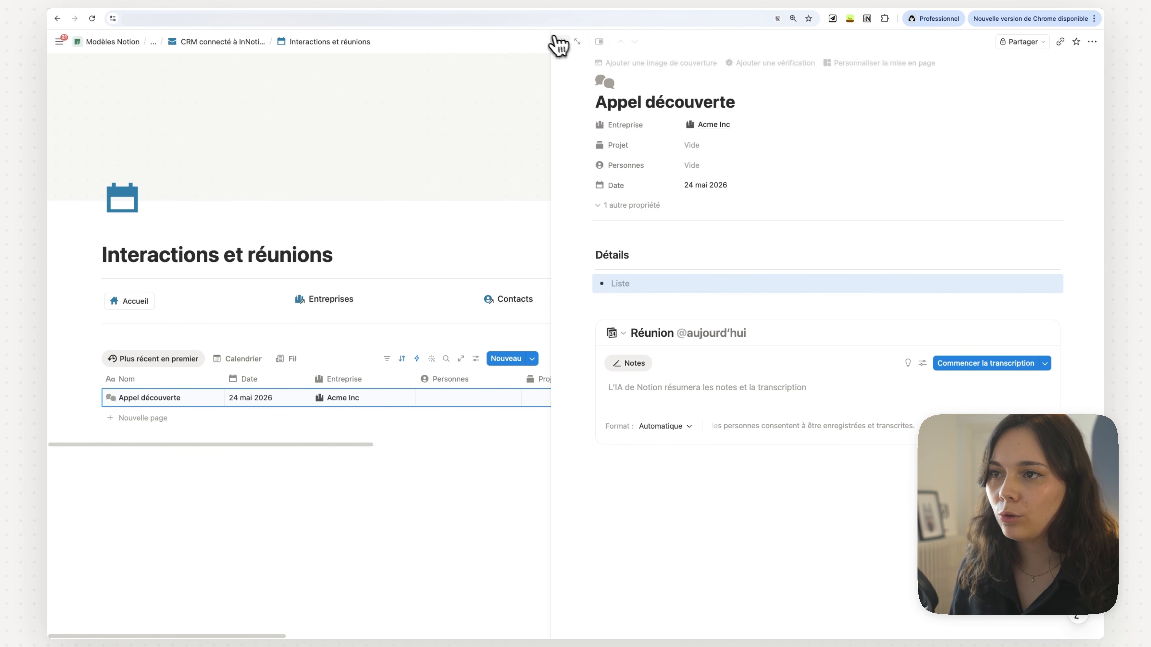
{"action": "left_click", "coordinate": [563, 42]}
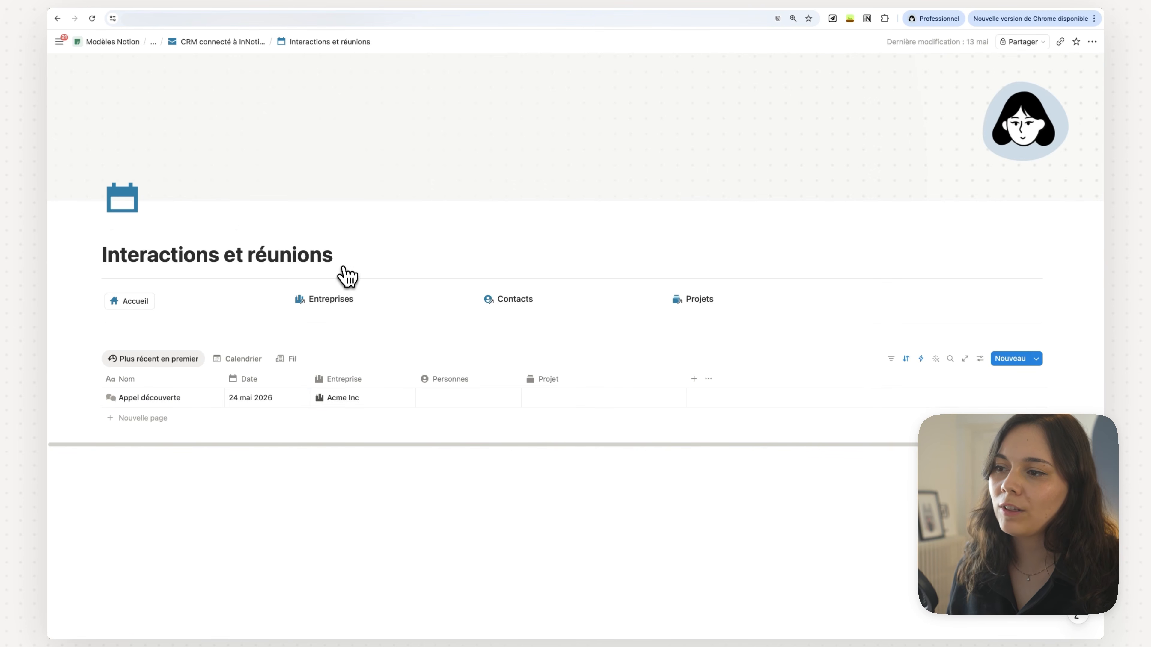
{"action": "mouse_move", "coordinate": [341, 305]}
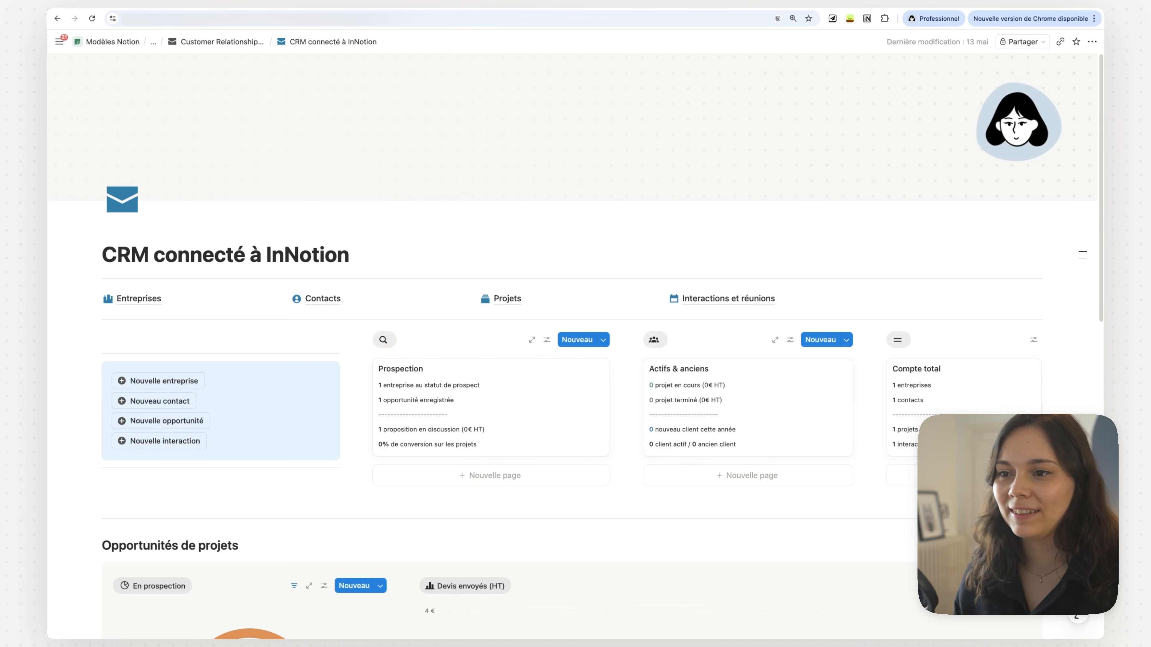
- Look over the CRM home dashboard, visit the Entreprises page and return to the home page
{"action": "left_click_drag", "start_coordinate": [1102, 105], "coordinate": [1091, 146]}
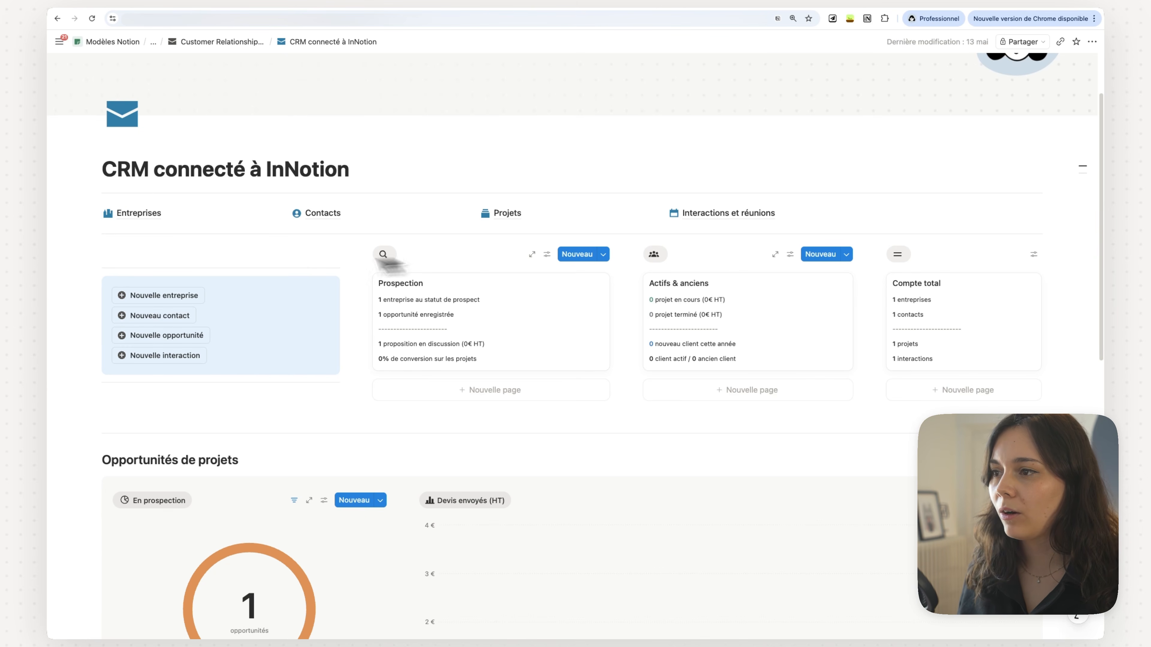
{"action": "mouse_move", "coordinate": [357, 217]}
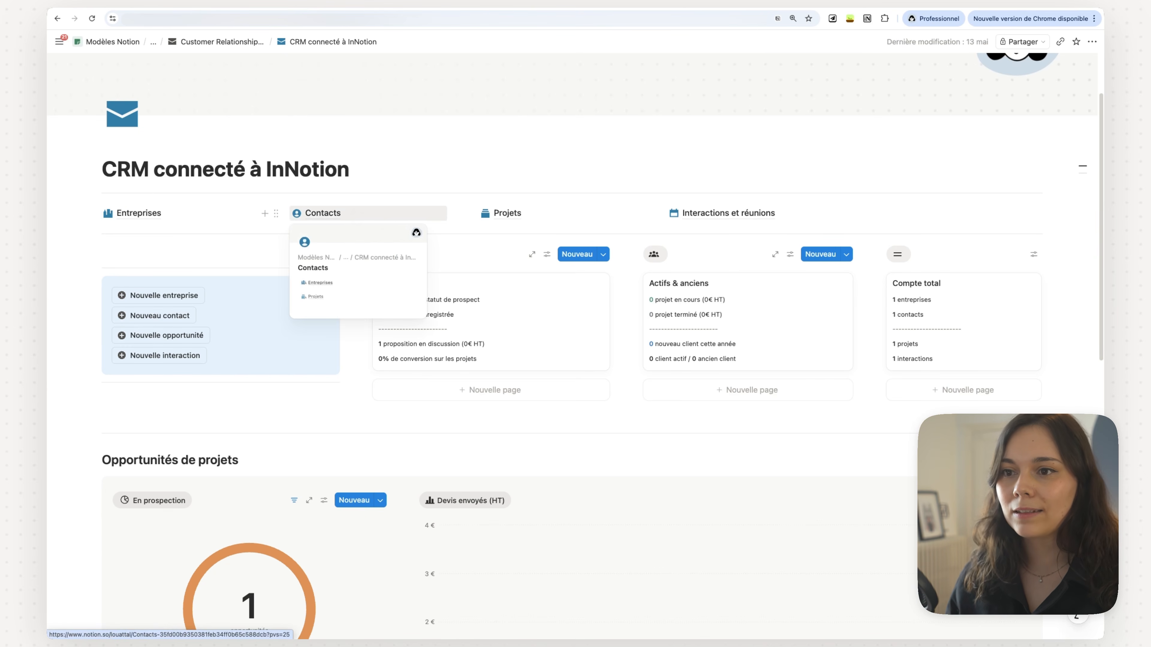
{"action": "left_click", "coordinate": [154, 217]}
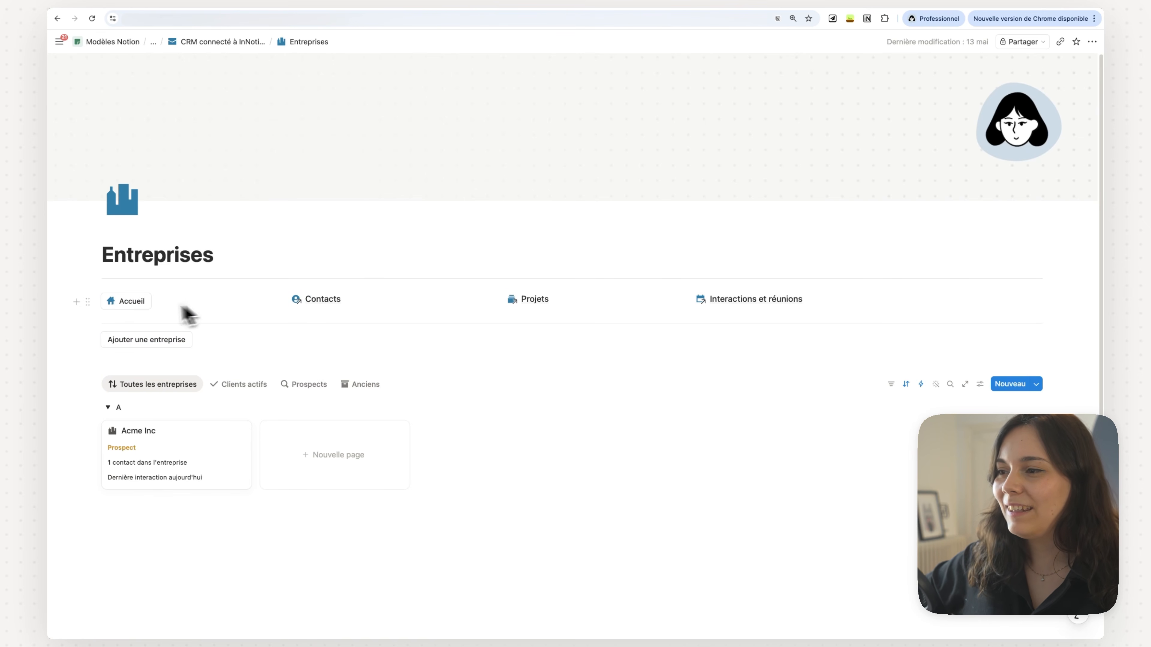
{"action": "left_click", "coordinate": [144, 303]}
{"action": "left_click", "coordinate": [358, 263]}
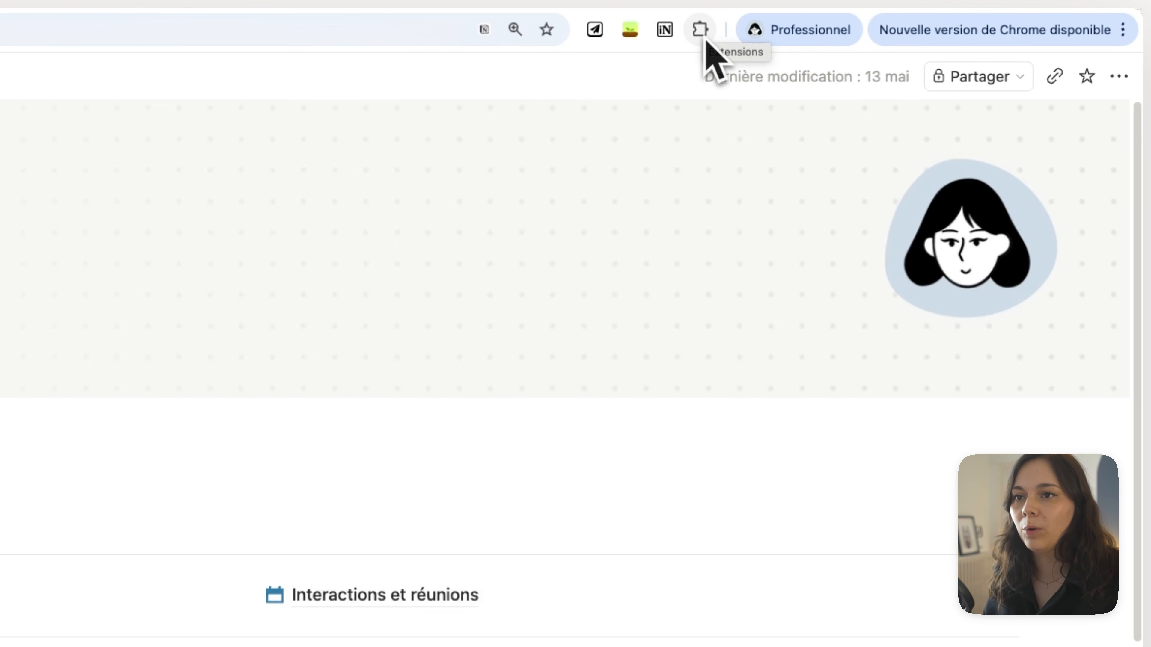
- Open the inNotion extension's CRM settings and add a CRM setting with the Public connection
{"action": "left_click", "coordinate": [665, 35]}
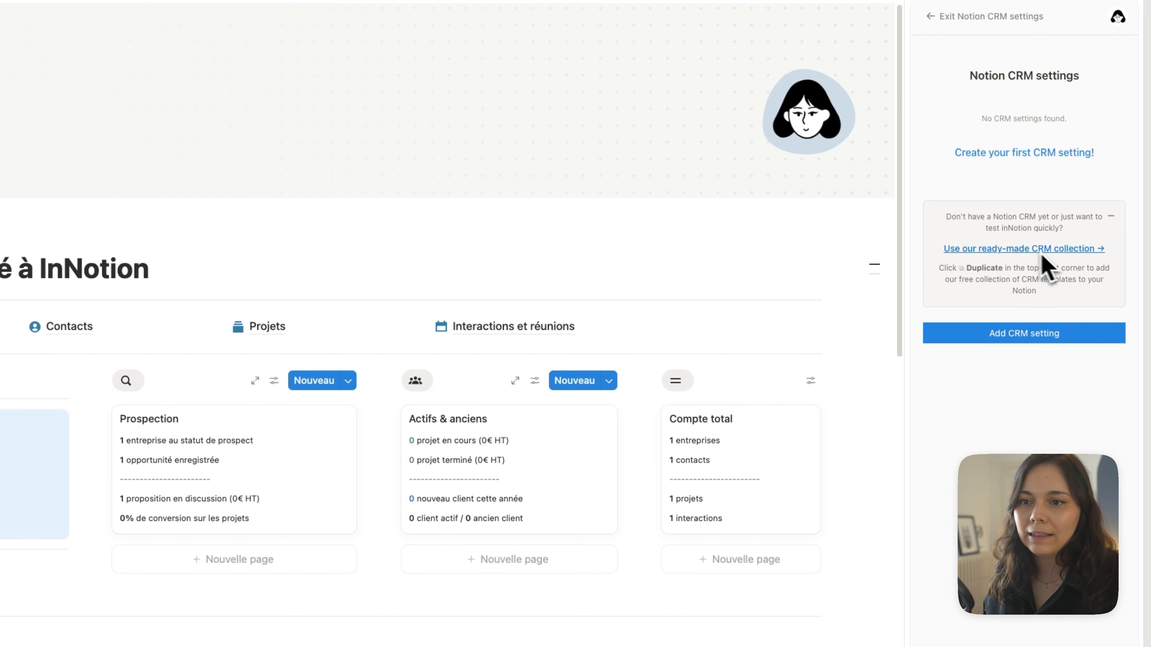
{"action": "left_click", "coordinate": [1015, 335]}
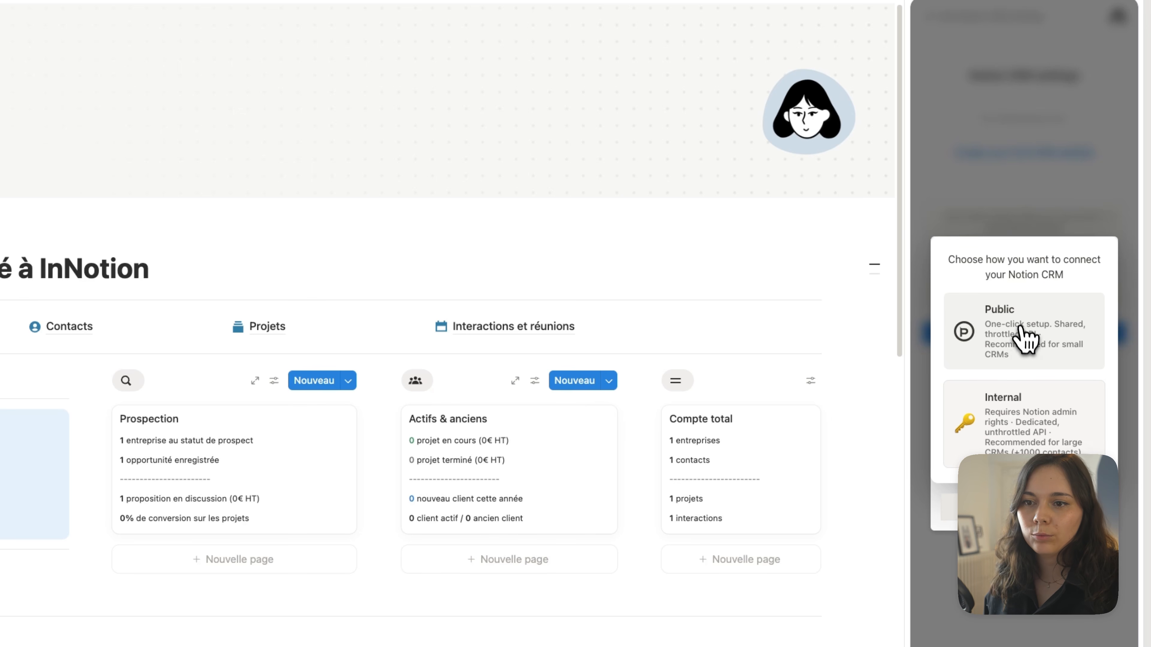
{"action": "left_click", "coordinate": [1011, 335]}
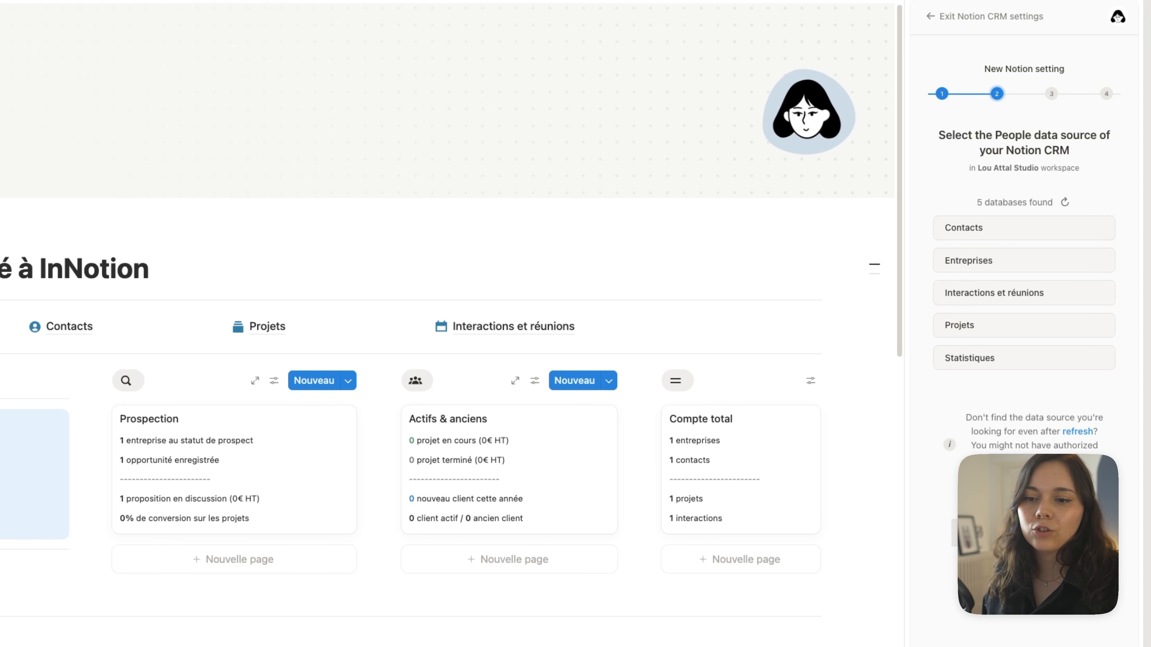
- Authorize inNotion to access the Notion workspace's pages through the page selection
{"action": "left_click", "coordinate": [1035, 471]}
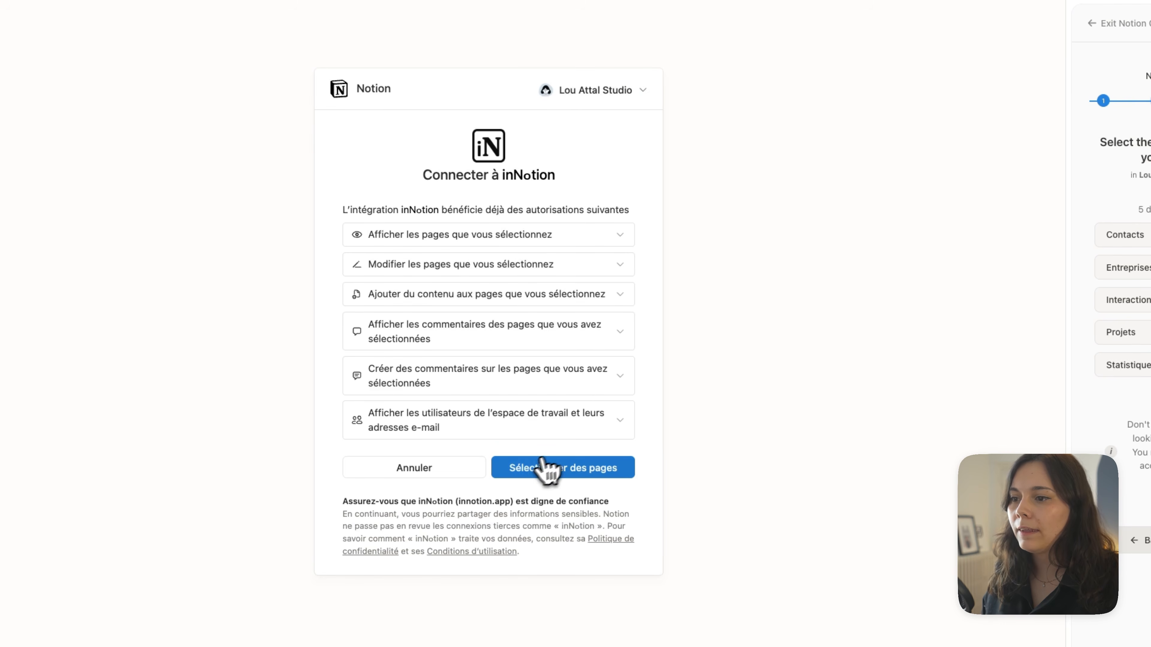
{"action": "left_click", "coordinate": [605, 471]}
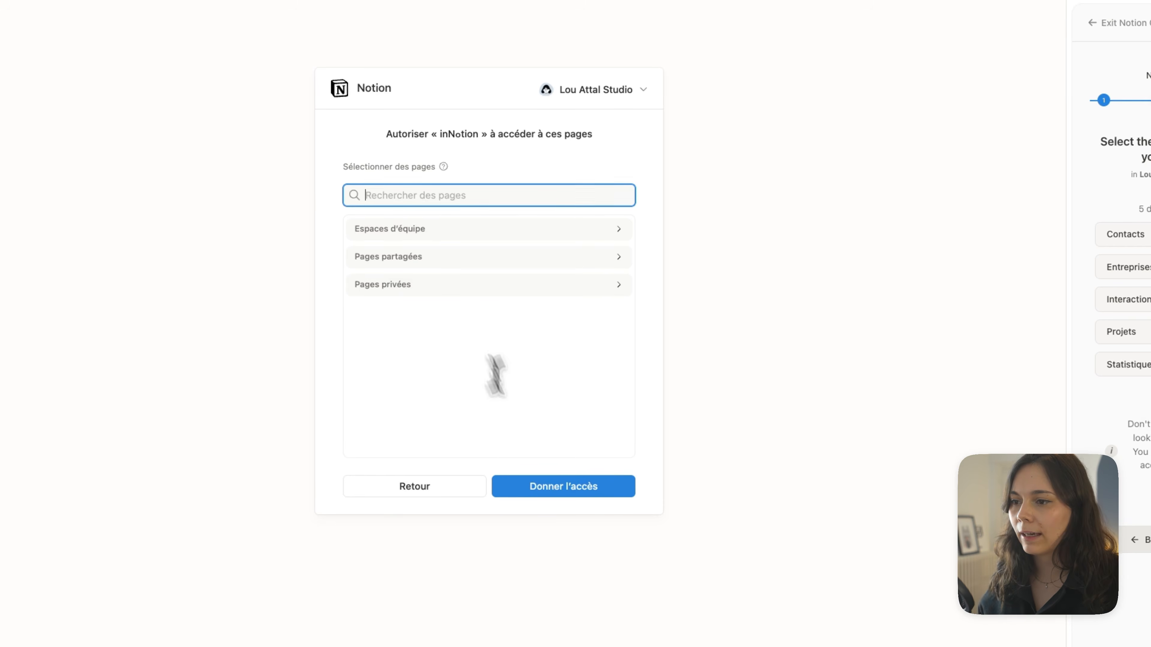
{"action": "left_click", "coordinate": [530, 486]}
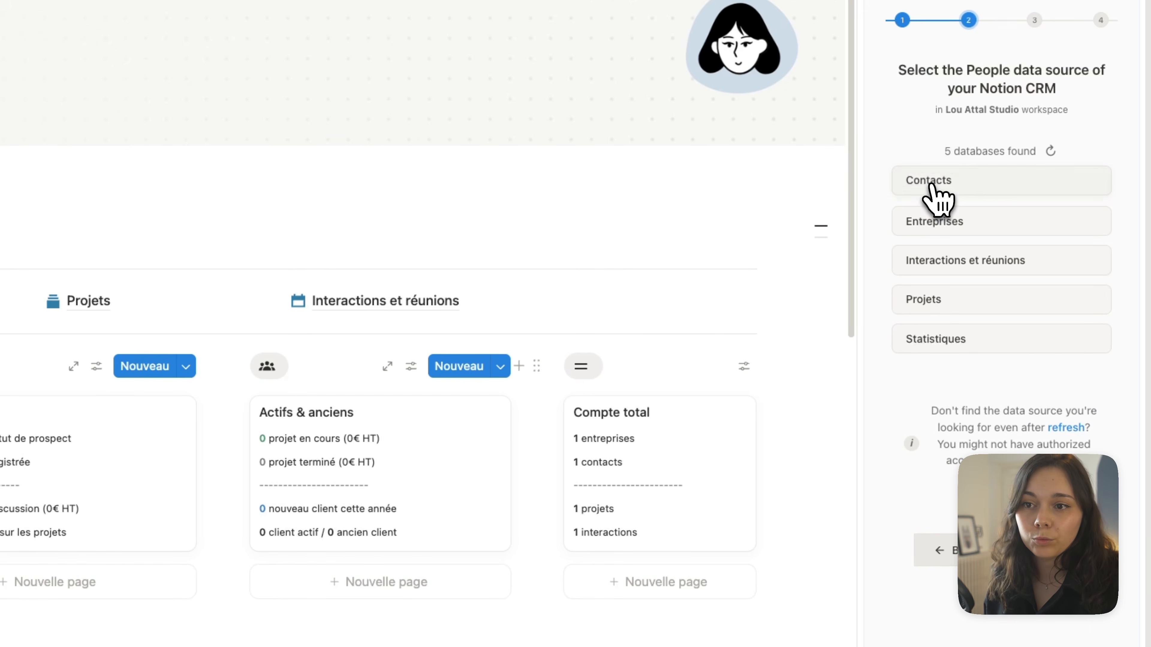
- Choose Contacts as the People data source and map the LinkedIn Profile URL to the Lien field
{"action": "left_click", "coordinate": [929, 184]}
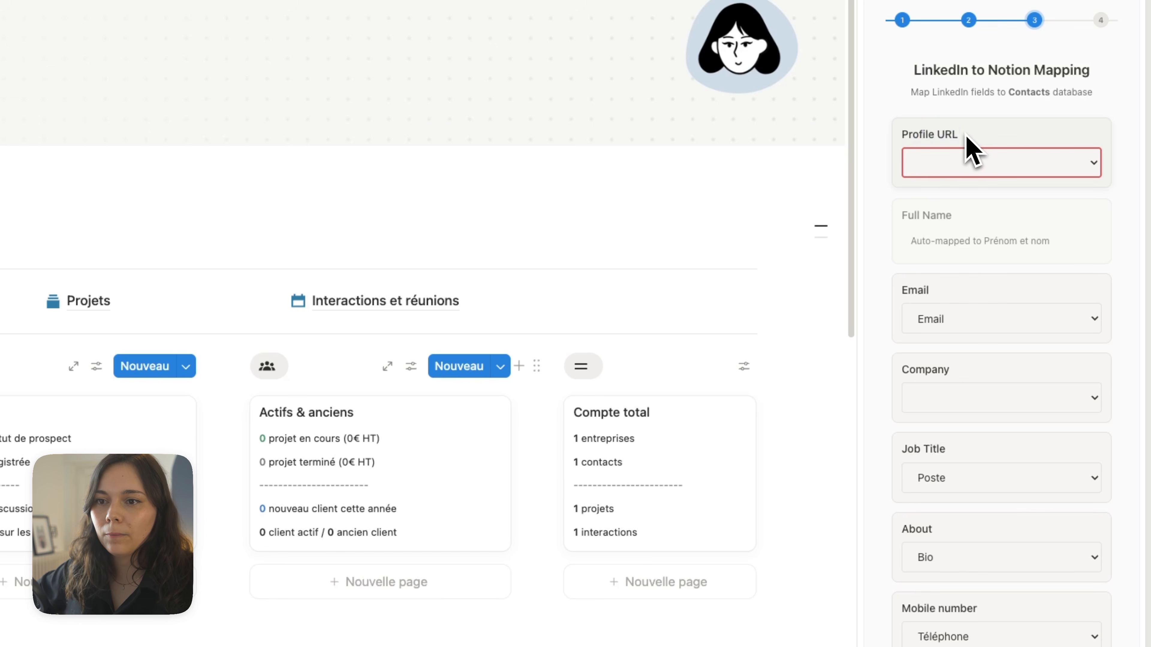
{"action": "left_click", "coordinate": [952, 163]}
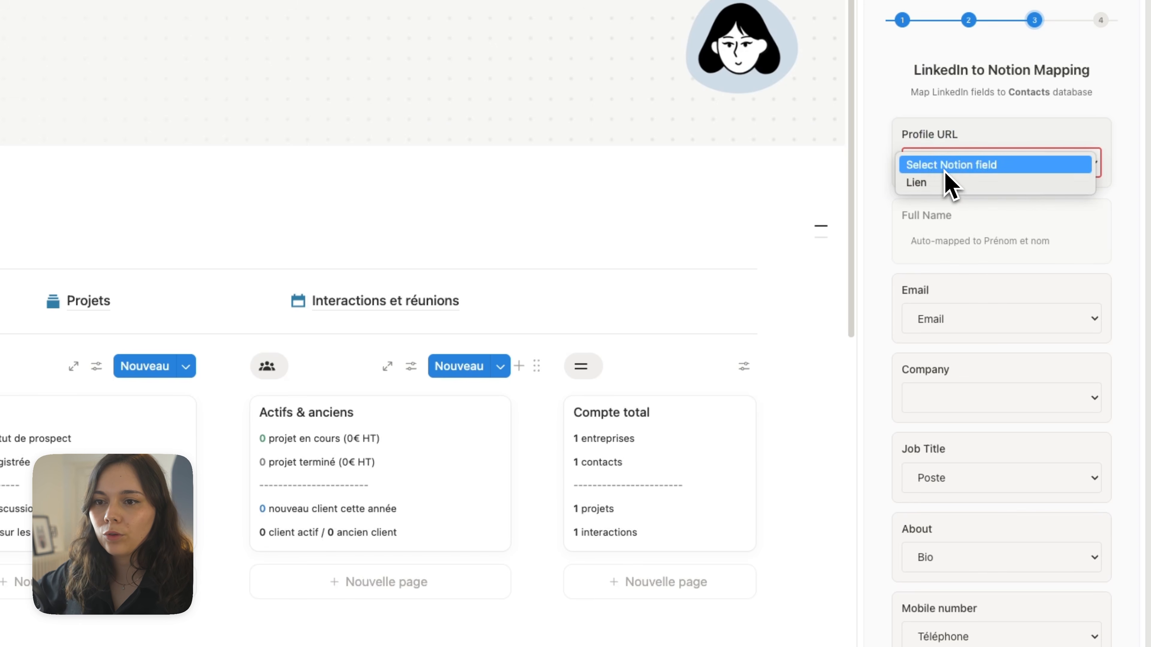
{"action": "left_click", "coordinate": [920, 187]}
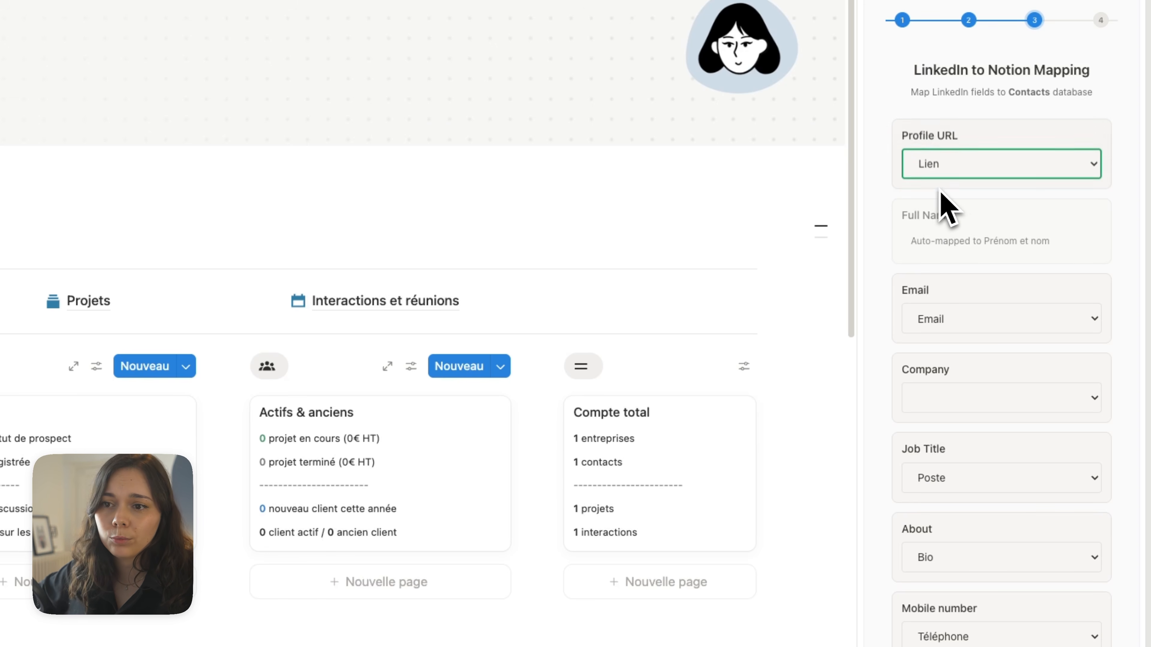
- Open the Acme Inc contact's page in the Contacts database and check its linked company in the Entreprises relation
{"action": "left_click", "coordinate": [934, 404]}
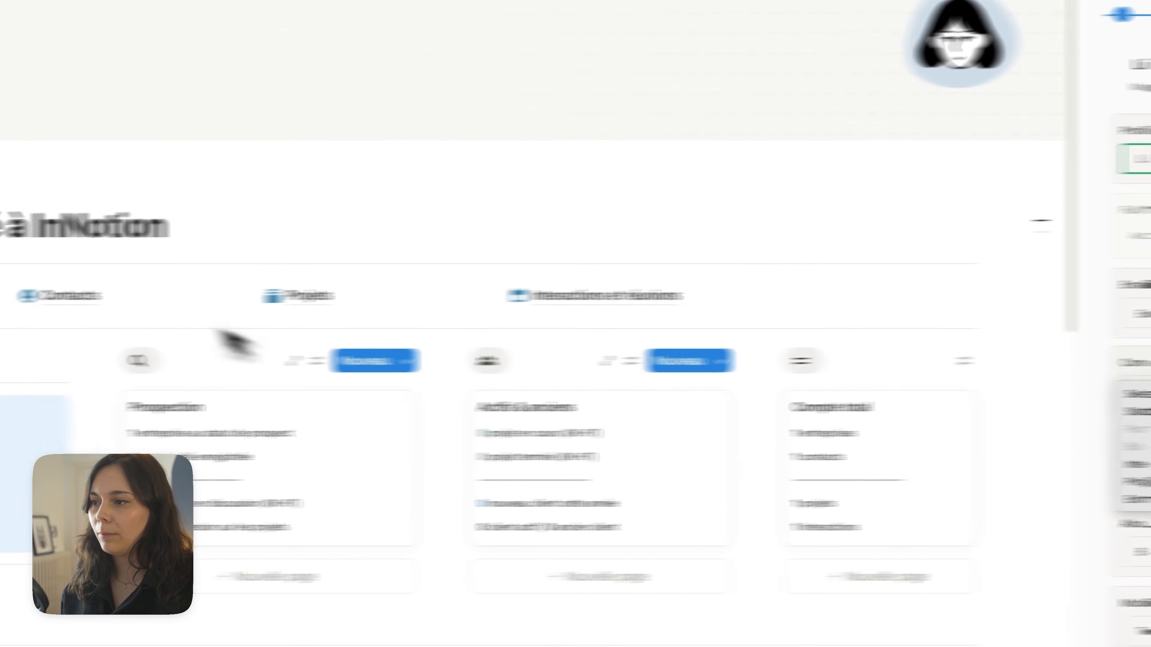
{"action": "left_click", "coordinate": [248, 294]}
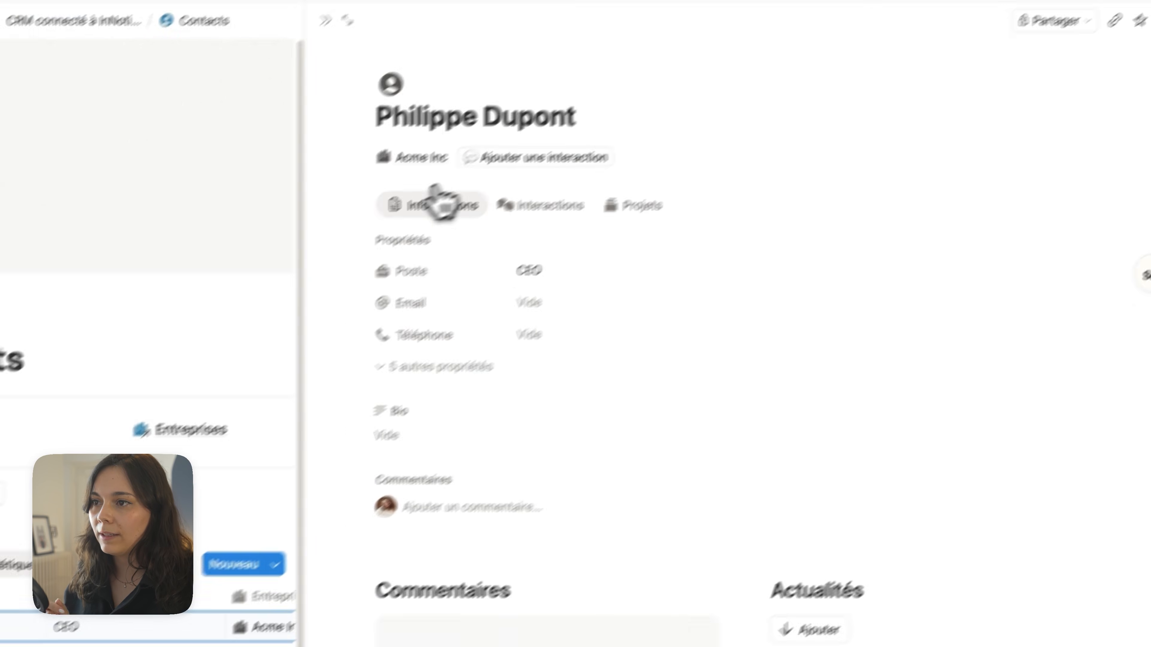
{"action": "left_click", "coordinate": [358, 212]}
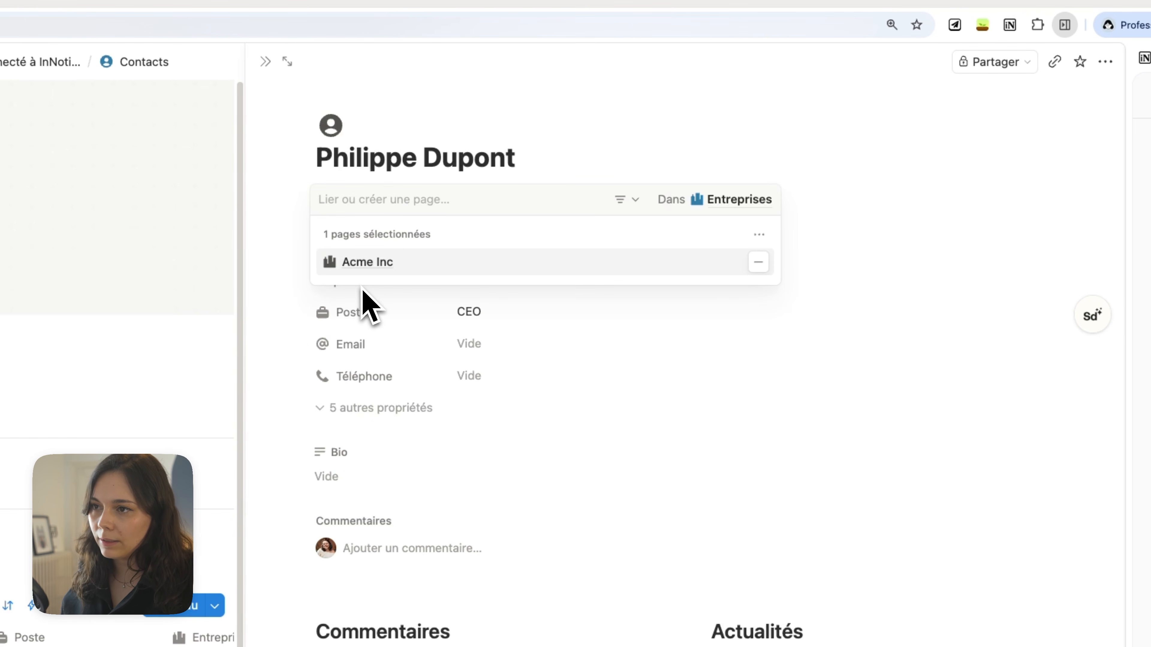
{"action": "left_click", "coordinate": [535, 154]}
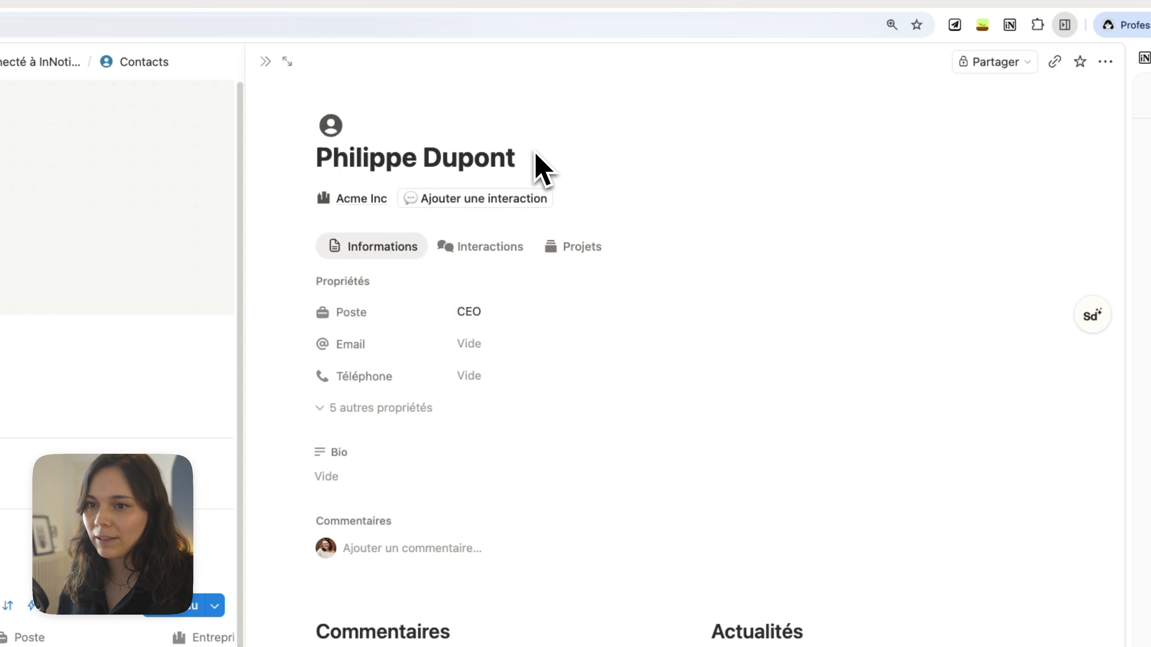
- Map the LinkedIn Company field to the Entreprise relation, with Site web as the company's LinkedIn page URL field
{"action": "left_click", "coordinate": [938, 444]}
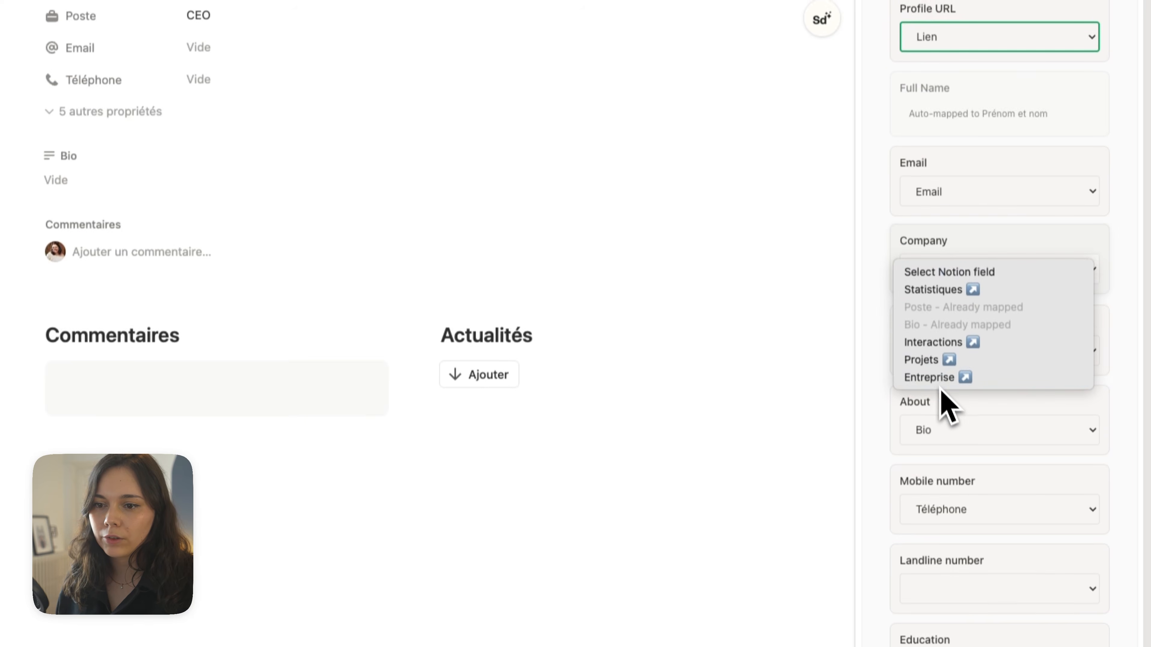
{"action": "left_click", "coordinate": [933, 379]}
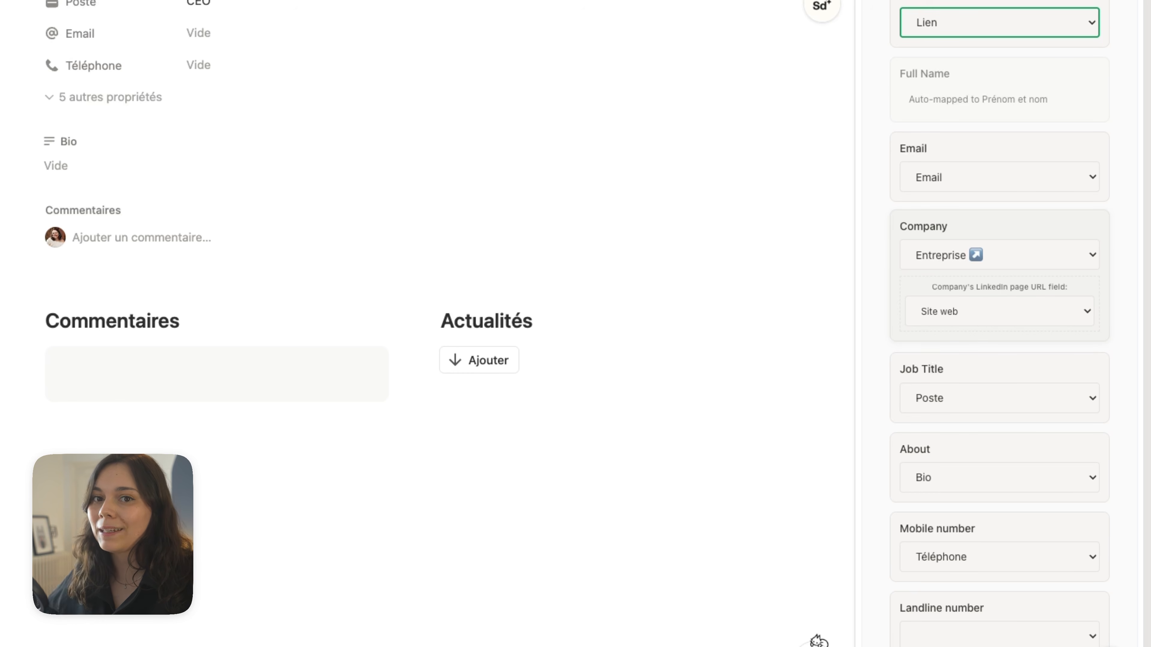
{"action": "left_click", "coordinate": [988, 317]}
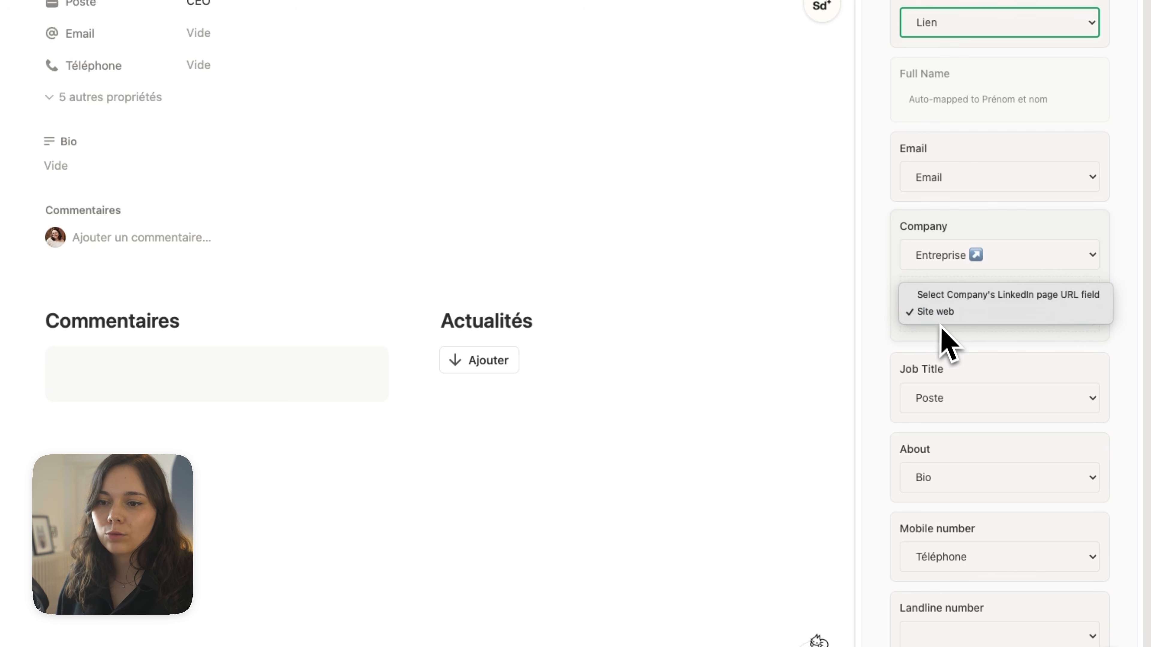
{"action": "left_click", "coordinate": [943, 340]}
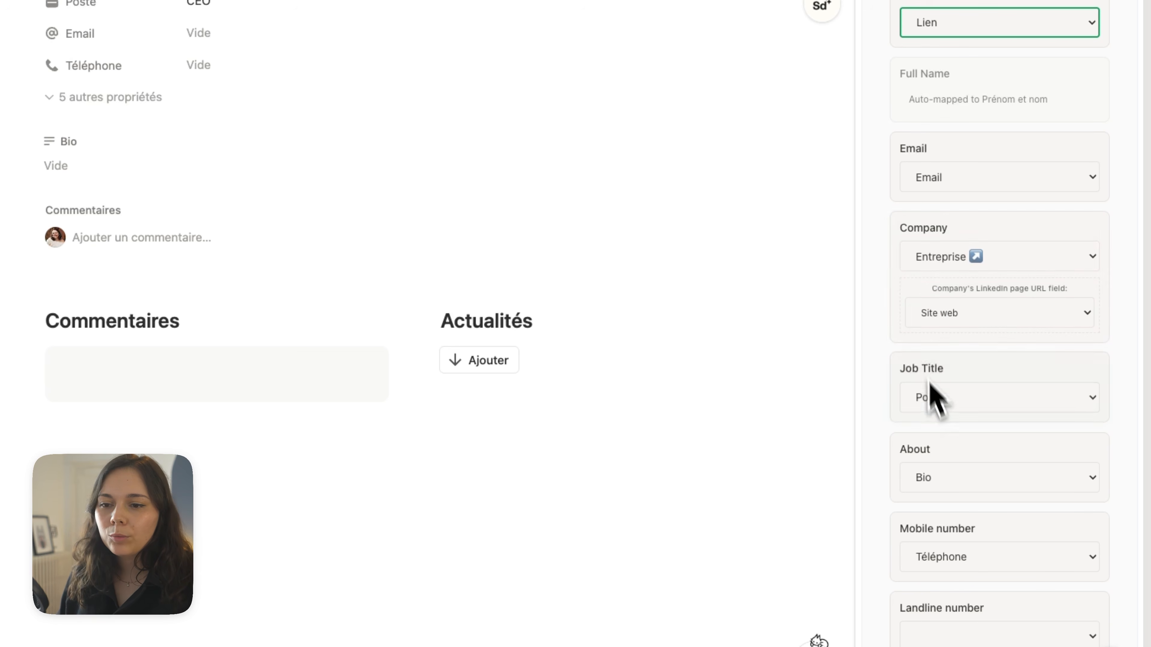
- Review the remaining field mappings, leave Landline number through Last Name unmapped, and continue to the final setup stage
{"action": "scroll", "coordinate": [931, 385], "scroll_direction": "down", "scroll_amount": 4}
{"action": "scroll", "coordinate": [942, 303], "scroll_direction": "down", "scroll_amount": 1}
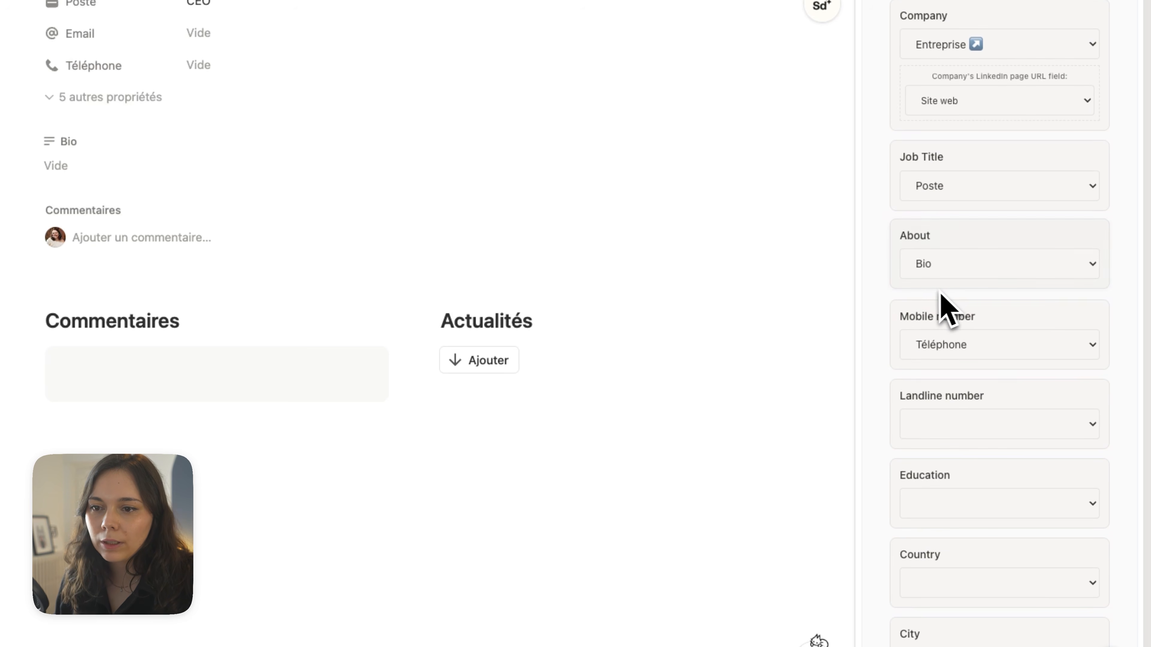
{"action": "scroll", "coordinate": [956, 283], "scroll_direction": "down", "scroll_amount": 5}
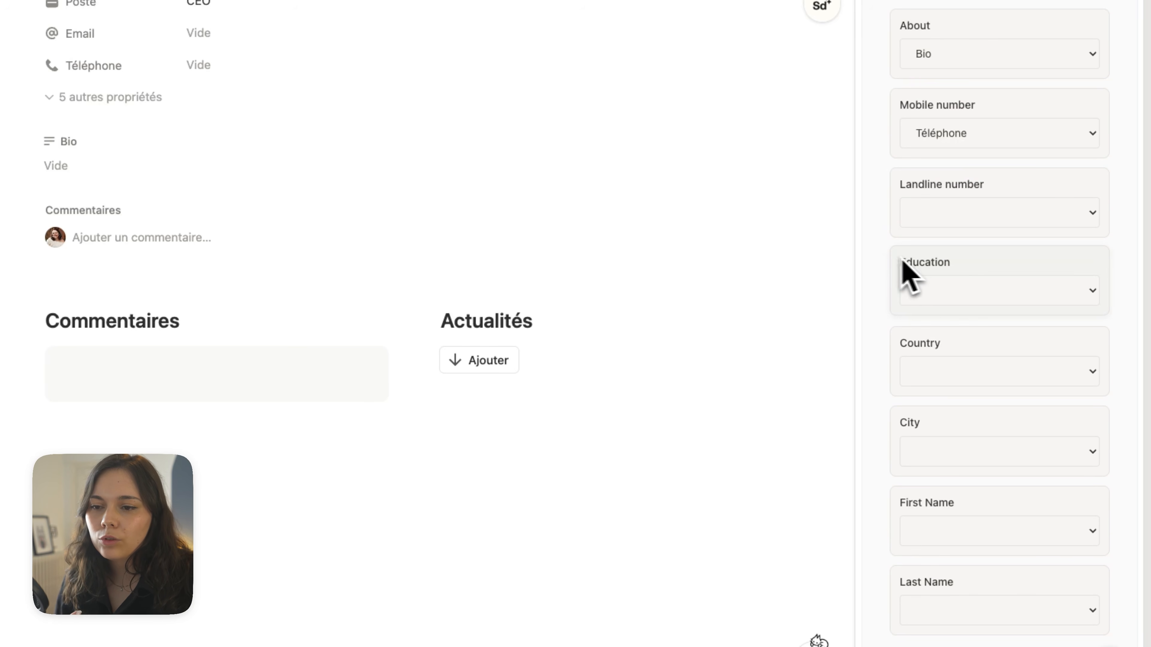
{"action": "left_click", "coordinate": [957, 295]}
{"action": "left_click", "coordinate": [960, 258]}
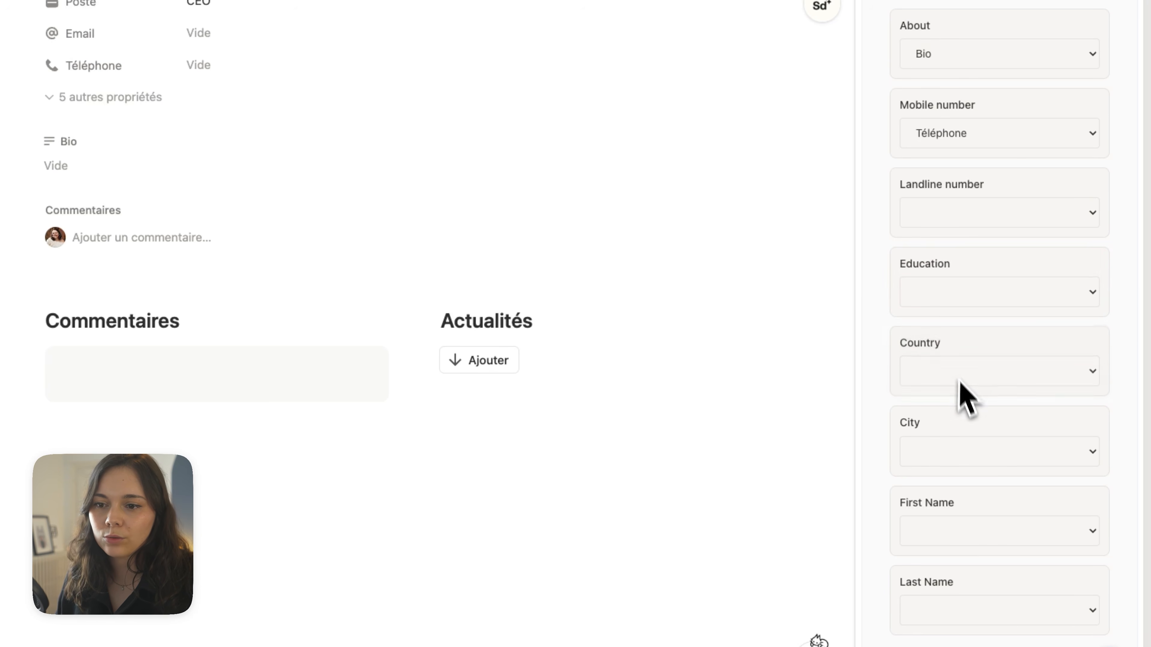
{"action": "scroll", "coordinate": [1019, 476], "scroll_direction": "down", "scroll_amount": 5}
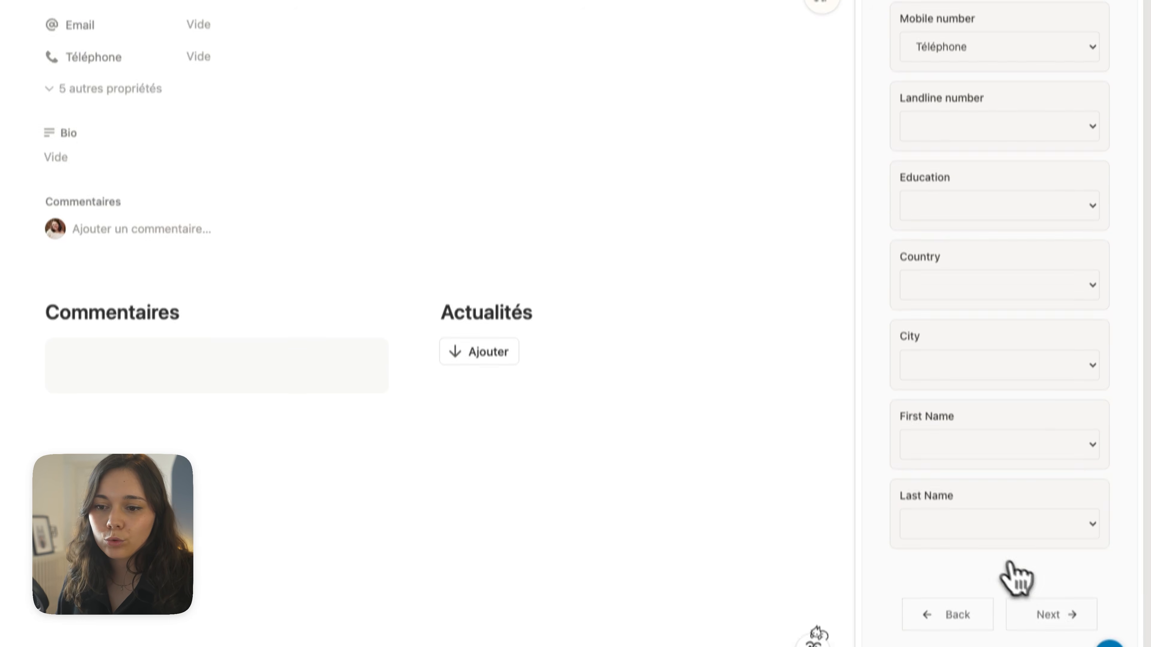
{"action": "left_click", "coordinate": [1049, 576]}
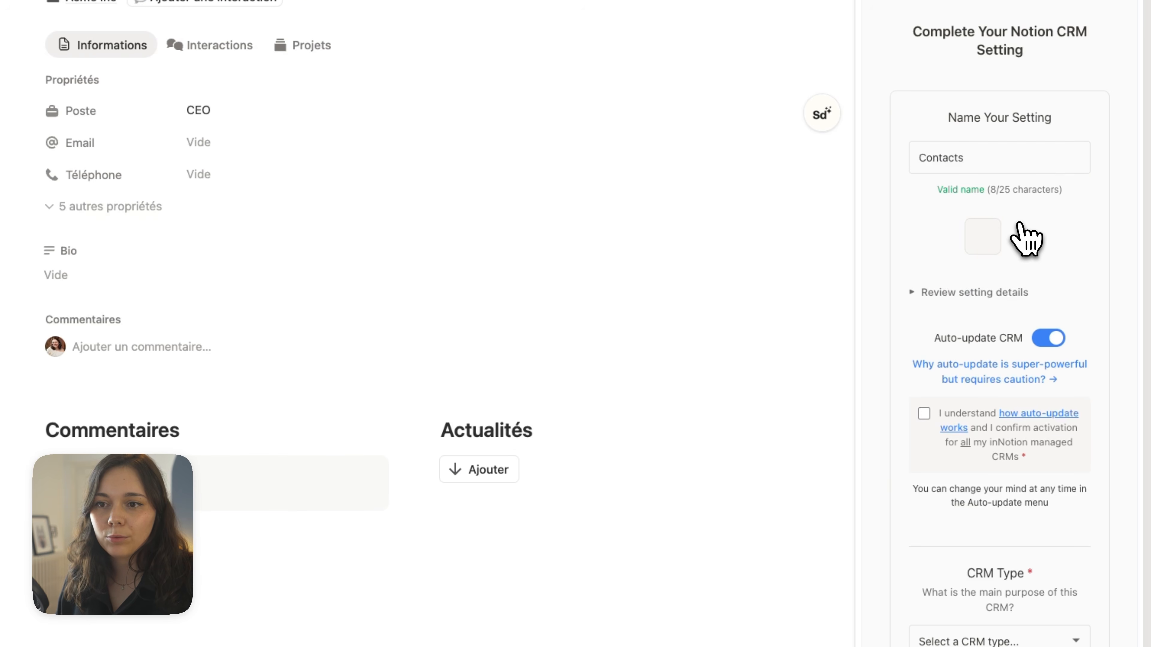
- Name the CRM setting "CRM Principal" and give it the dark sunglasses emoji as its icon
{"action": "left_click", "coordinate": [986, 160]}
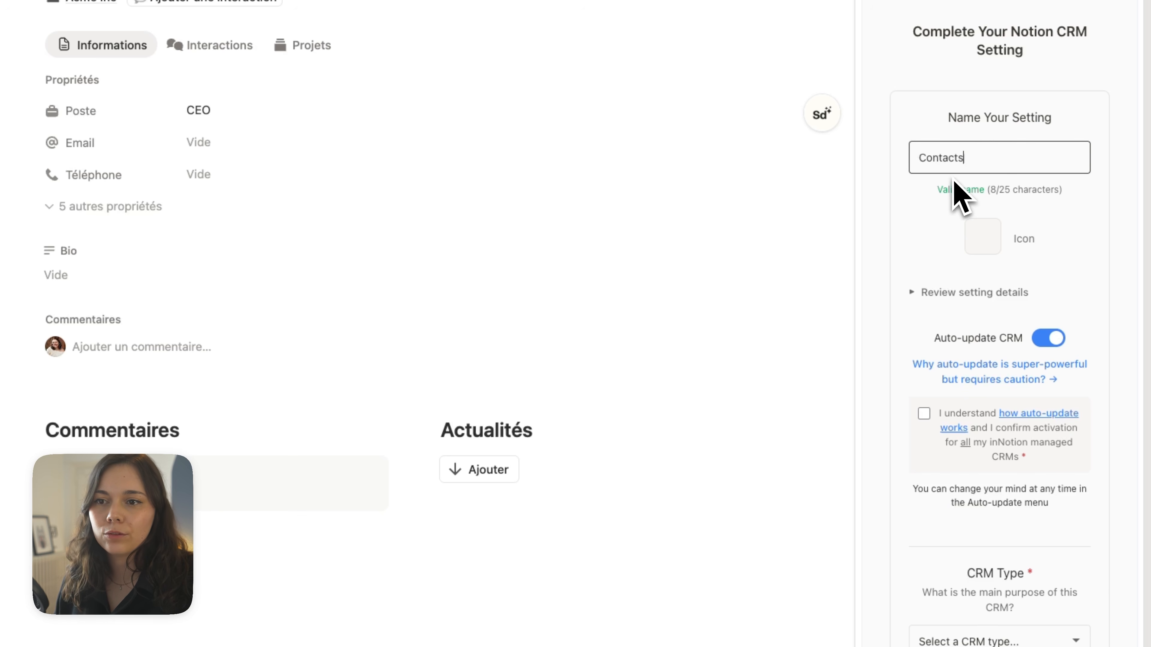
{"action": "left_click_drag", "start_coordinate": [912, 162], "coordinate": [965, 158]}
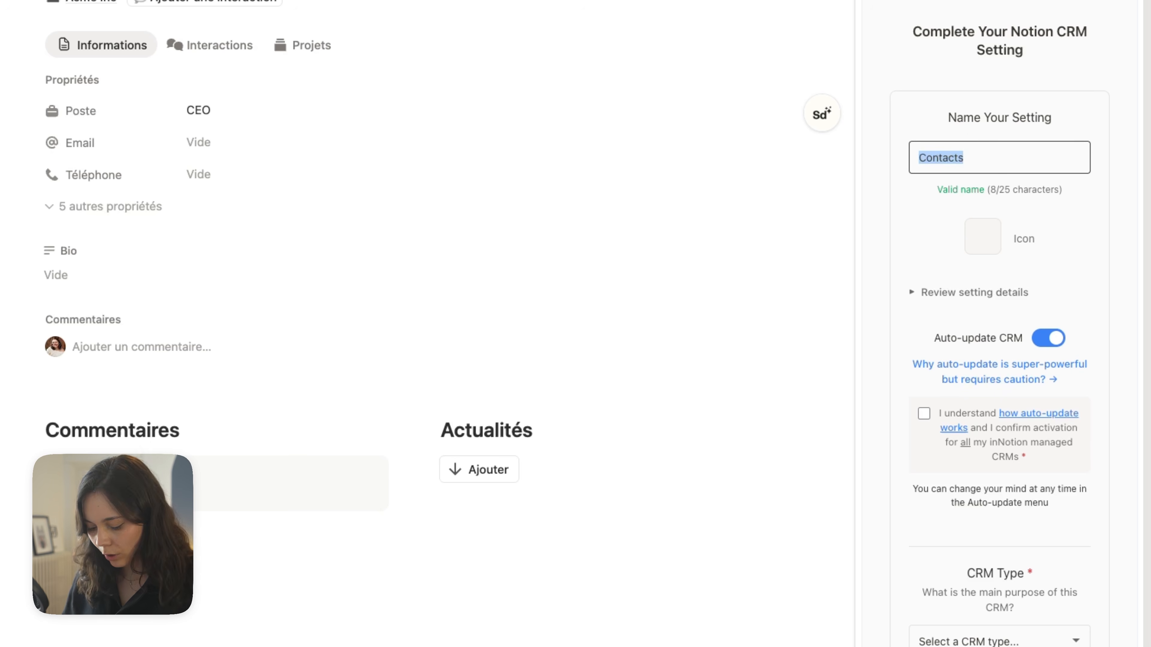
{"action": "type", "text": "CRM"}
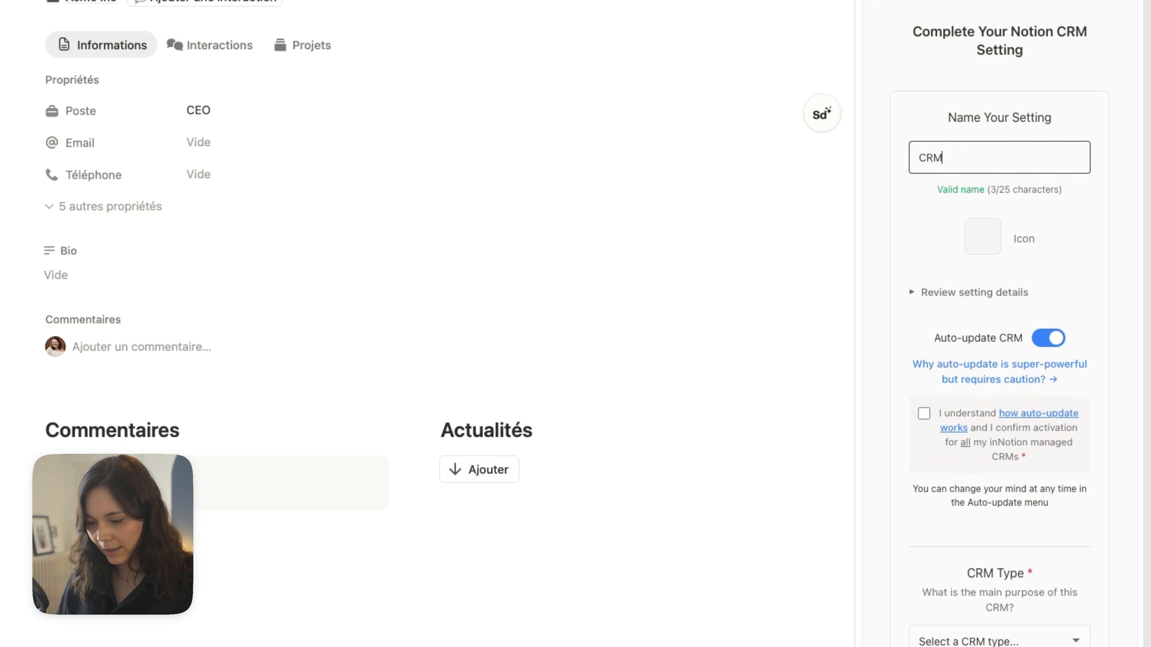
{"action": "type", "text": " Principal"}
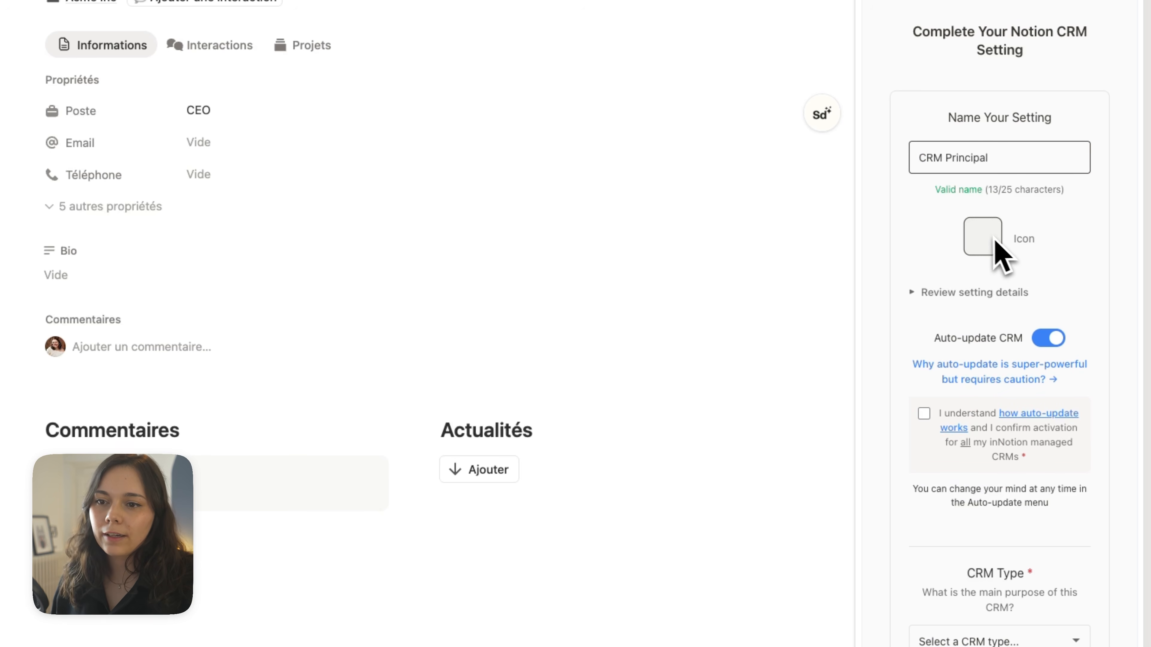
{"action": "scroll", "coordinate": [989, 390], "scroll_direction": "down", "scroll_amount": 2}
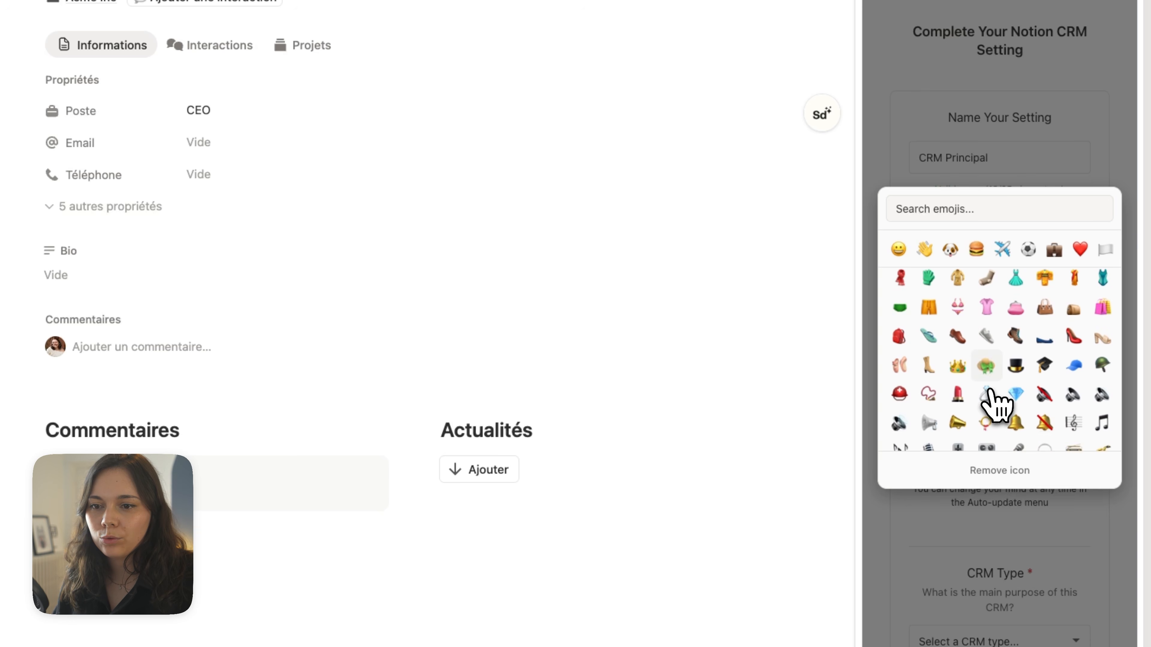
{"action": "scroll", "coordinate": [987, 371], "scroll_direction": "up", "scroll_amount": 1}
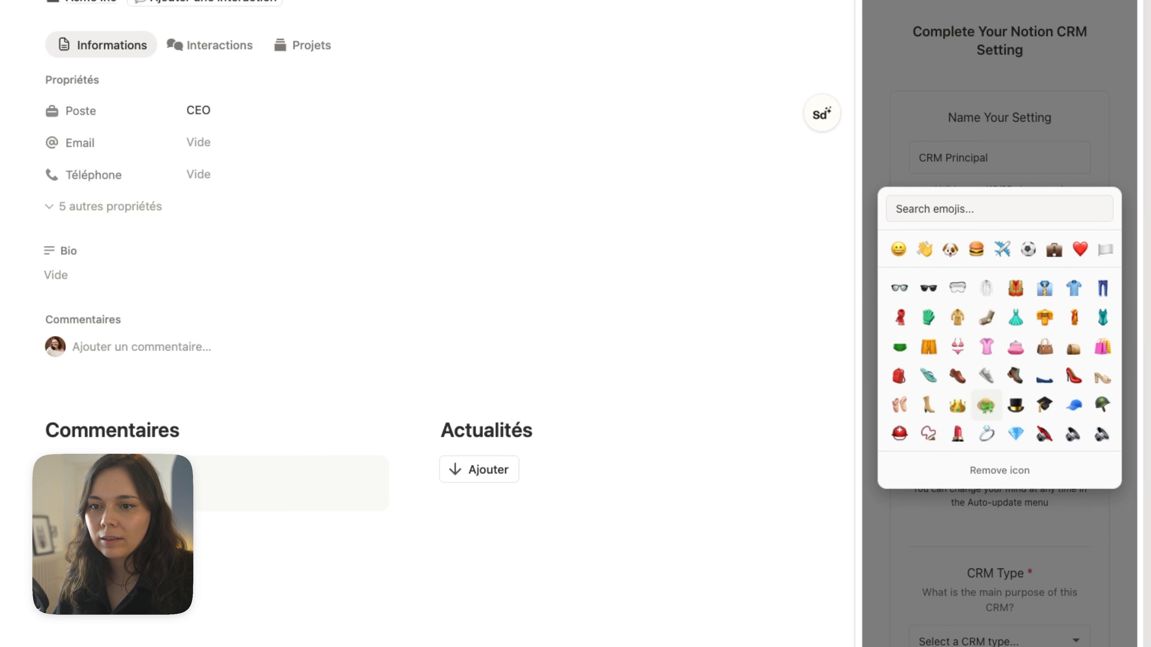
{"action": "left_click", "coordinate": [928, 281]}
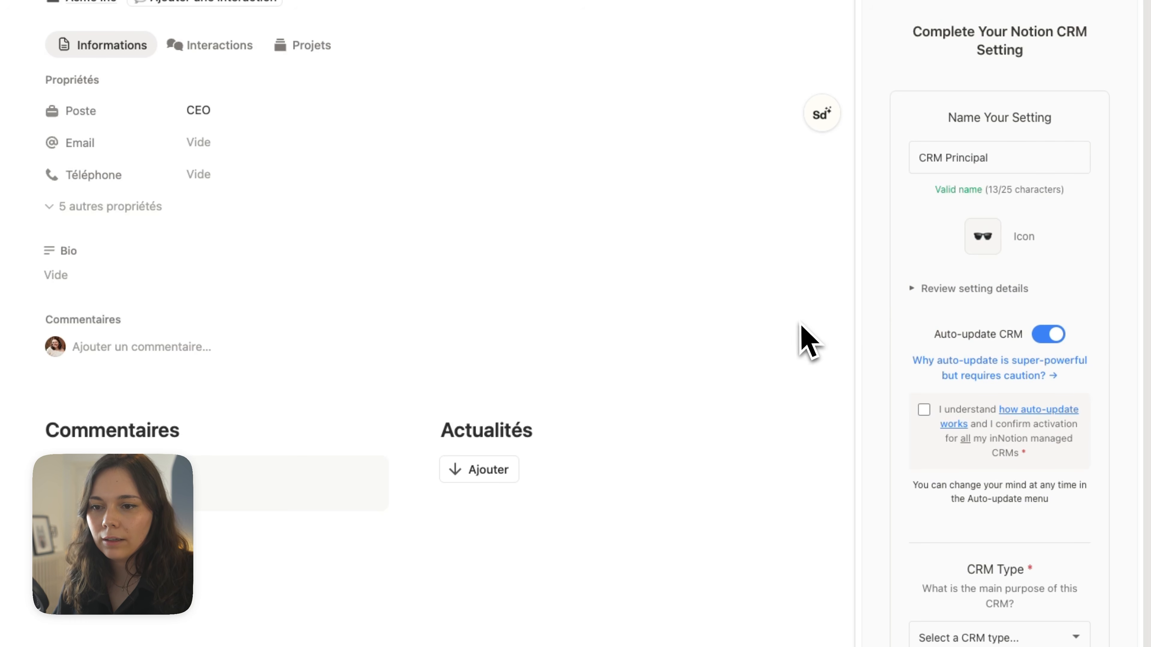
- Switch Auto-update CRM off and back on, and accept the acknowledgement of how auto-update works for all managed CRMs
{"action": "left_click_drag", "start_coordinate": [1009, 325], "coordinate": [1021, 336]}
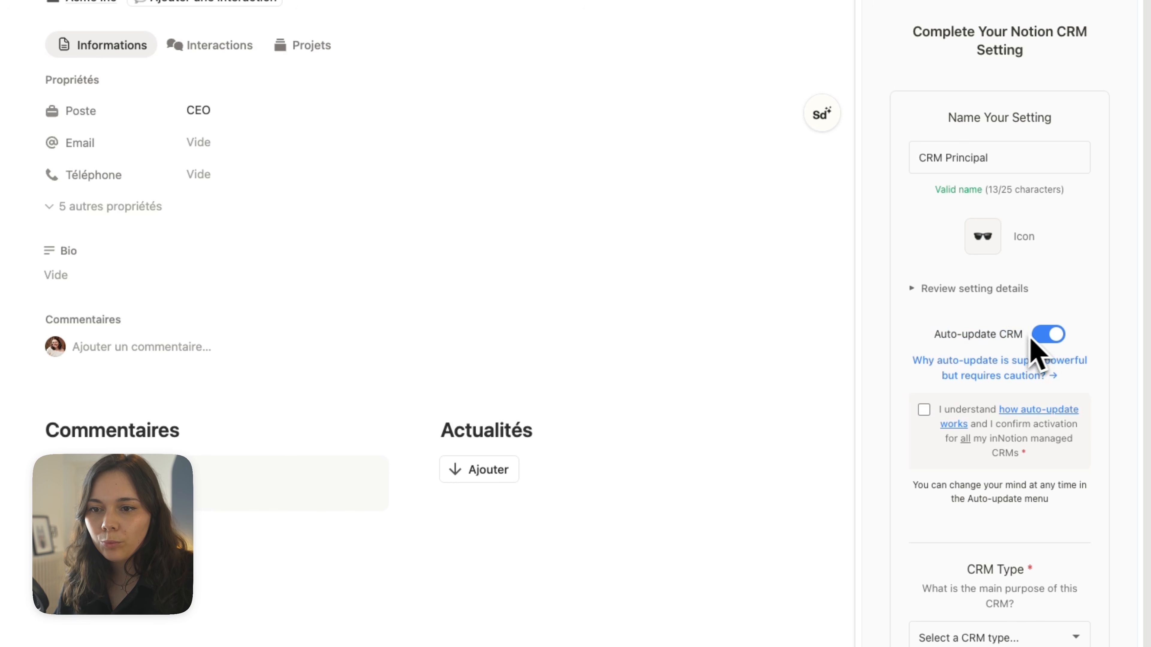
{"action": "left_click", "coordinate": [1043, 336]}
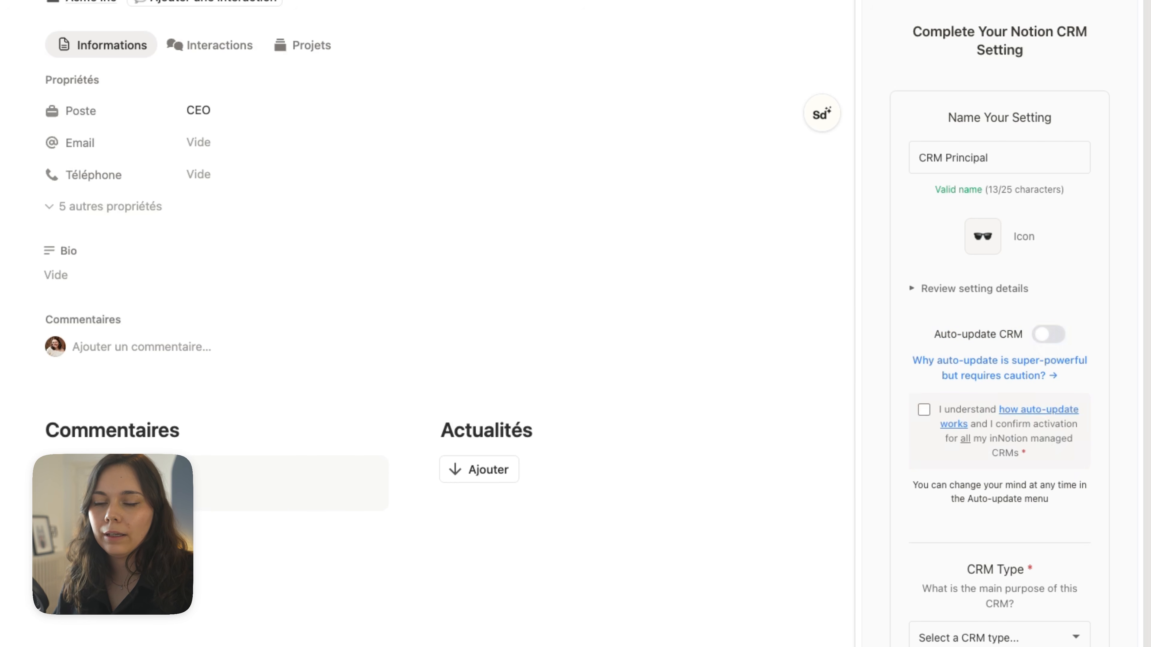
{"action": "left_click", "coordinate": [1044, 335]}
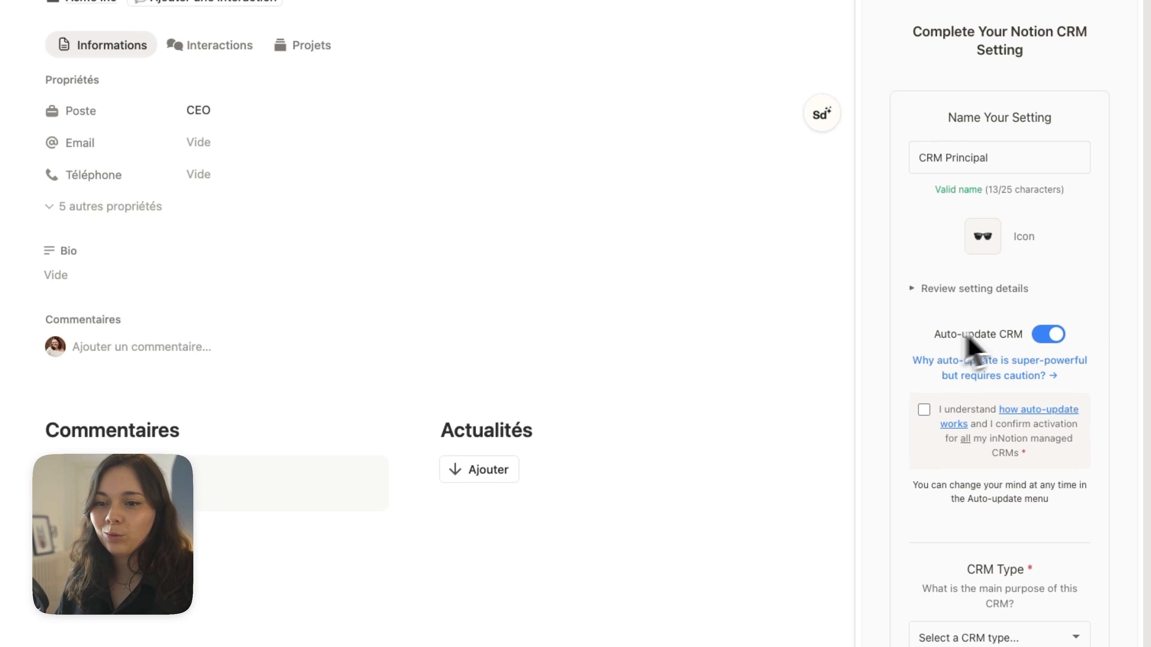
{"action": "left_click", "coordinate": [924, 411]}
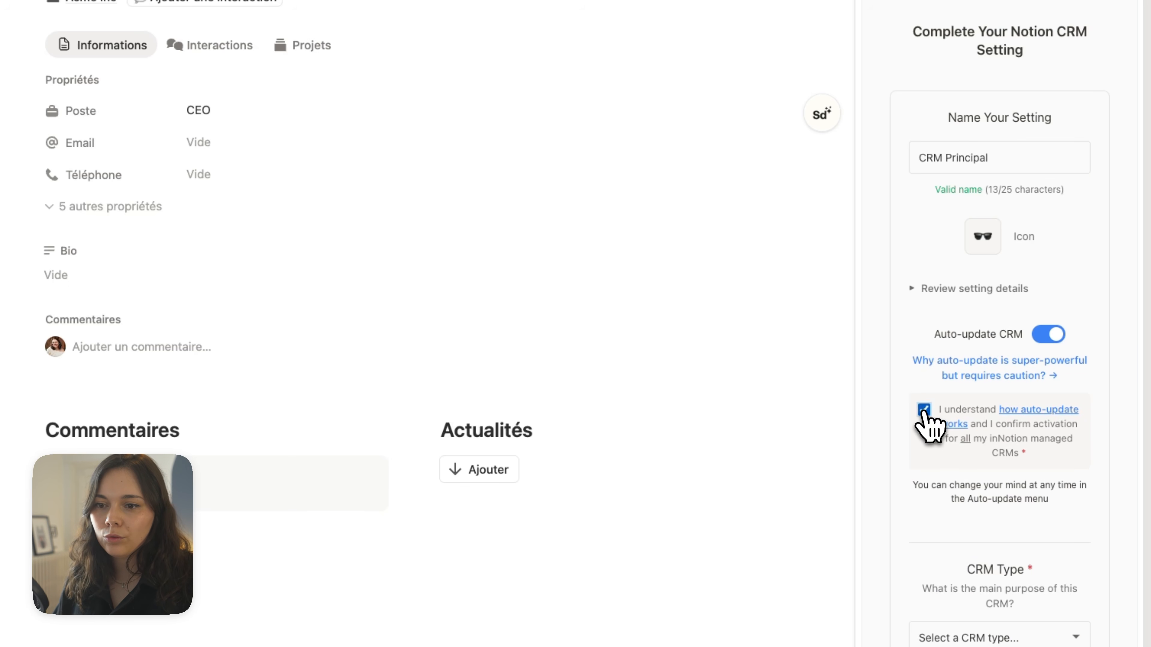
- Set the CRM type to Sales
{"action": "scroll", "coordinate": [946, 457], "scroll_direction": "down", "scroll_amount": 6}
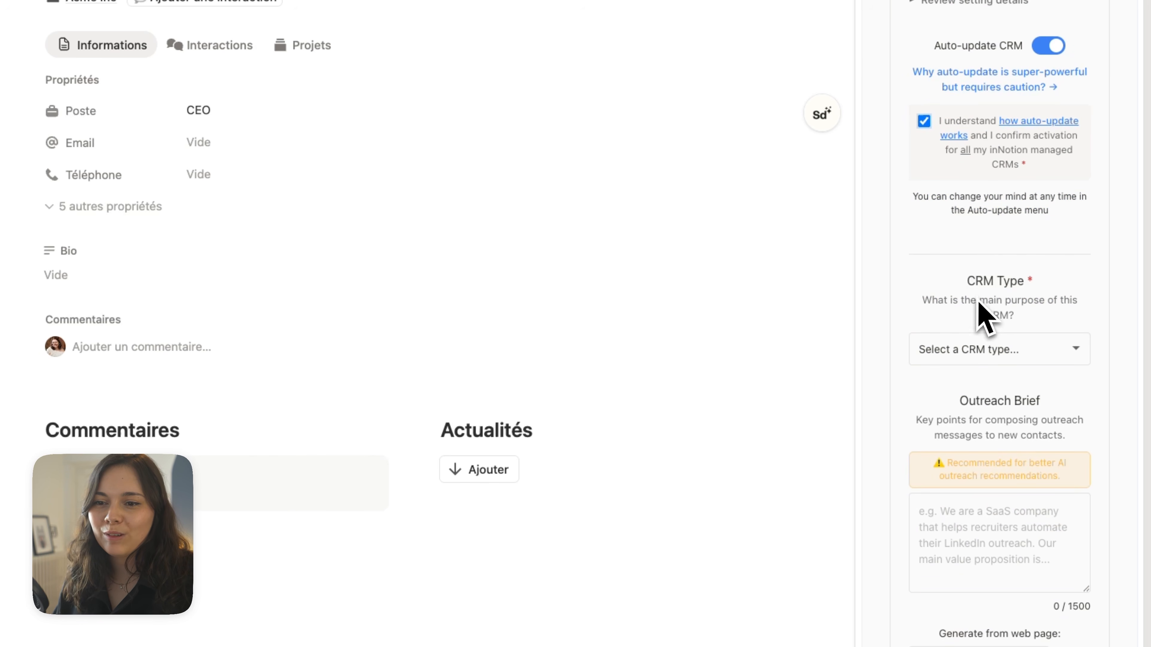
{"action": "left_click_drag", "start_coordinate": [968, 282], "coordinate": [1025, 281]}
{"action": "left_click", "coordinate": [1019, 293]}
{"action": "left_click", "coordinate": [999, 350]}
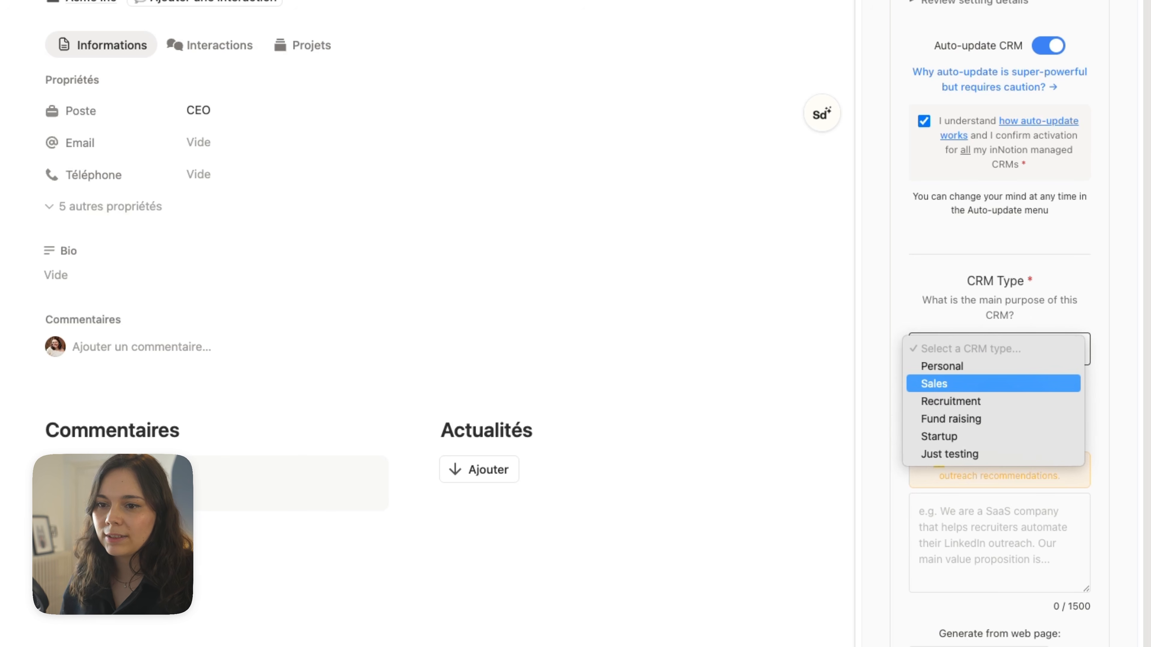
{"action": "left_click", "coordinate": [932, 387]}
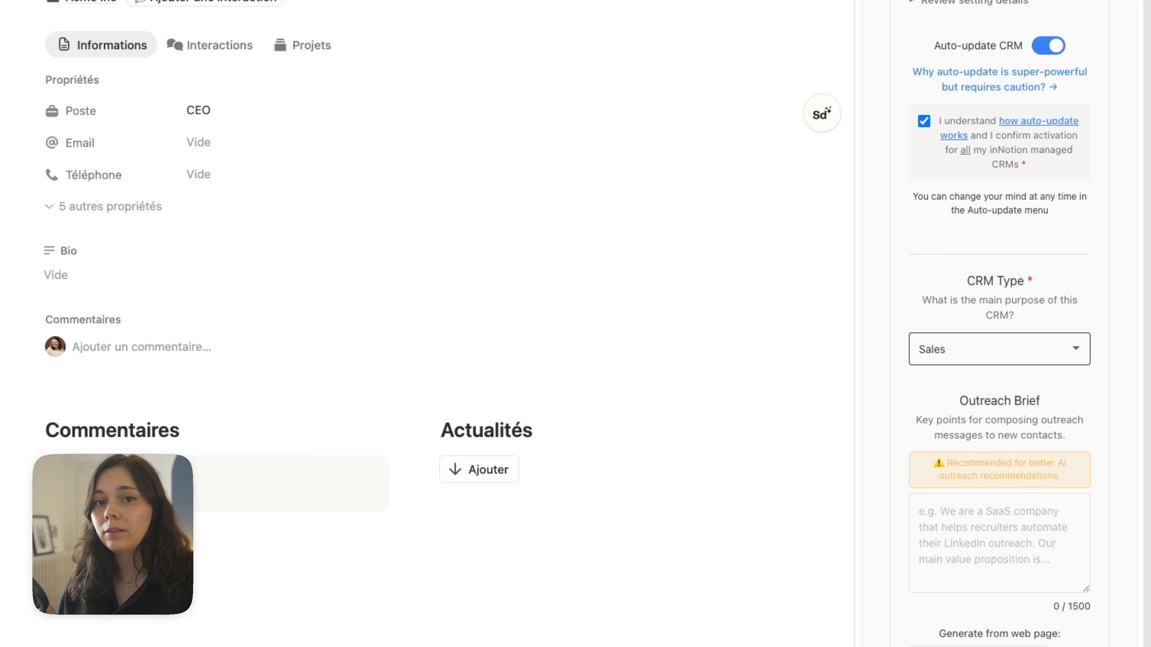
- Generate the Outreach Brief from the studio's website URL and read through the generated text
{"action": "scroll", "coordinate": [963, 282], "scroll_direction": "down", "scroll_amount": 4}
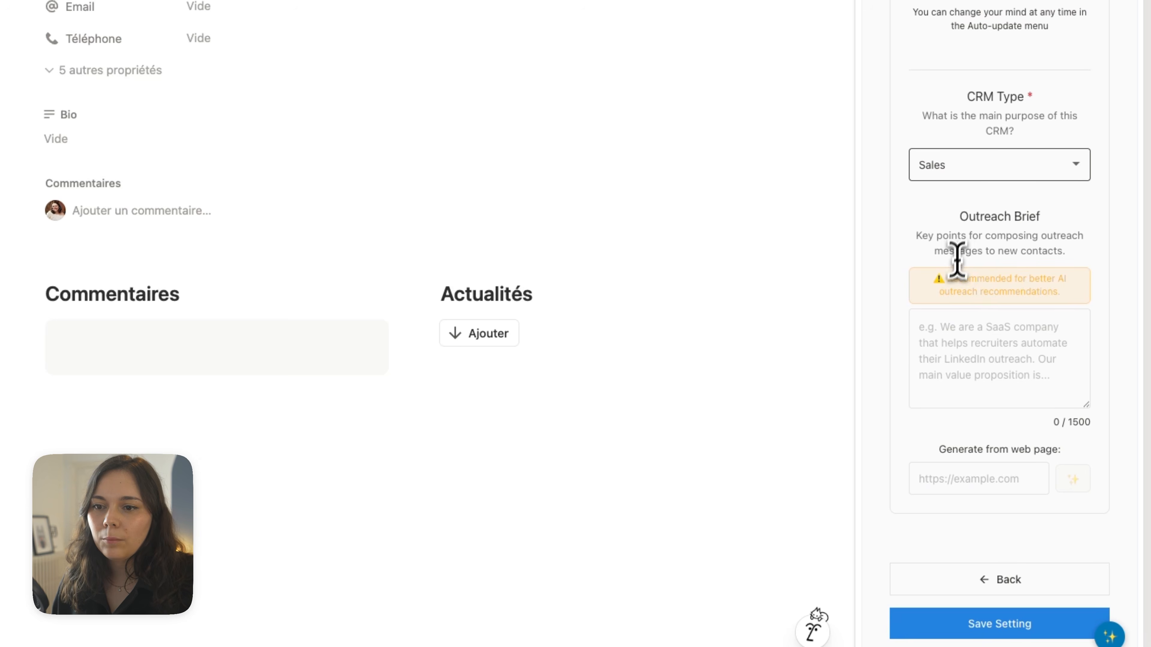
{"action": "left_click_drag", "start_coordinate": [958, 218], "coordinate": [1066, 227]}
{"action": "left_click", "coordinate": [1050, 222]}
{"action": "left_click", "coordinate": [967, 479]}
{"action": "type", "text": "-"}
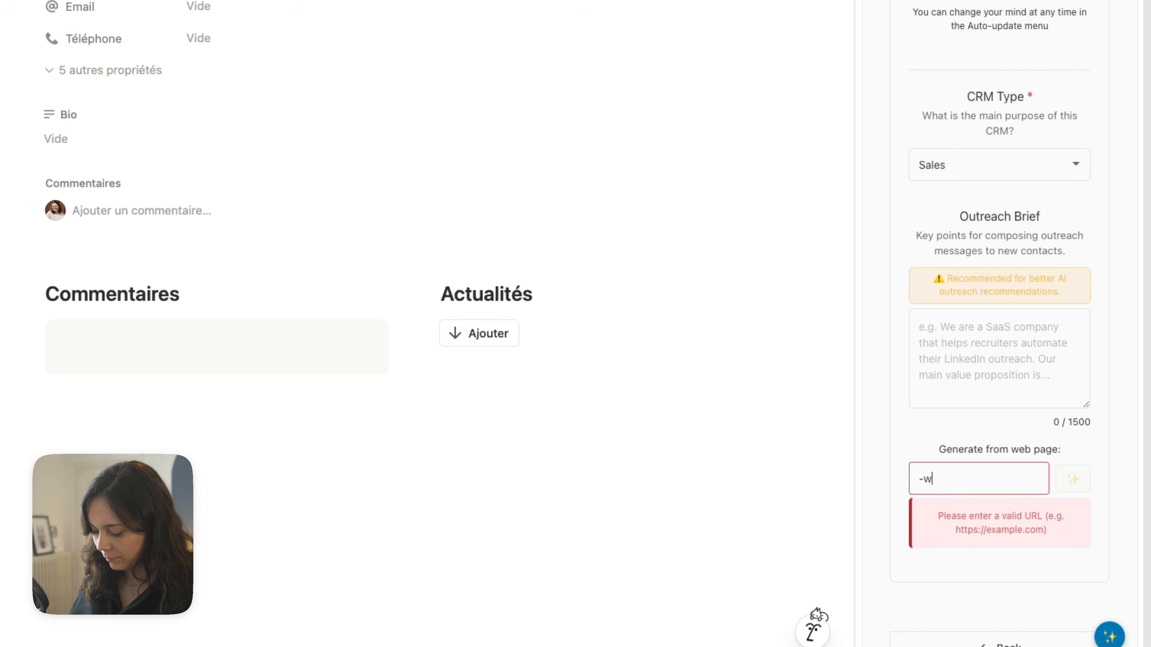
{"action": "type", "text": "website"}
{"action": "left_click", "coordinate": [1079, 478]}
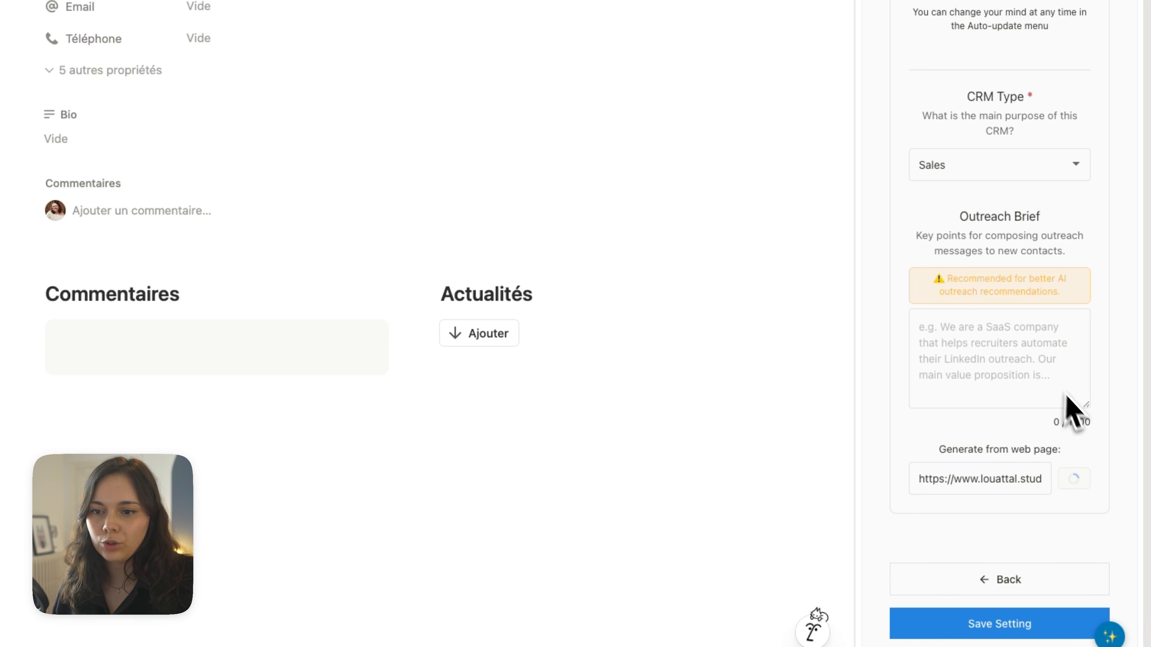
{"action": "left_click_drag", "start_coordinate": [1083, 404], "coordinate": [1086, 451]}
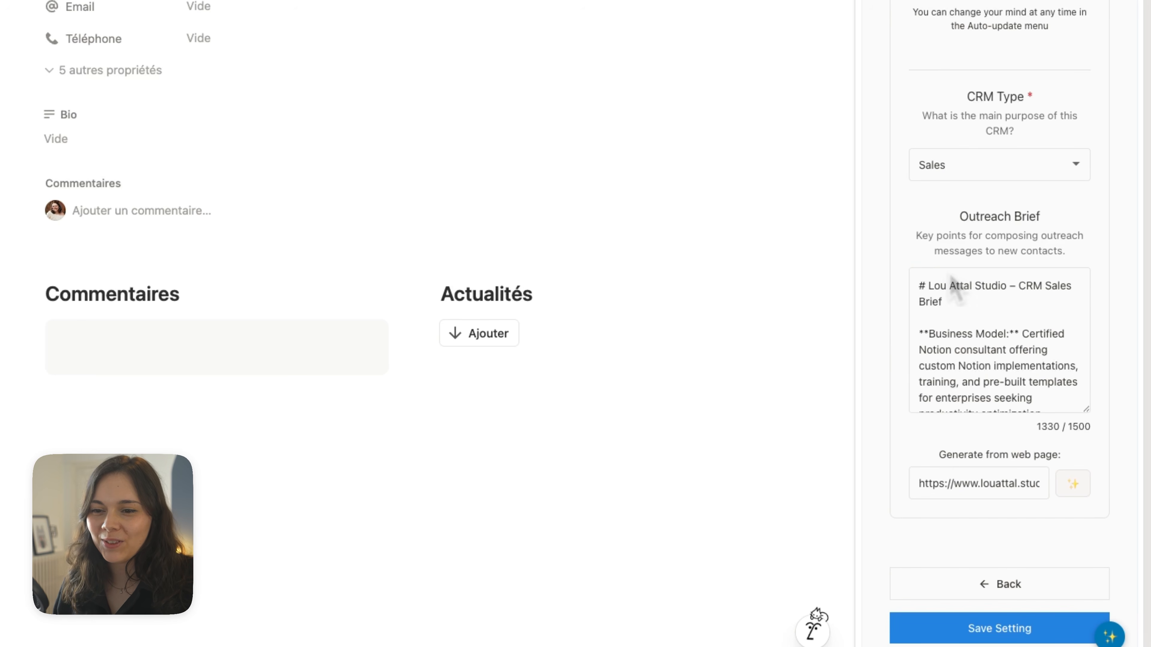
{"action": "scroll", "coordinate": [1040, 308], "scroll_direction": "down", "scroll_amount": 5}
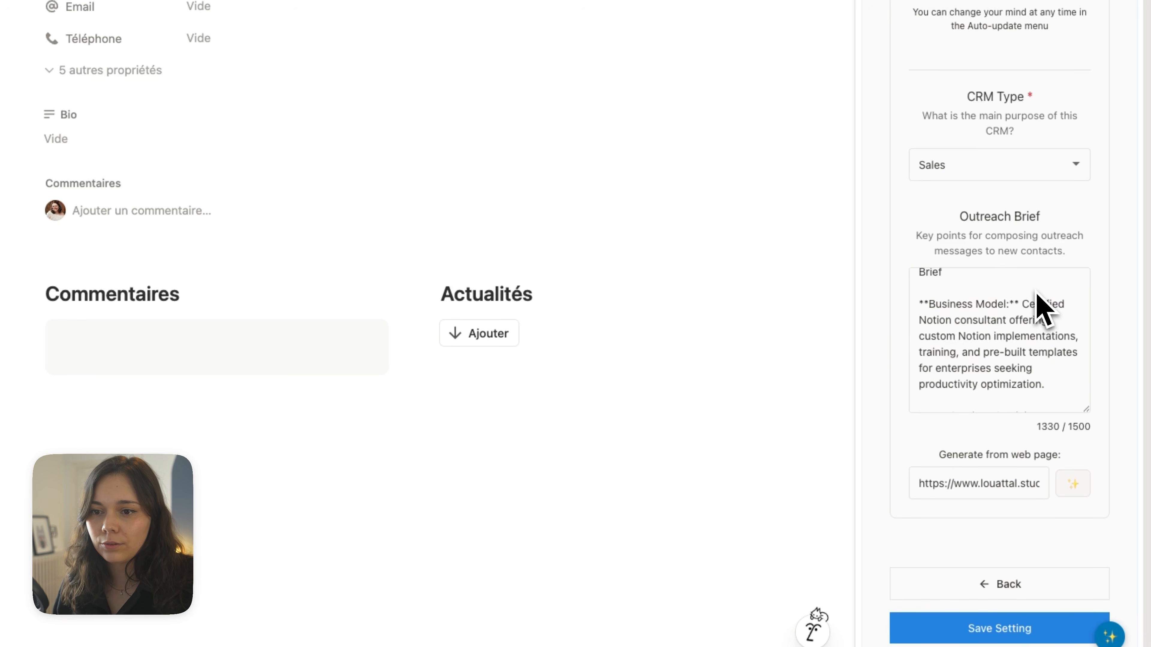
{"action": "scroll", "coordinate": [1023, 324], "scroll_direction": "down", "scroll_amount": 5}
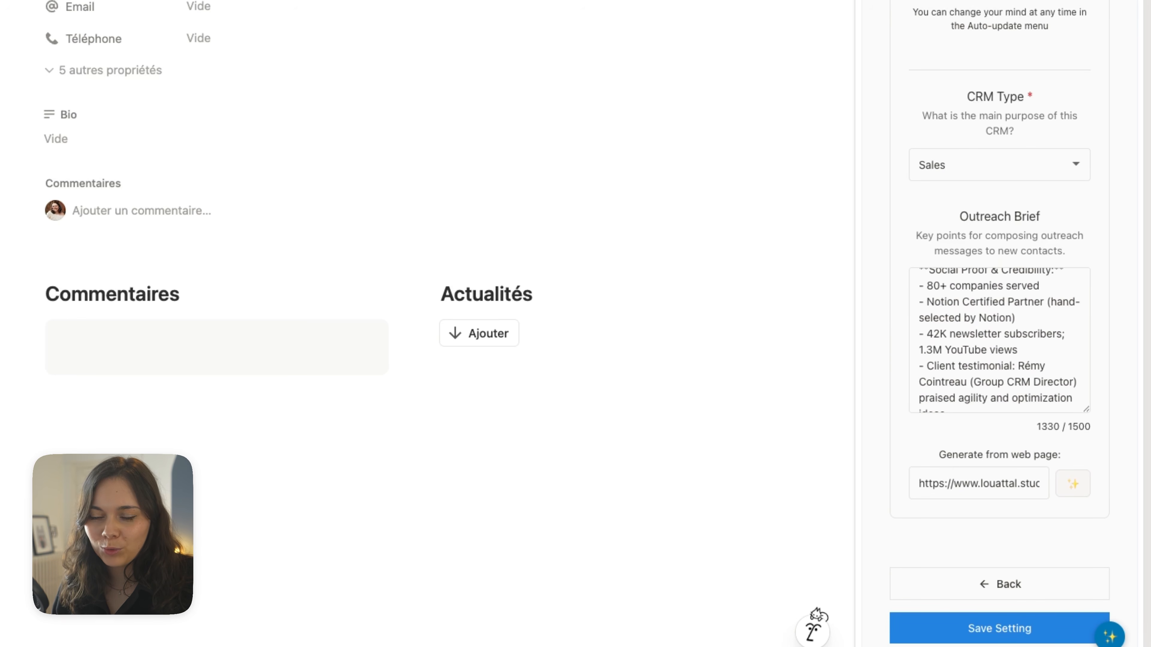
{"action": "scroll", "coordinate": [992, 383], "scroll_direction": "down", "scroll_amount": 8}
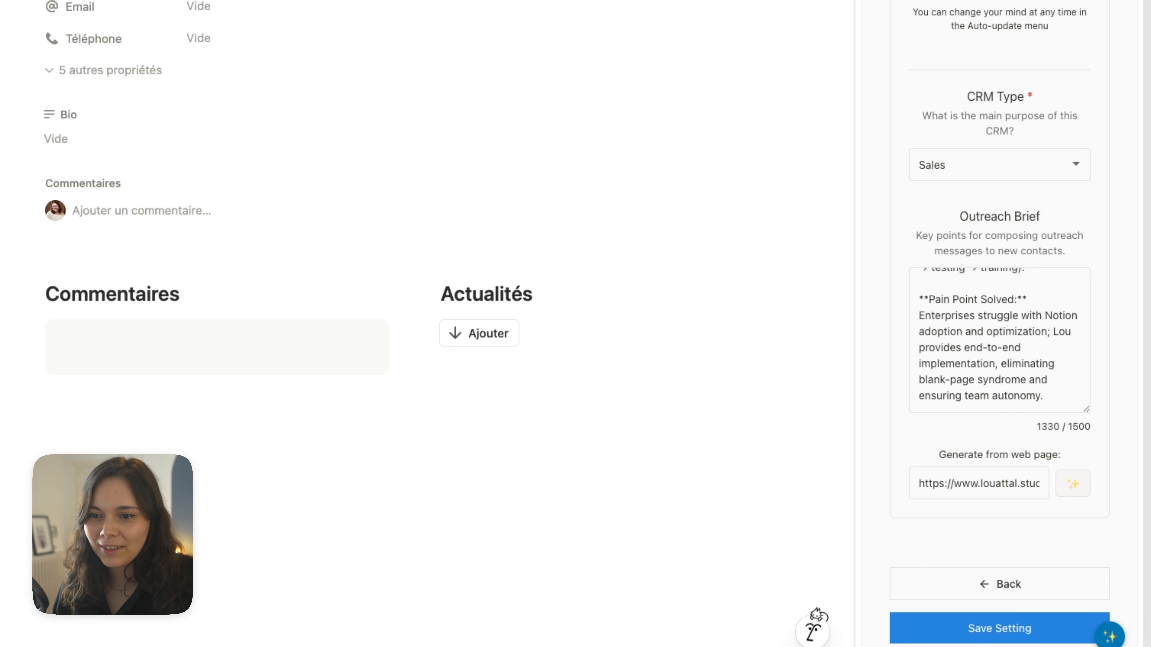
{"action": "scroll", "coordinate": [979, 442], "scroll_direction": "down", "scroll_amount": 4}
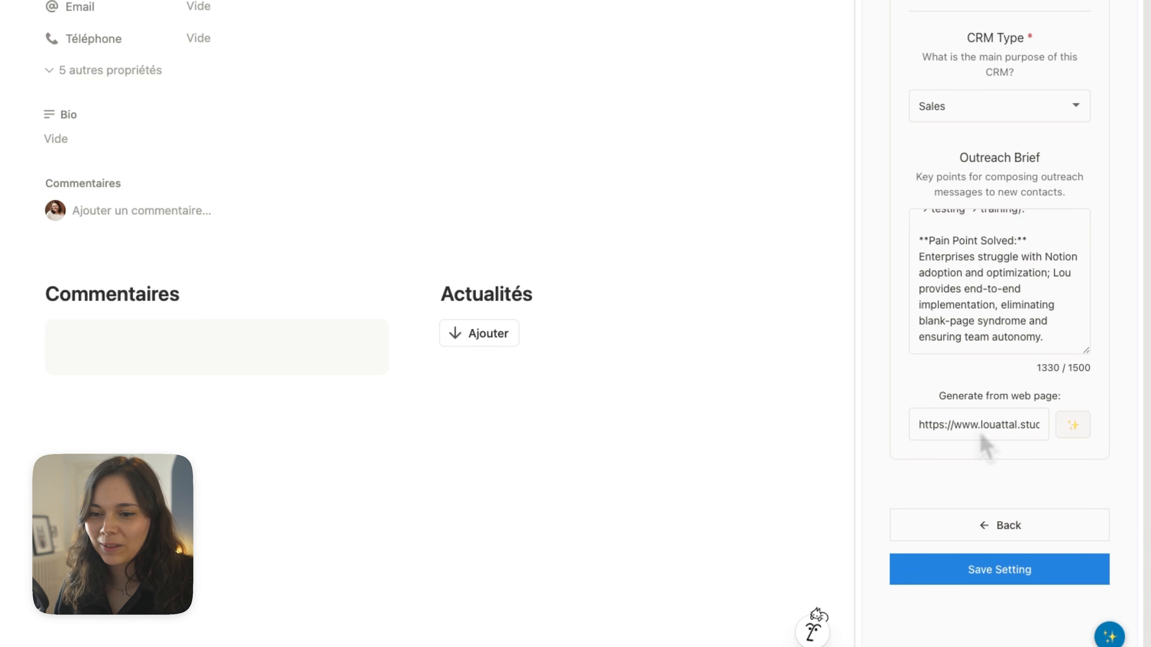
- Save the CRM setting and return to the CRM connecté à InNotion home page
{"action": "left_click", "coordinate": [965, 550]}
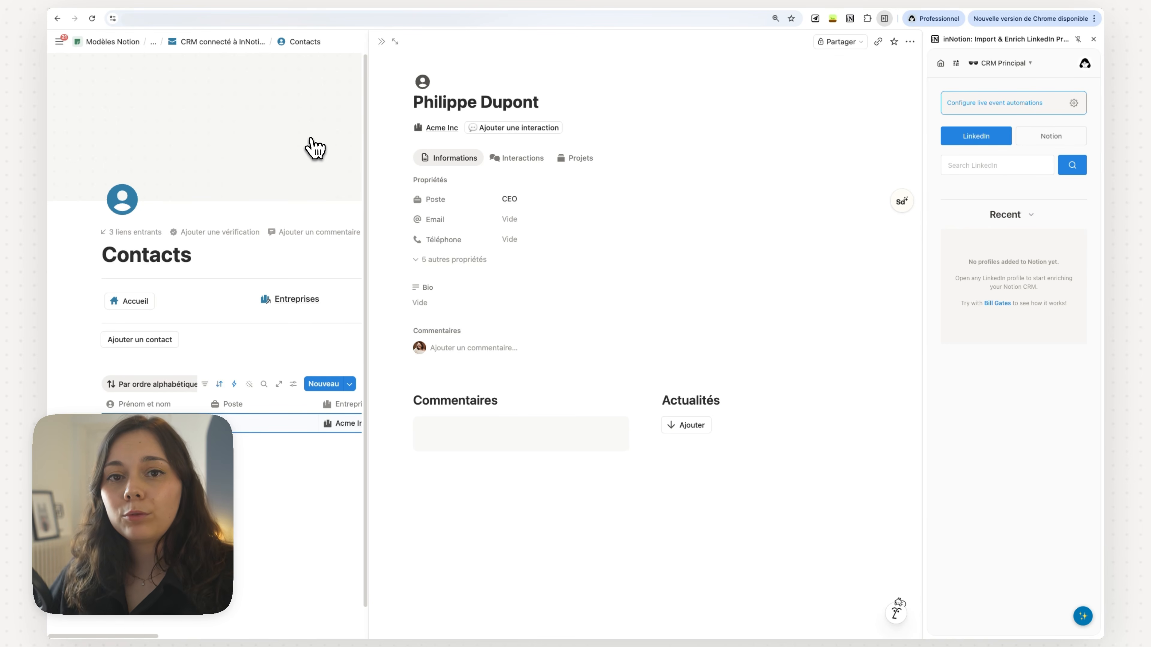
{"action": "left_click", "coordinate": [381, 42]}
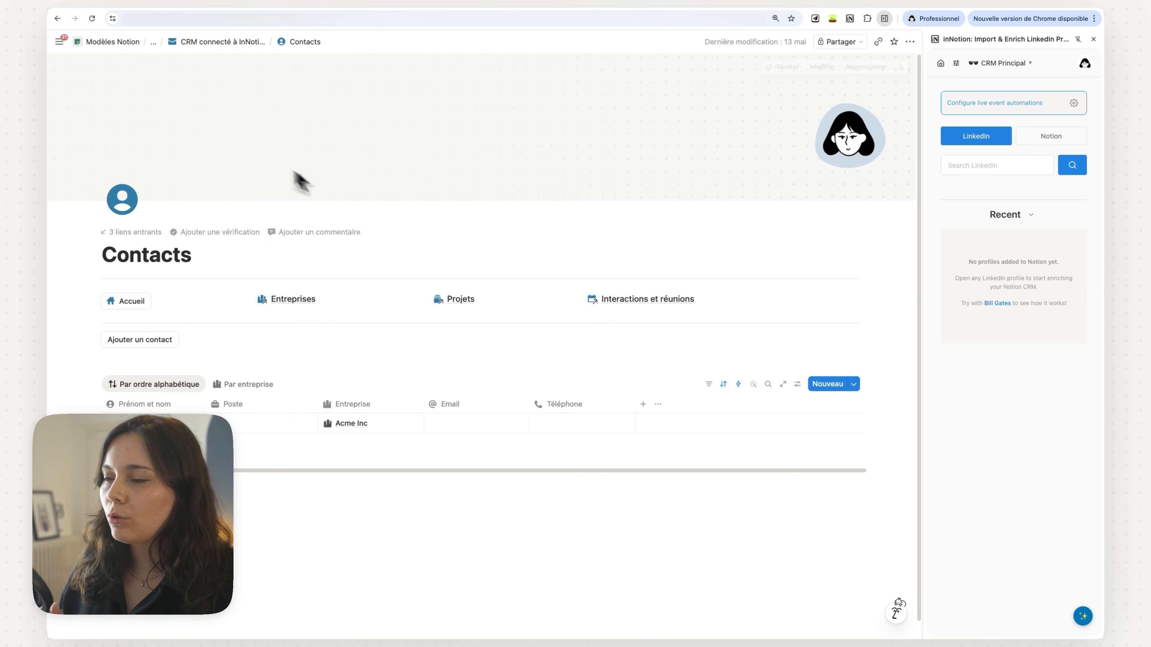
{"action": "left_click", "coordinate": [246, 43]}
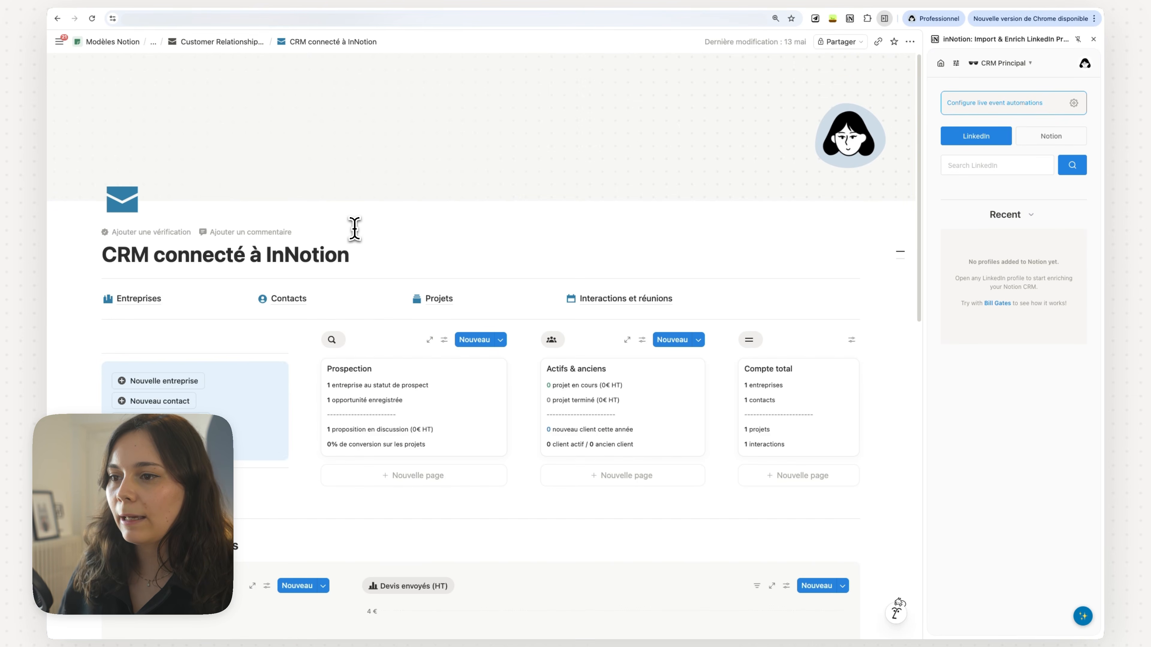
{"action": "left_click", "coordinate": [435, 259]}
{"action": "scroll", "coordinate": [437, 267], "scroll_direction": "down", "scroll_amount": 1}
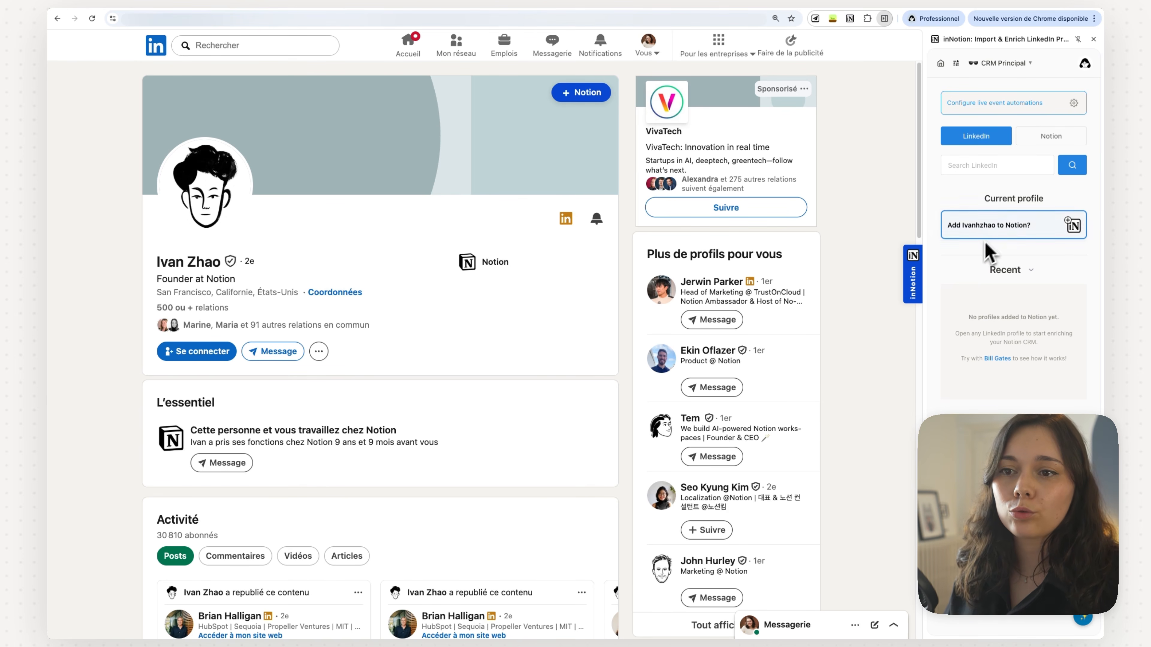
- On the Notion founder's LinkedIn profile, hide and reopen the inNotion side panel and add the current profile to Notion
{"action": "left_click", "coordinate": [886, 21]}
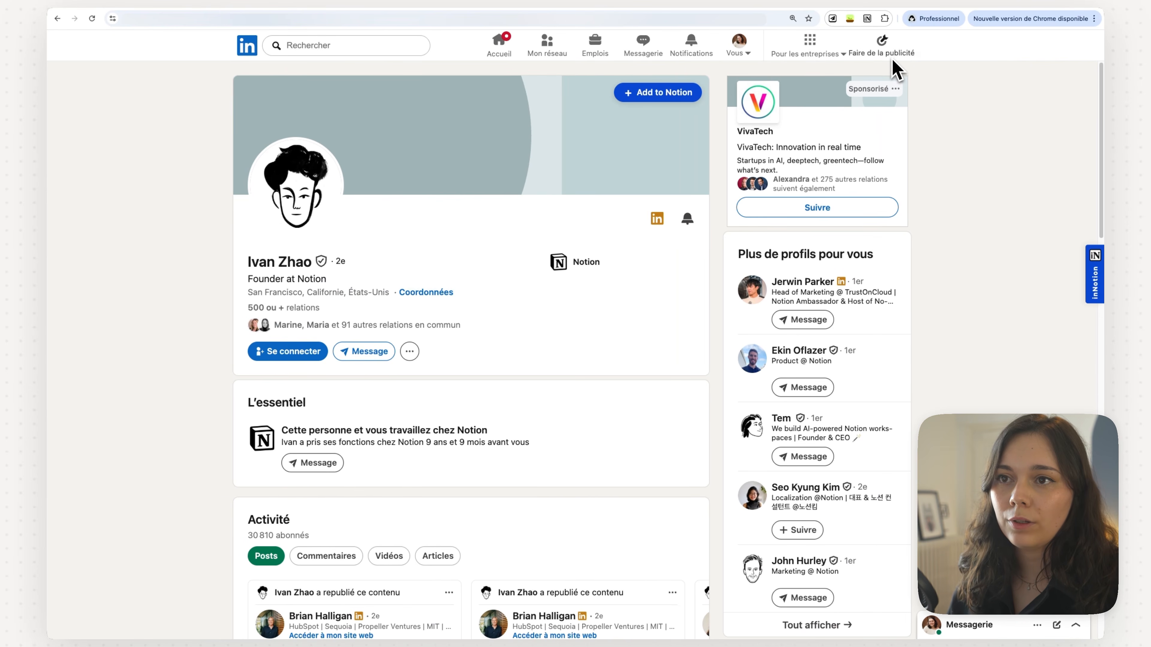
{"action": "left_click", "coordinate": [867, 19]}
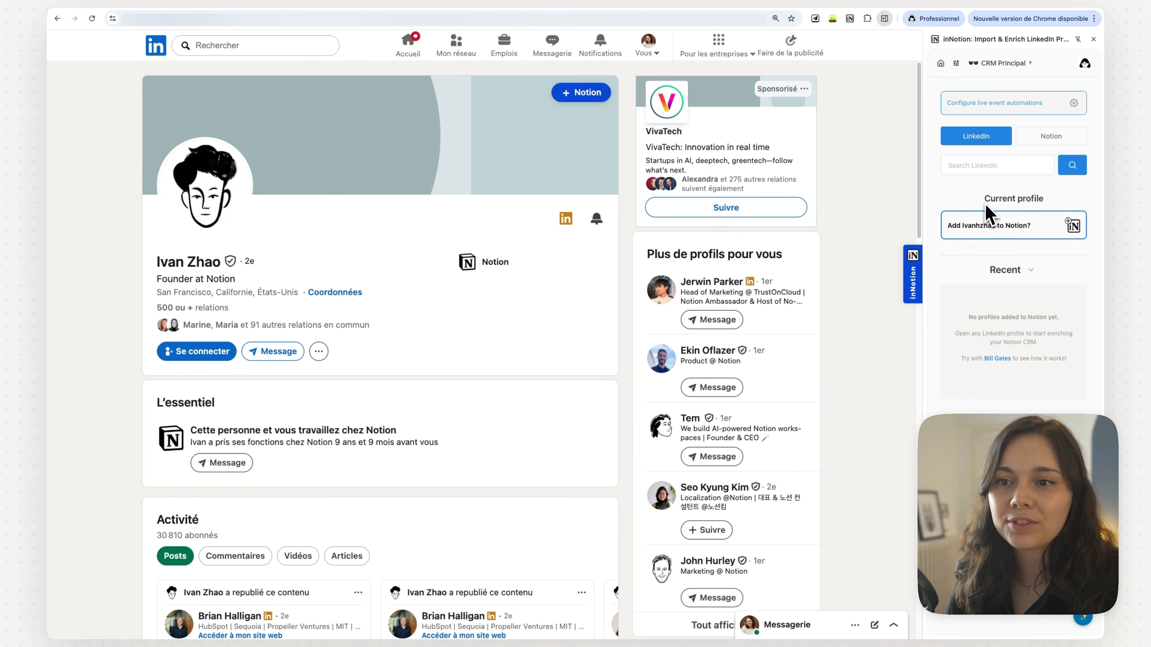
{"action": "left_click_drag", "start_coordinate": [987, 200], "coordinate": [1043, 200]}
{"action": "left_click", "coordinate": [1043, 209]}
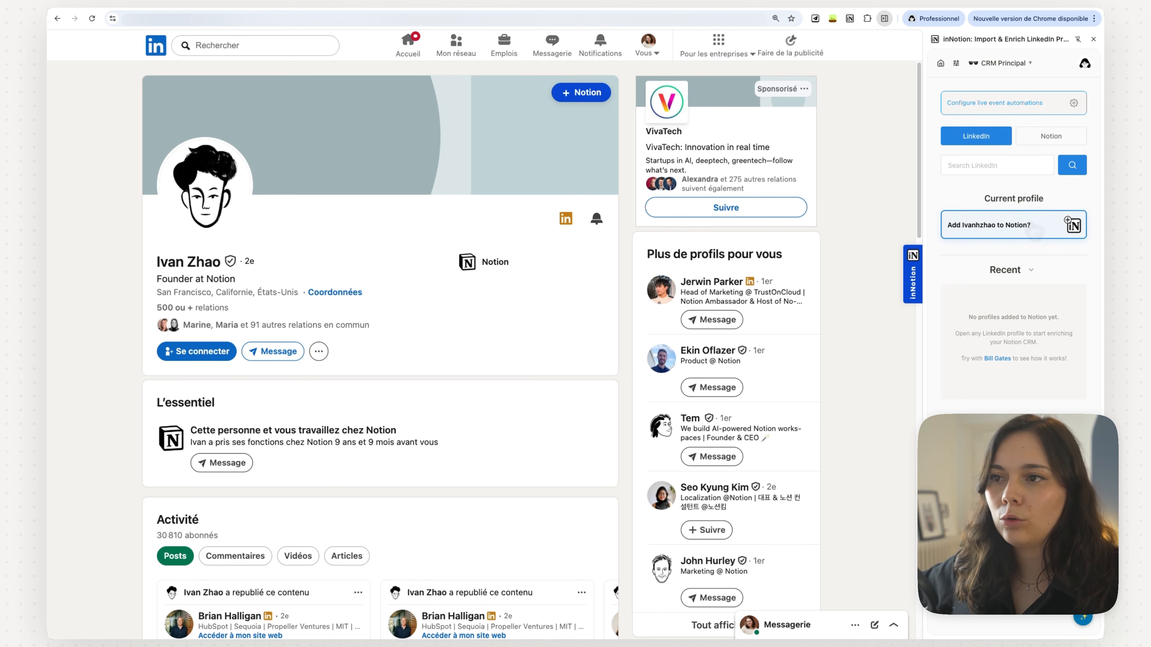
{"action": "left_click", "coordinate": [1032, 225]}
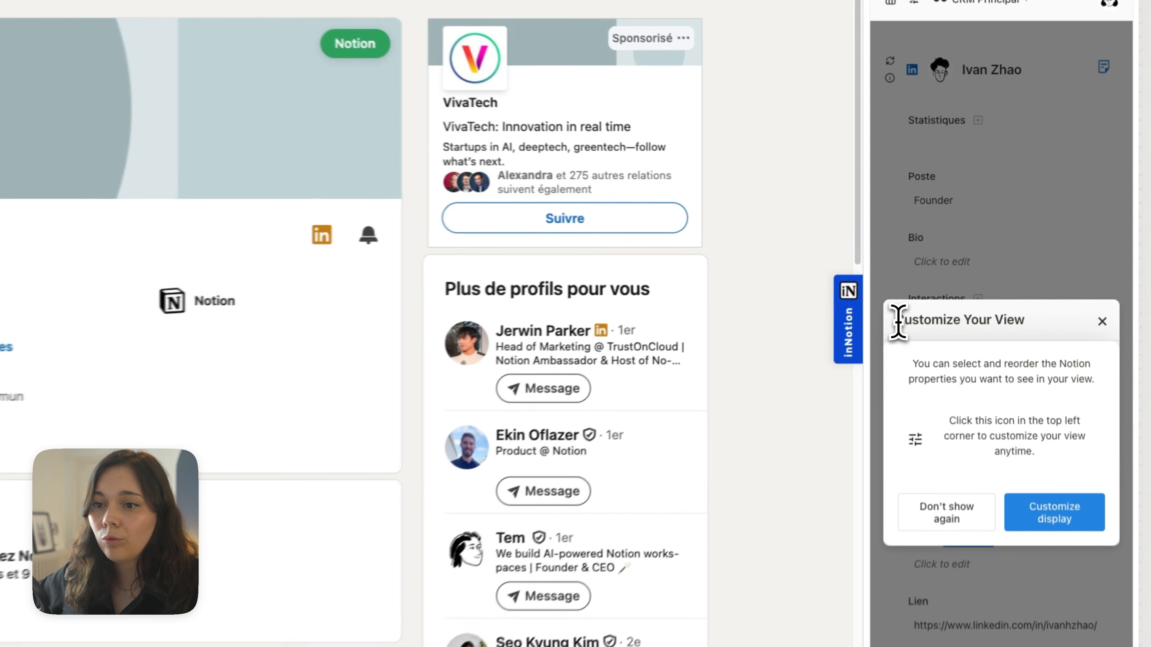
- Open the properties display customization and move the Ajouter une interaction button from Always Visible to Toggle to Display
{"action": "left_click_drag", "start_coordinate": [944, 274], "coordinate": [1027, 274]}
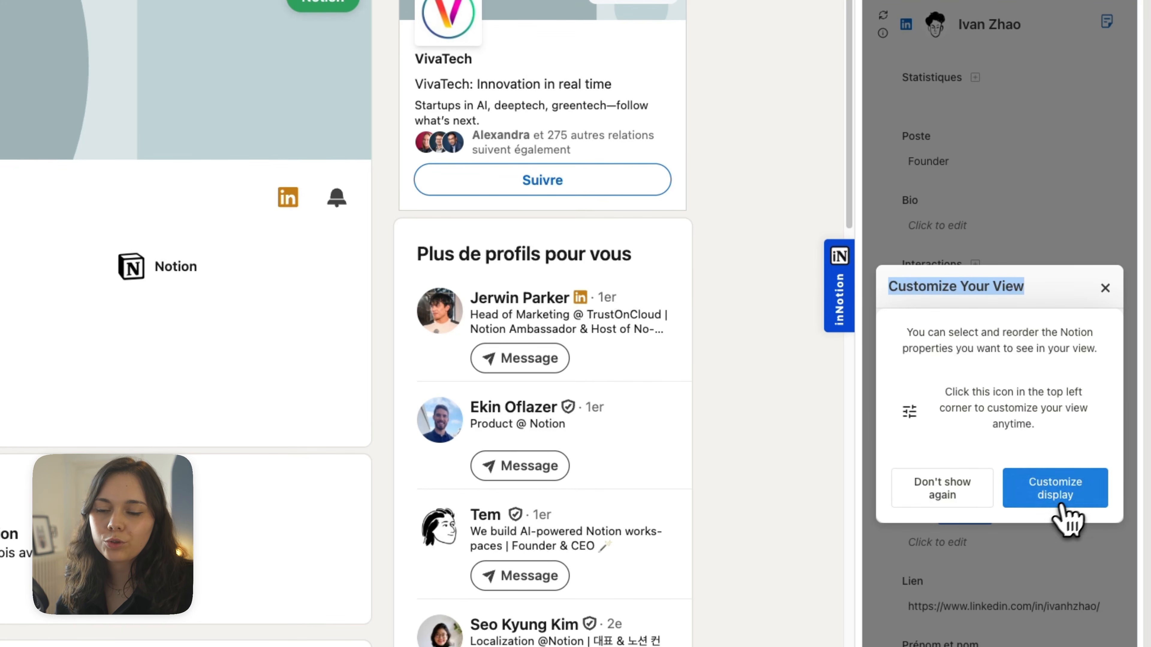
{"action": "left_click", "coordinate": [1071, 496]}
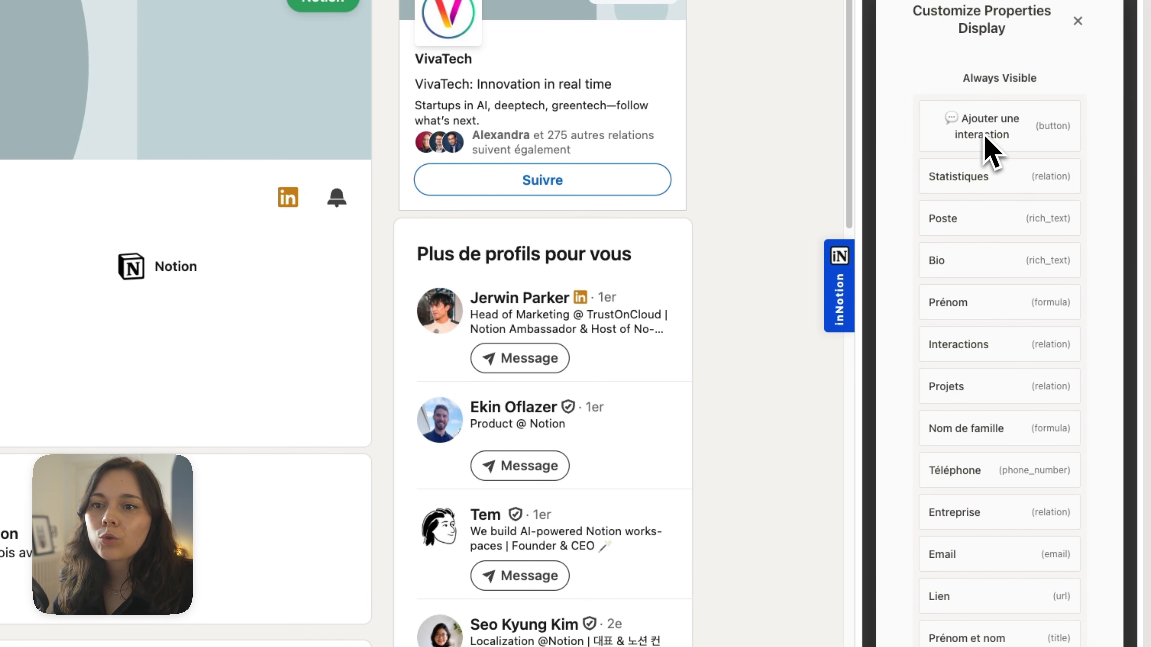
{"action": "scroll", "coordinate": [999, 317], "scroll_direction": "down", "scroll_amount": 5}
{"action": "scroll", "coordinate": [999, 226], "scroll_direction": "up", "scroll_amount": 5}
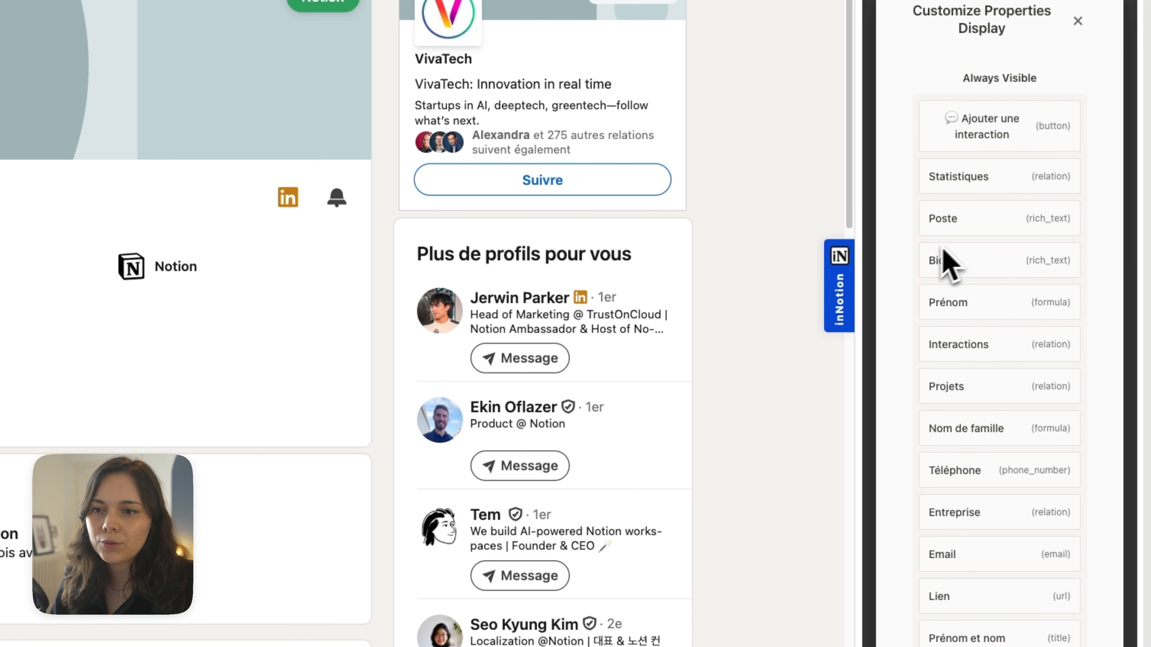
{"action": "scroll", "coordinate": [945, 265], "scroll_direction": "down", "scroll_amount": 2}
{"action": "left_click_drag", "start_coordinate": [1001, 108], "coordinate": [1005, 480]}
{"action": "left_click_drag", "start_coordinate": [960, 365], "coordinate": [1031, 365]}
{"action": "left_click", "coordinate": [1032, 366]}
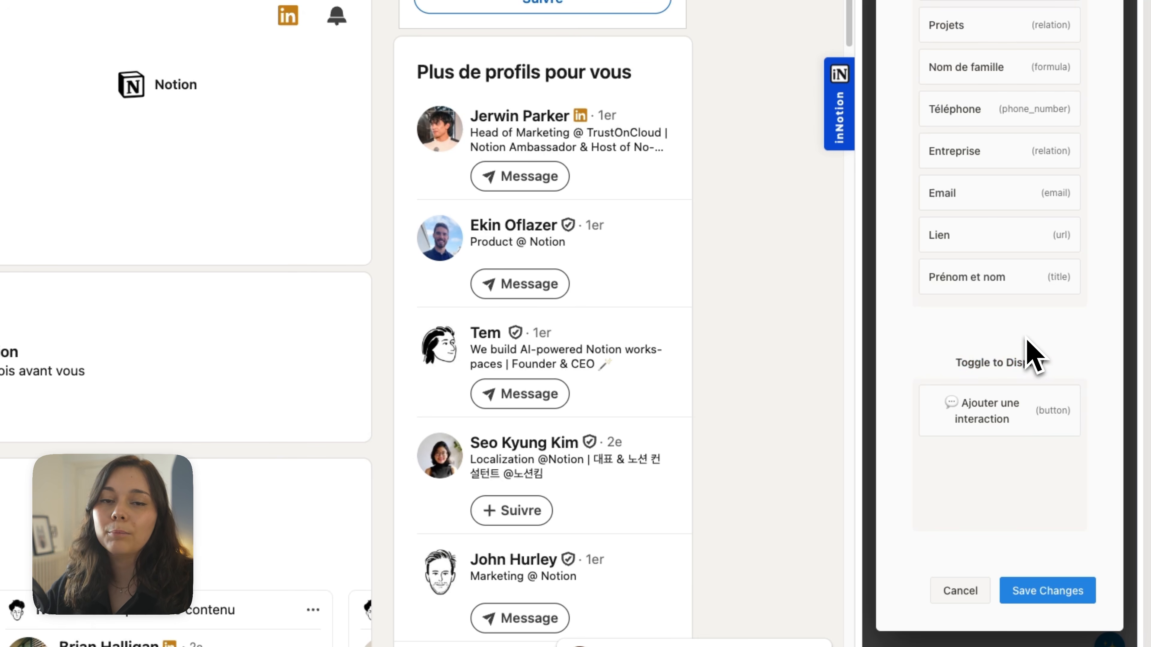
- Order Always Visible as Prénom et nom, Poste, Entreprise, Email, Téléphone, Interactions, Projets, Bio, move the other properties to Toggle to Display, and save
{"action": "scroll", "coordinate": [1036, 358], "scroll_direction": "up", "scroll_amount": 3}
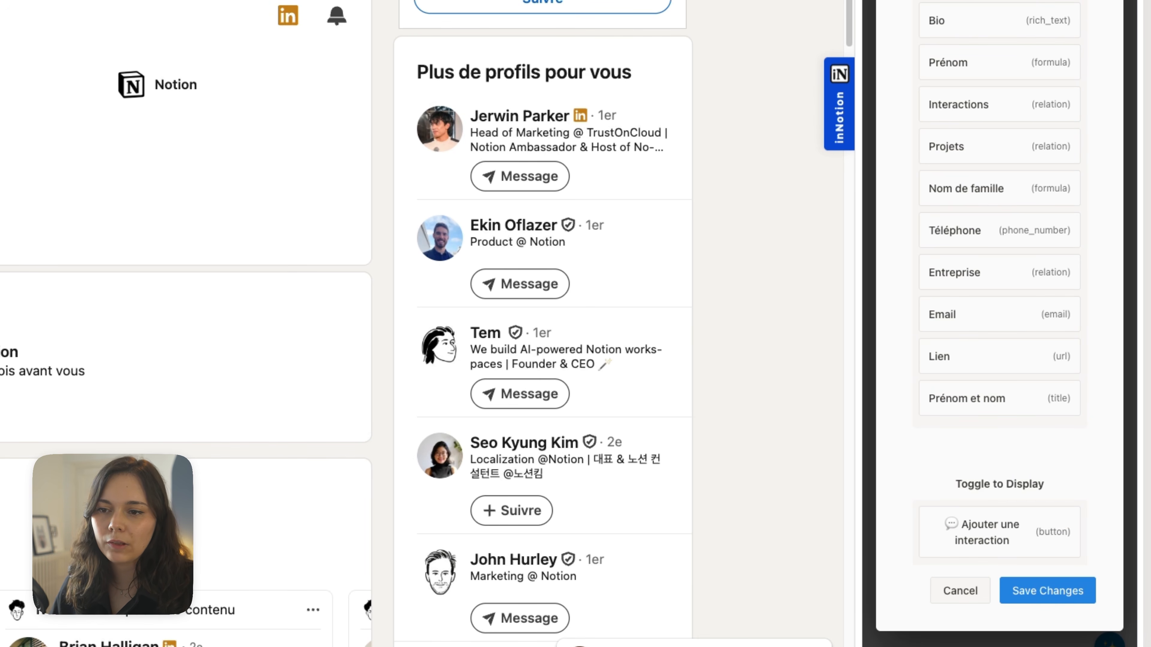
{"action": "left_click_drag", "start_coordinate": [954, 114], "coordinate": [974, 603]}
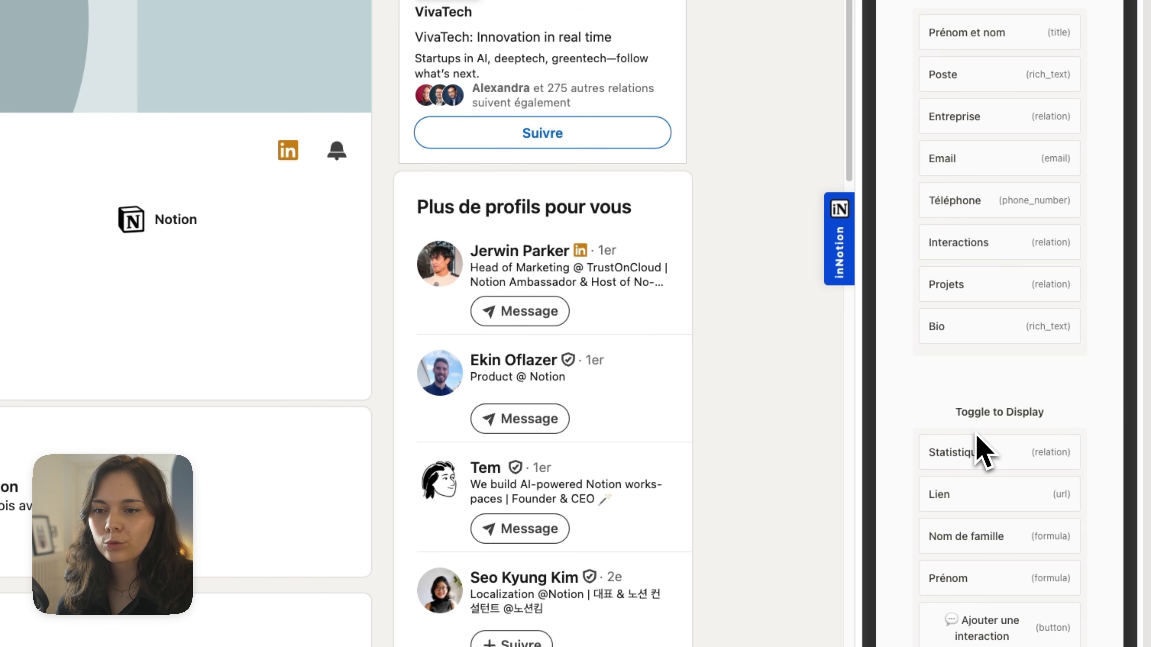
{"action": "scroll", "coordinate": [983, 422], "scroll_direction": "up", "scroll_amount": 2}
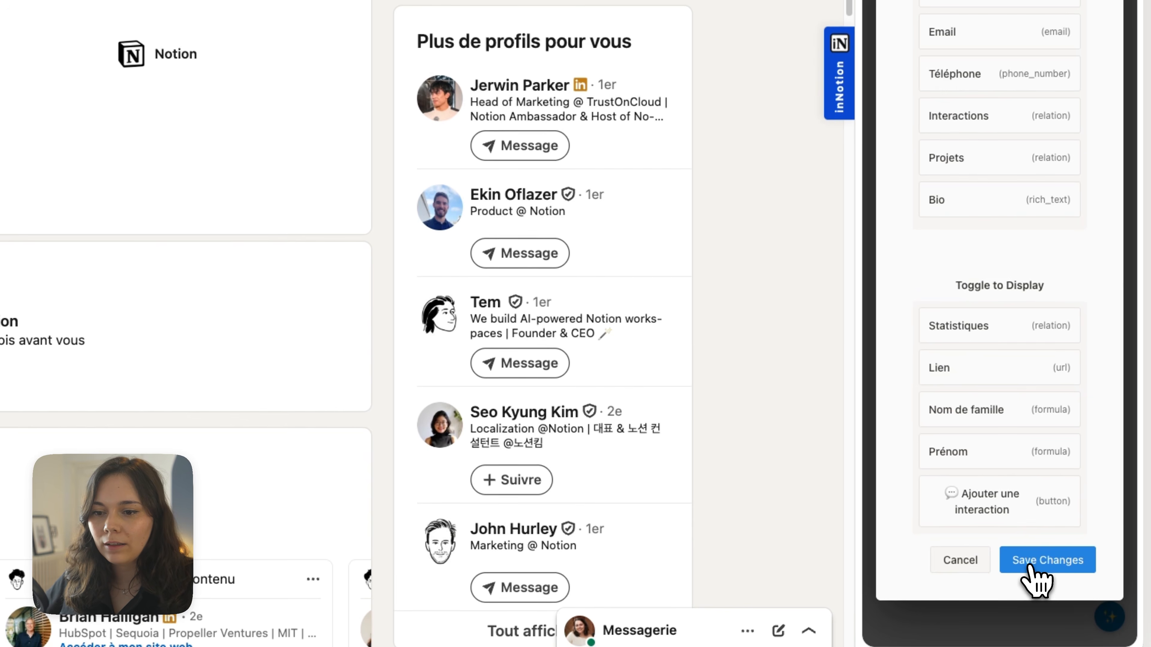
{"action": "left_click", "coordinate": [1041, 562]}
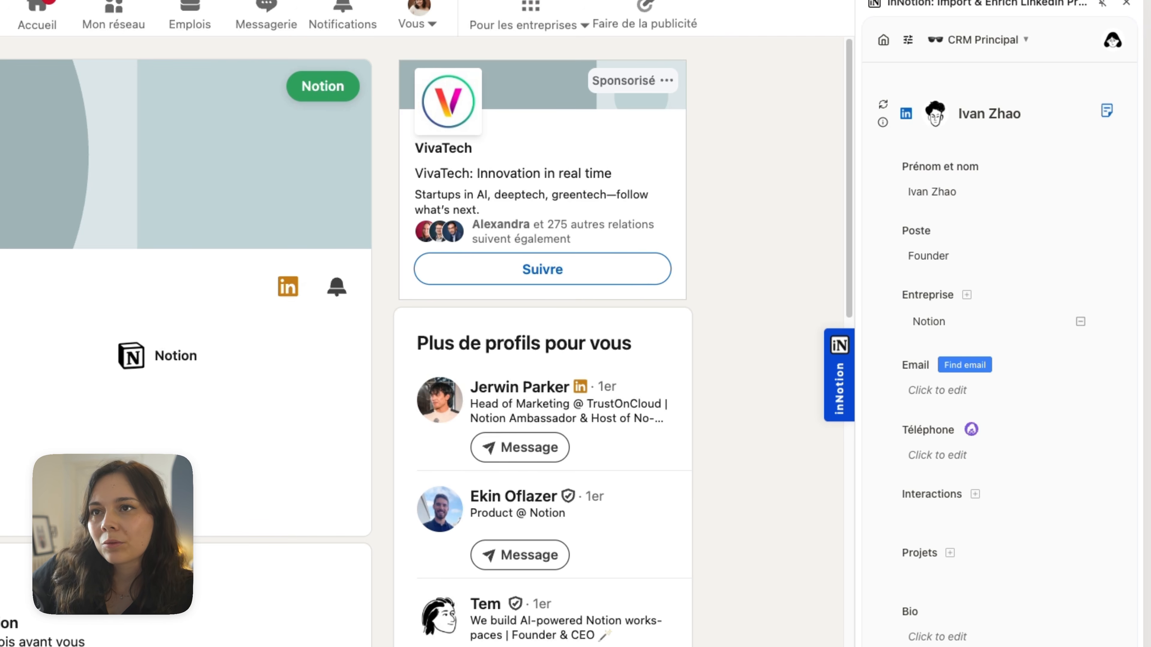
- Open the added contact's note, read through the generated summary, and check the reminder field
{"action": "mouse_move", "coordinate": [1107, 118]}
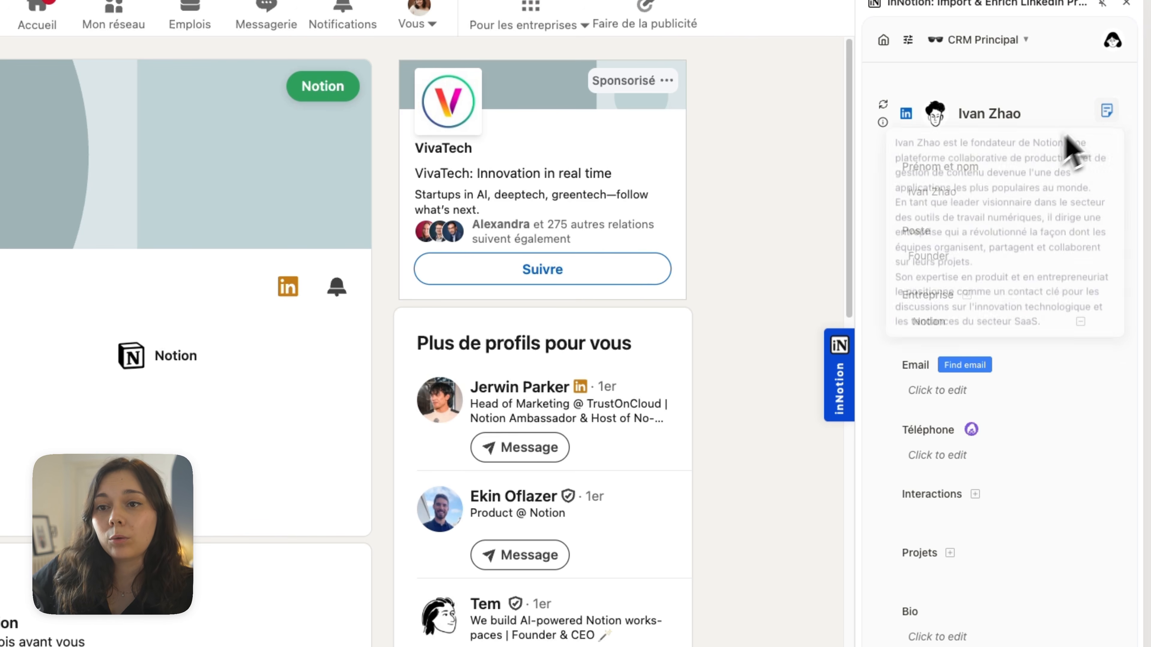
{"action": "left_click", "coordinate": [1107, 113]}
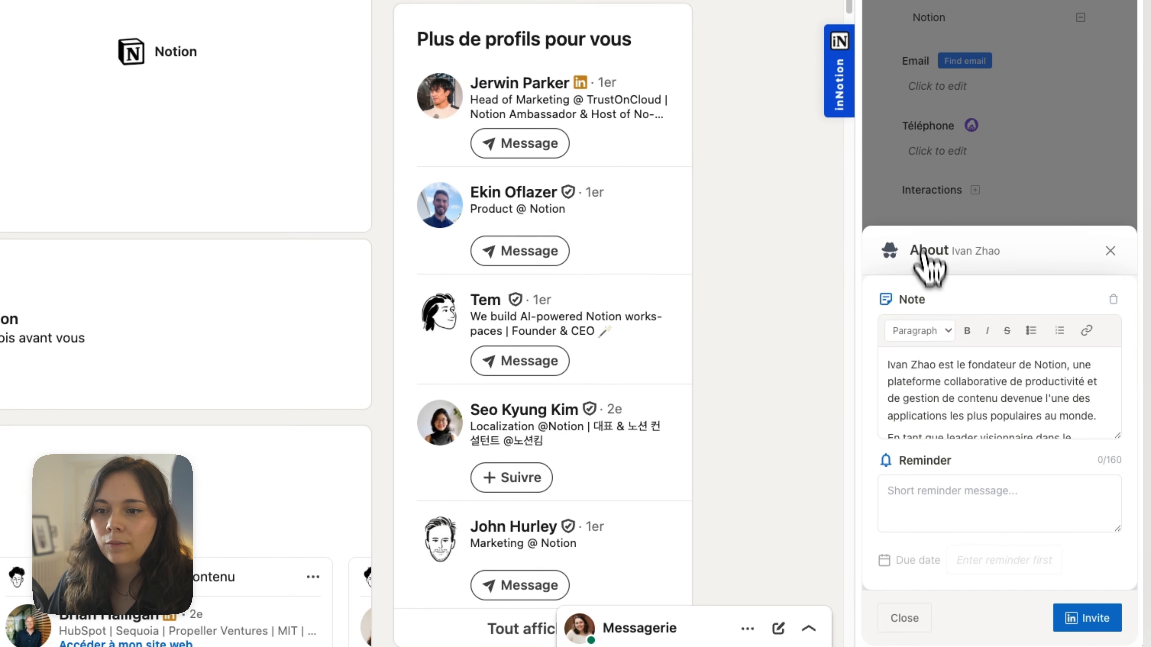
{"action": "scroll", "coordinate": [952, 404], "scroll_direction": "down", "scroll_amount": 4}
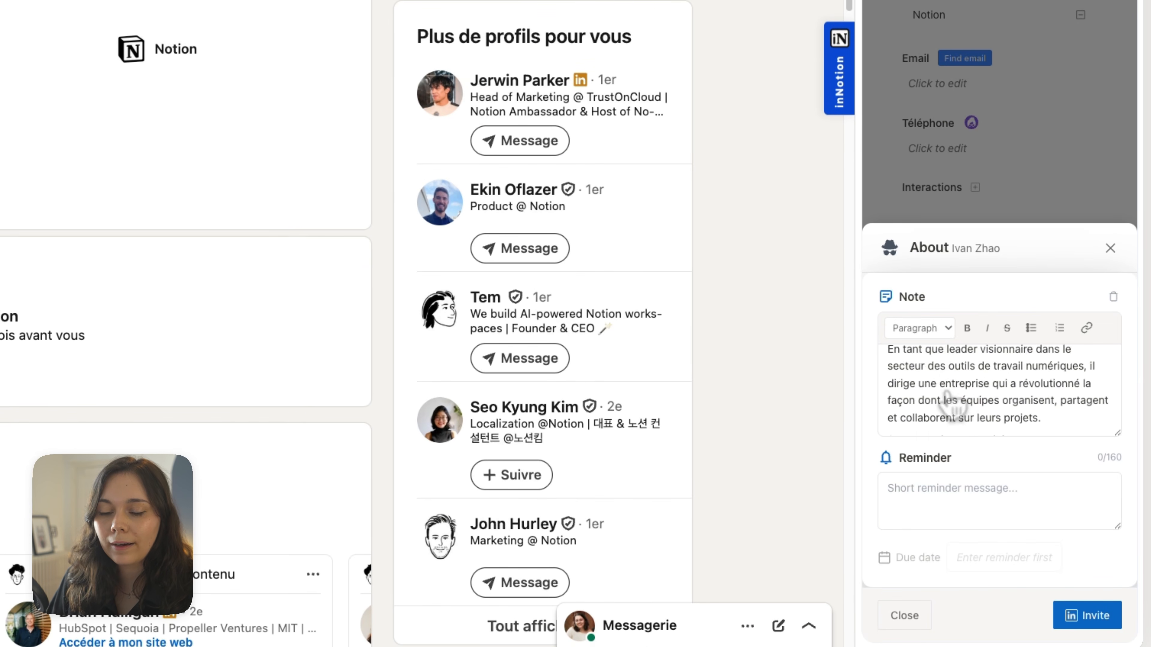
{"action": "scroll", "coordinate": [949, 399], "scroll_direction": "down", "scroll_amount": 4}
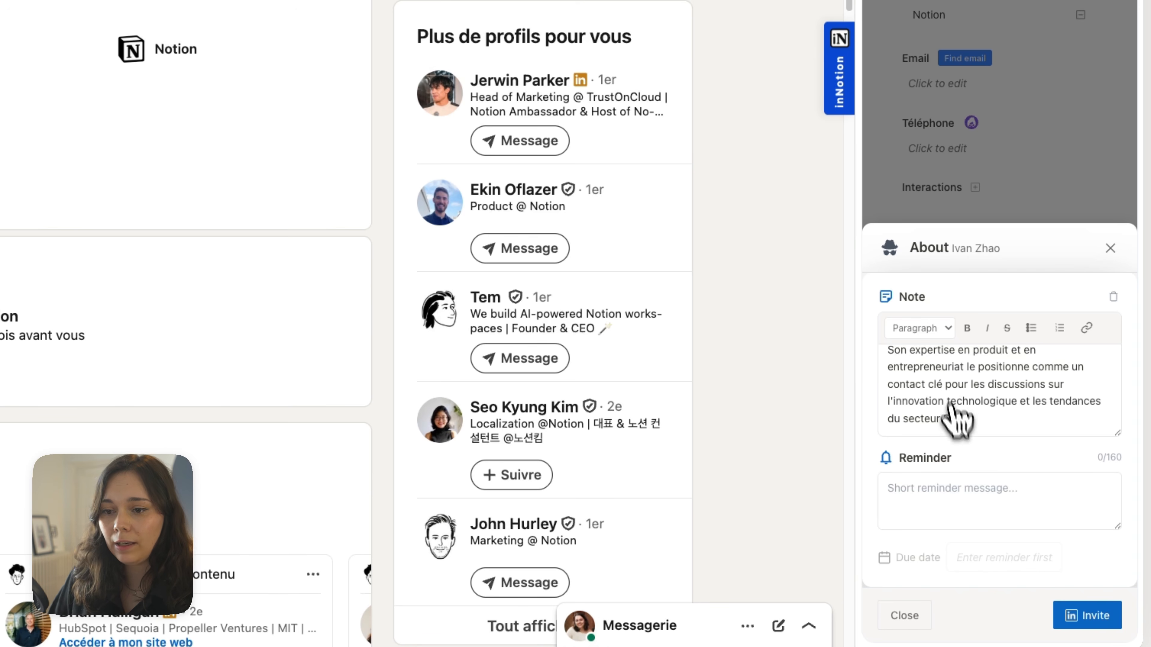
{"action": "left_click", "coordinate": [951, 493]}
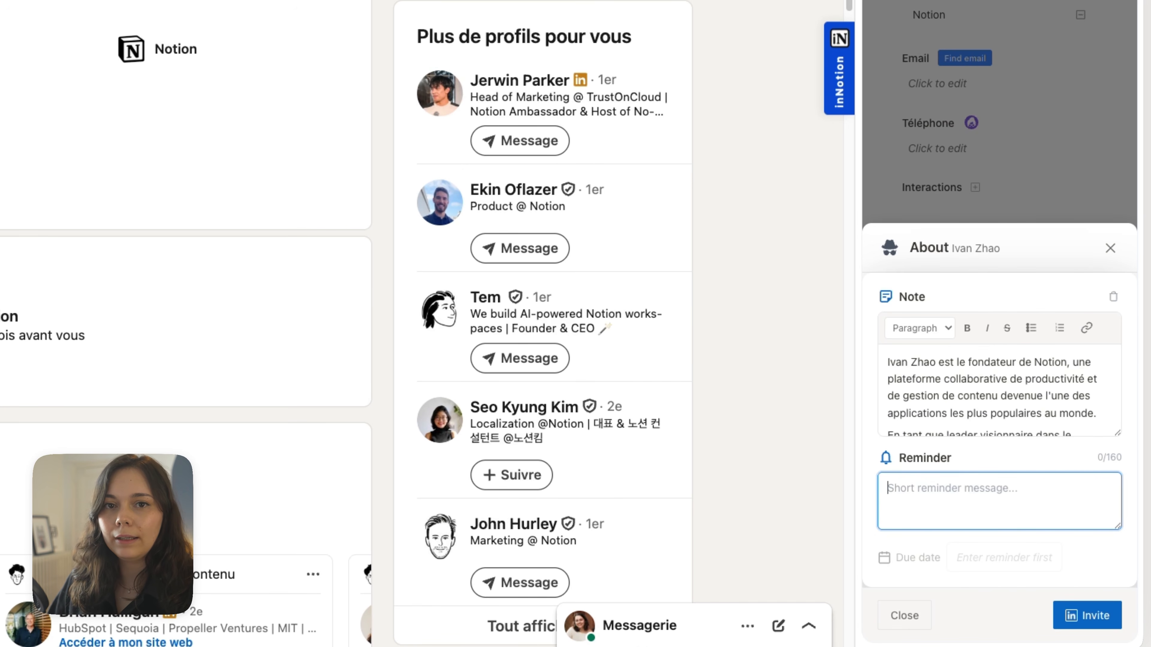
{"action": "scroll", "coordinate": [951, 418], "scroll_direction": "down", "scroll_amount": 6}
{"action": "scroll", "coordinate": [956, 417], "scroll_direction": "up", "scroll_amount": 6}
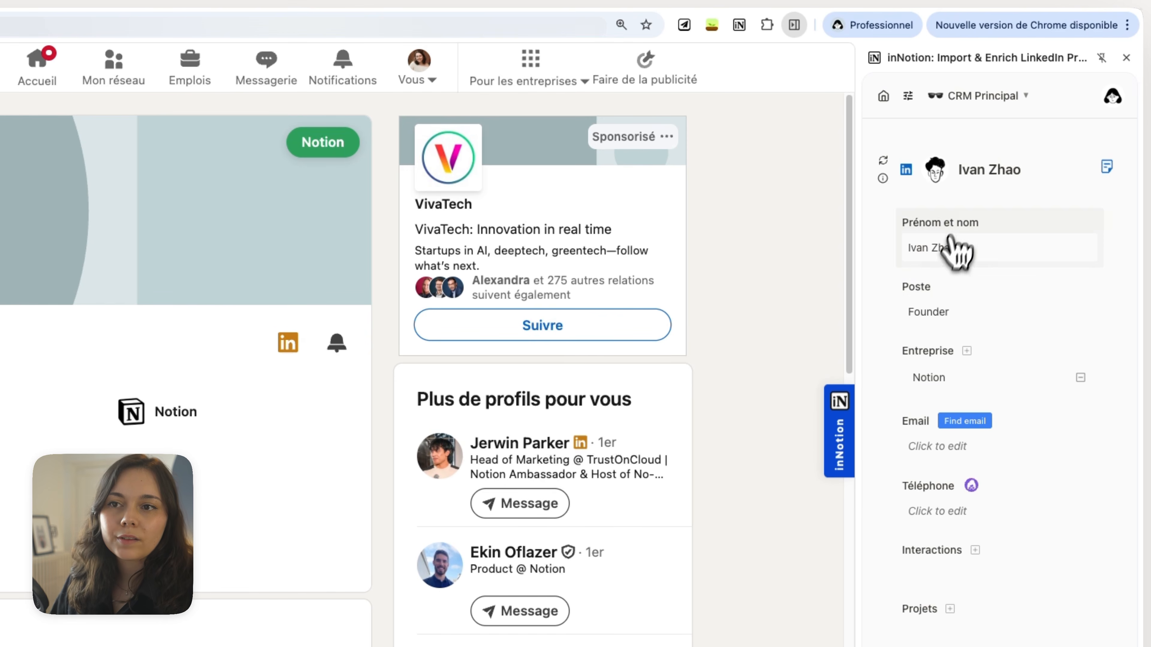
- Set the contact's Poste to "Fondateur" and save it
{"action": "left_click", "coordinate": [956, 317]}
{"action": "mouse_move", "coordinate": [947, 320]}
{"action": "left_mouse_down"}
{"action": "mouse_move", "coordinate": [967, 323]}
{"action": "mouse_move", "coordinate": [932, 322]}
{"action": "left_mouse_up"}
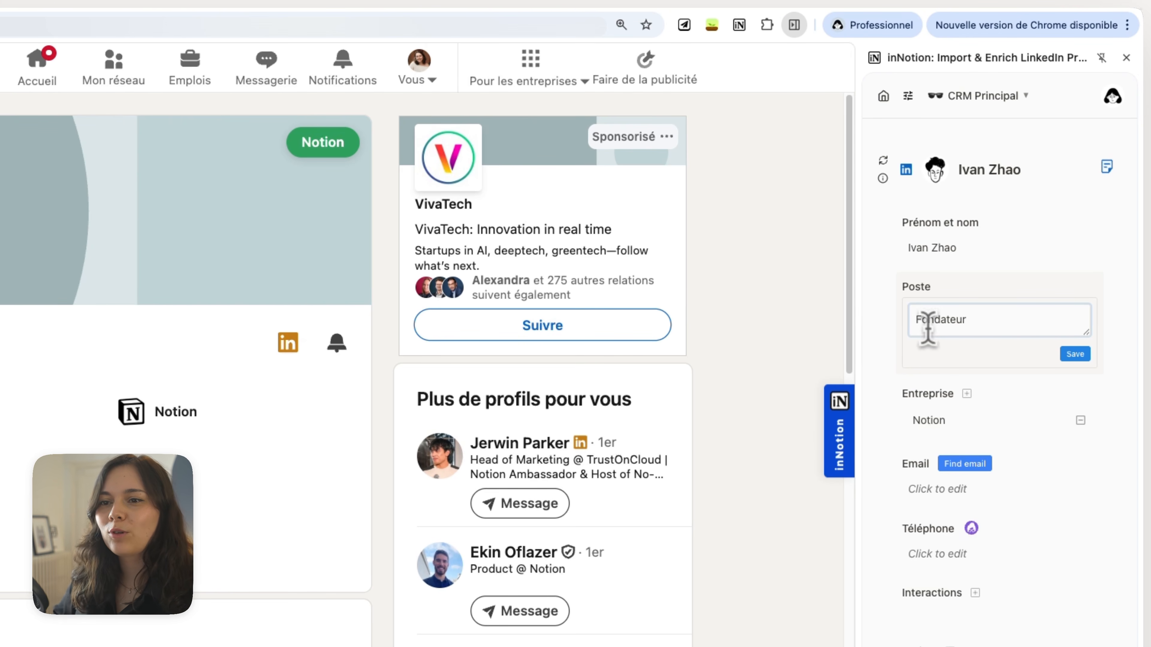
{"action": "left_click", "coordinate": [1074, 354]}
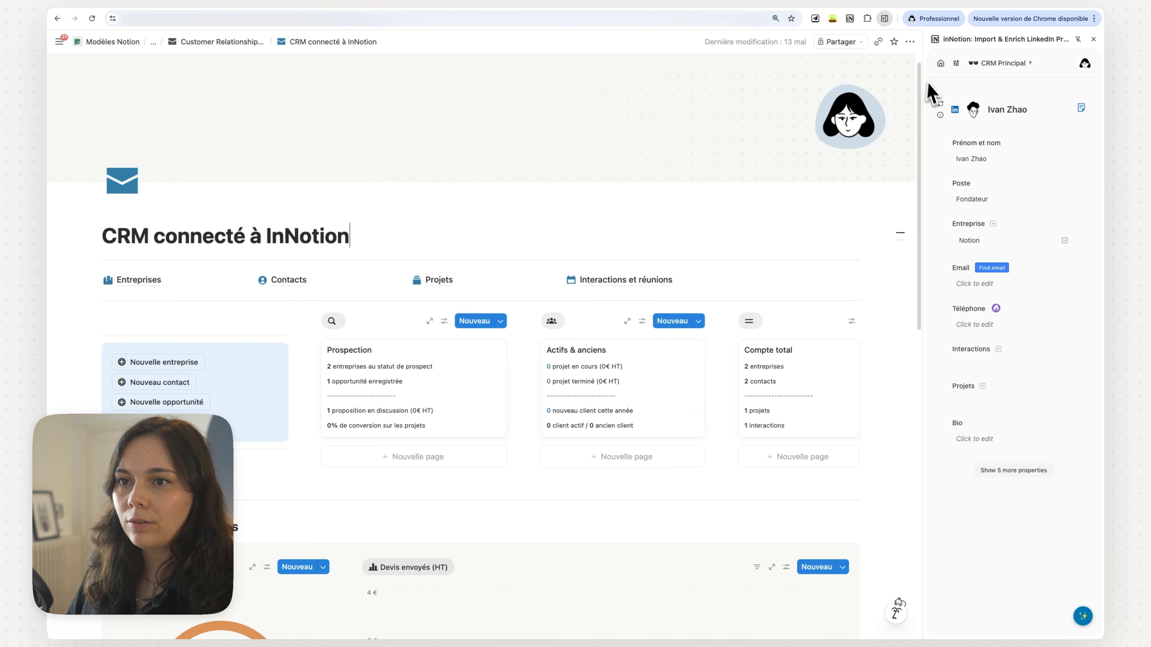
- Hide the side panel on the Notion CRM page and review the imported contact's page and AI summary from Contacts
{"action": "left_click", "coordinate": [884, 18]}
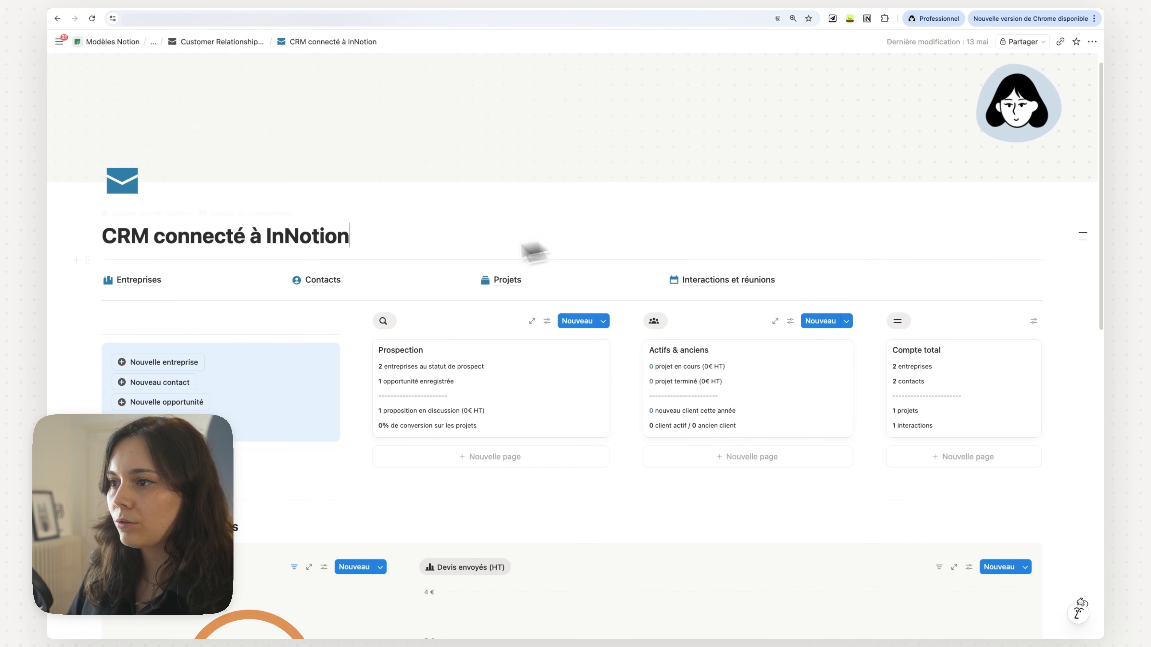
{"action": "left_click", "coordinate": [325, 281]}
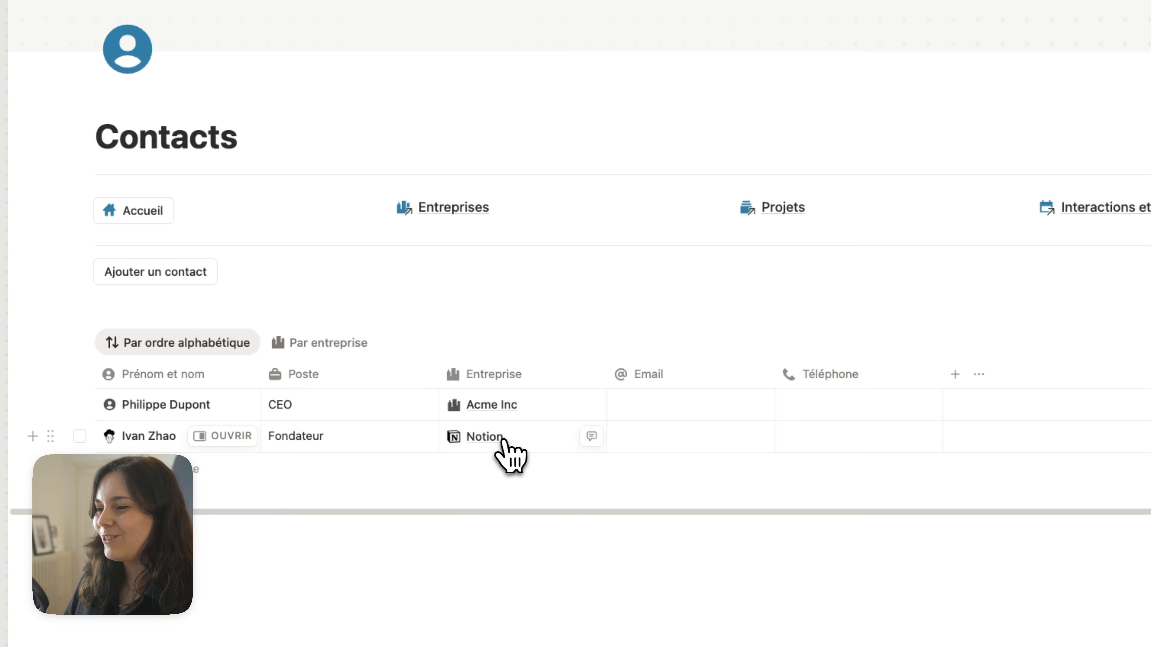
{"action": "left_click", "coordinate": [222, 436]}
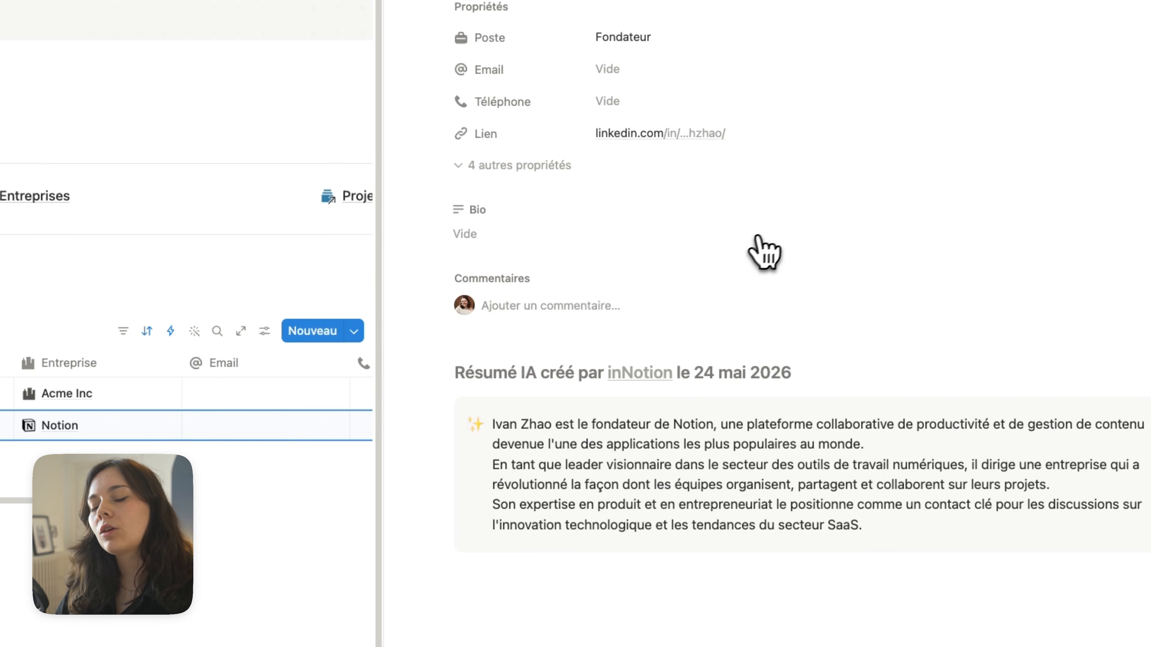
{"action": "left_click_drag", "start_coordinate": [456, 376], "coordinate": [866, 375]}
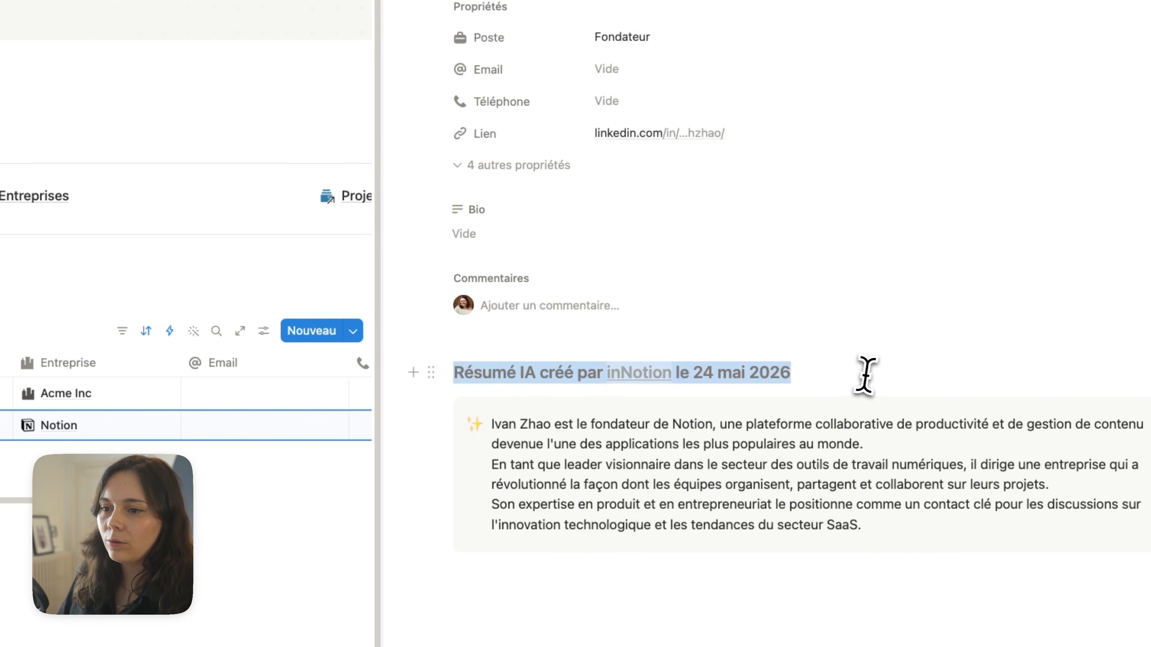
{"action": "left_click", "coordinate": [866, 376]}
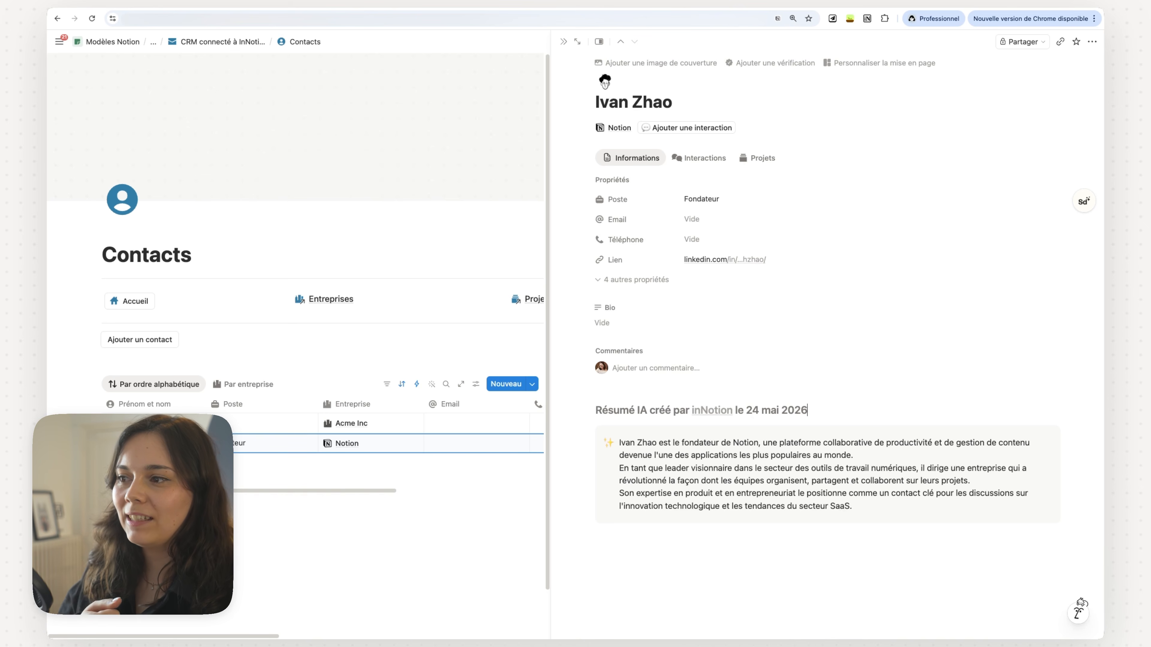
- Review the Informations and Contacts of the contact's linked company, Notion, and open the Entreprises page
{"action": "left_click", "coordinate": [619, 129]}
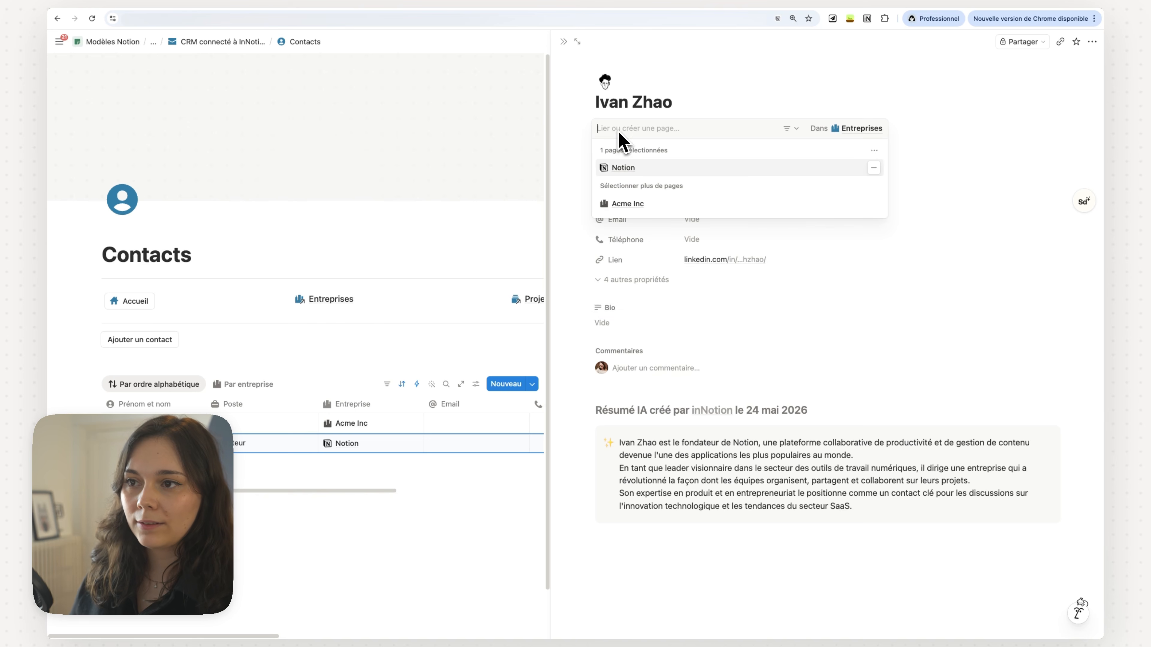
{"action": "left_click", "coordinate": [623, 170]}
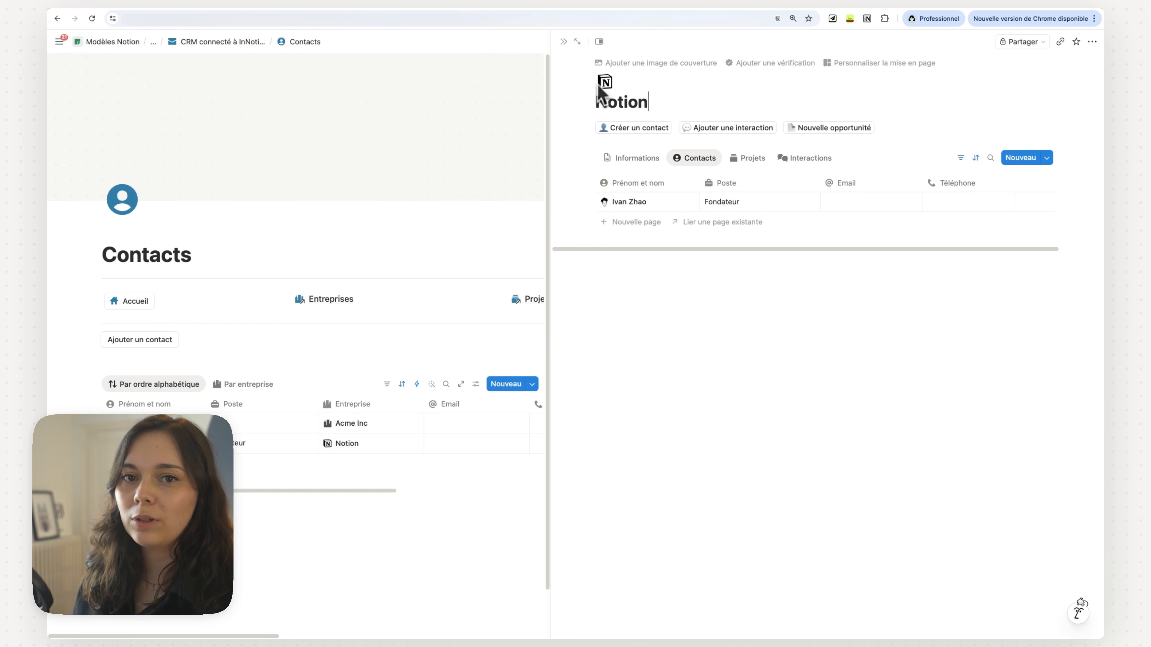
{"action": "left_click", "coordinate": [634, 170]}
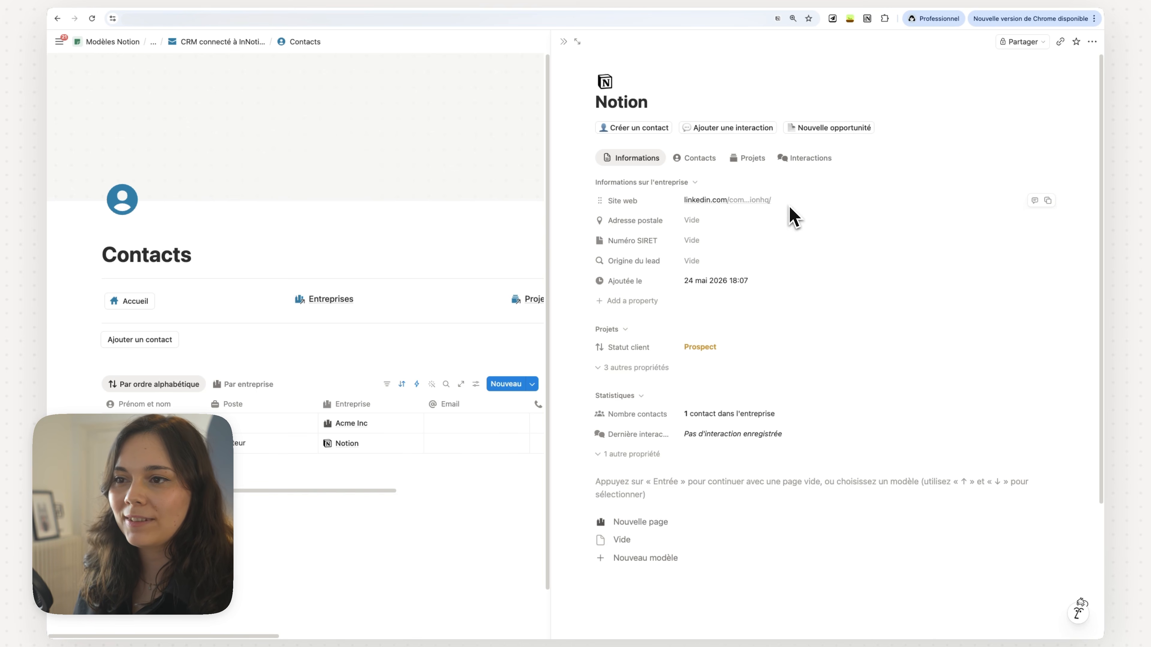
{"action": "left_click", "coordinate": [702, 159]}
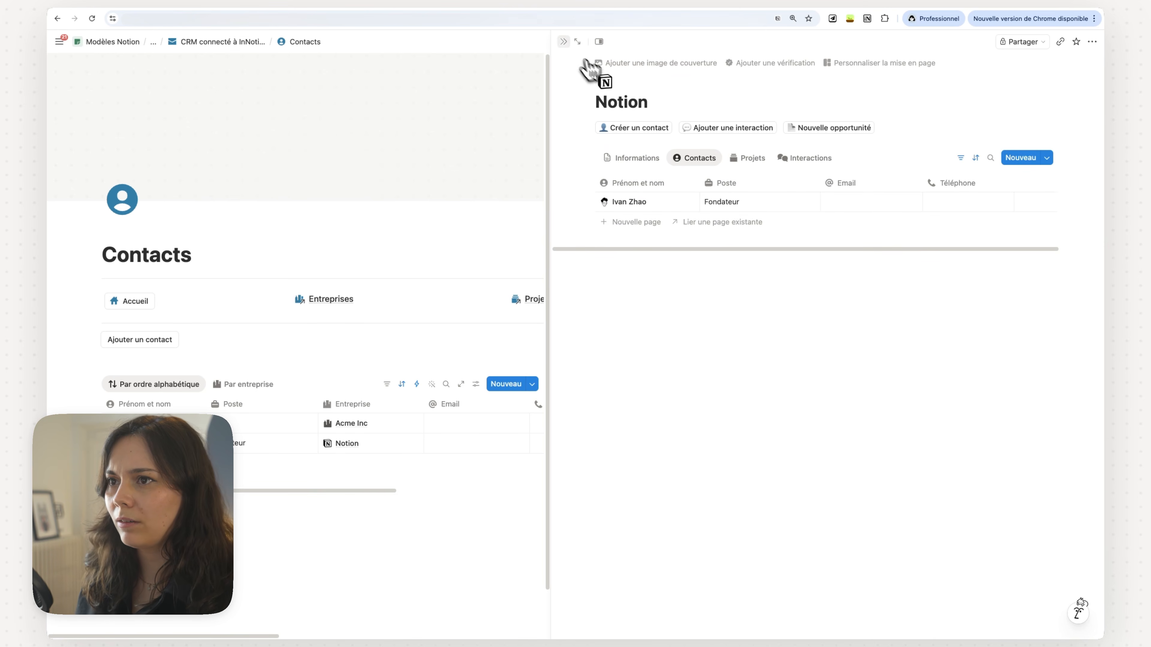
{"action": "left_click", "coordinate": [563, 42]}
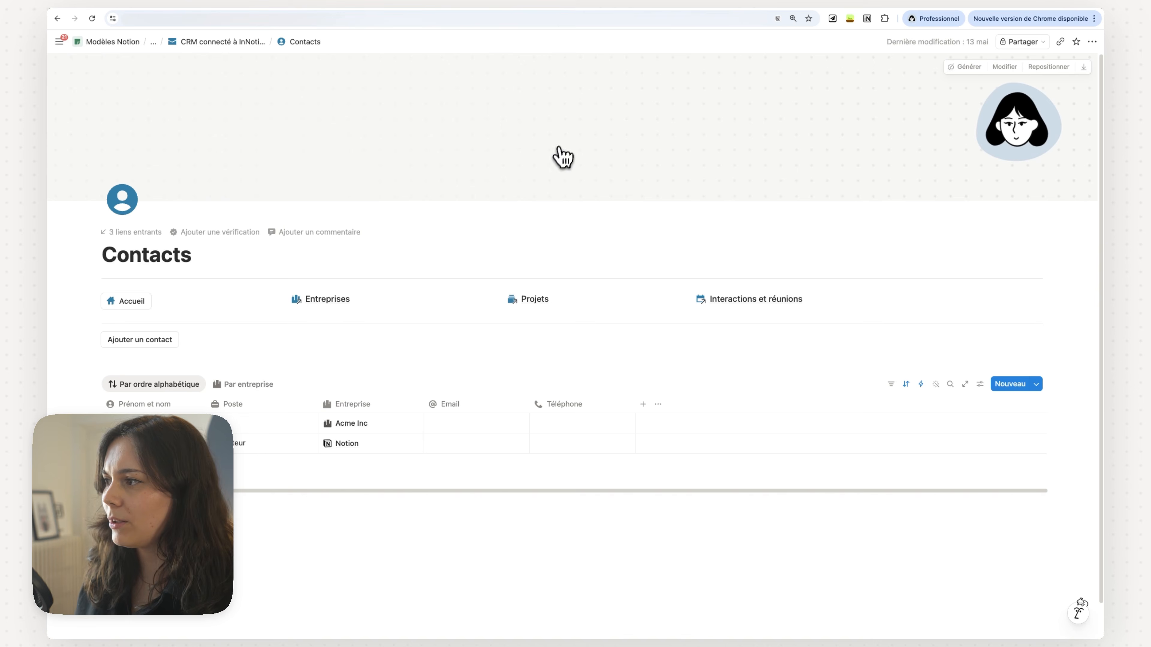
{"action": "left_click", "coordinate": [342, 303]}
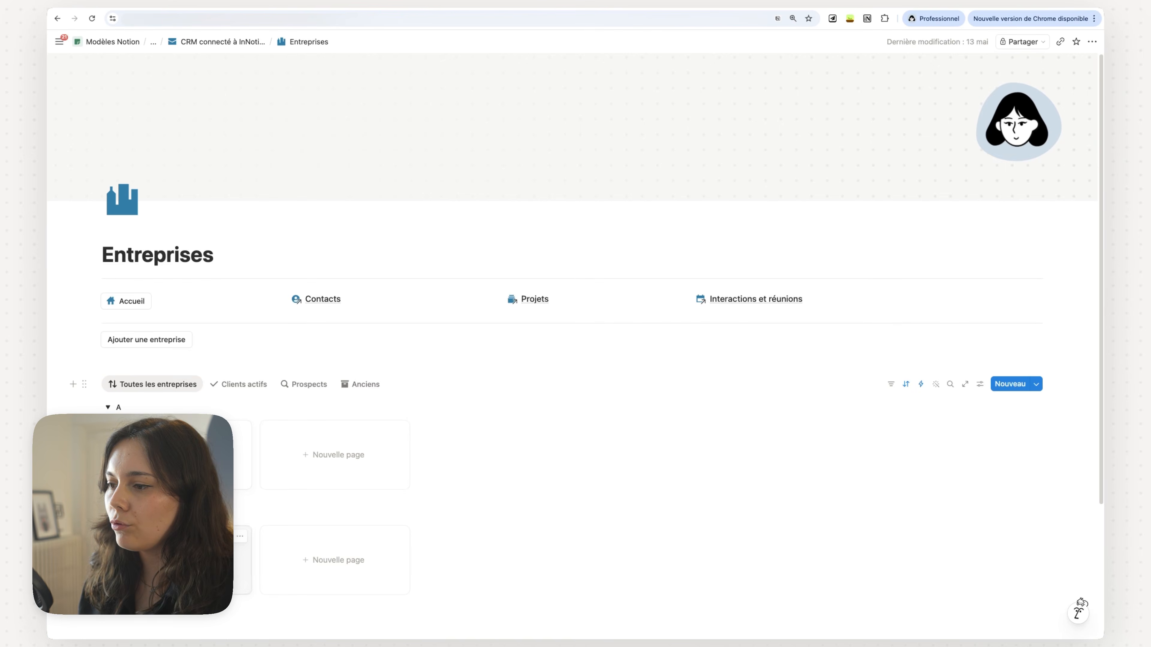
- Open the Notion company page at full size from Entreprises and show the inNotion side panel beside it
{"action": "left_click", "coordinate": [195, 560]}
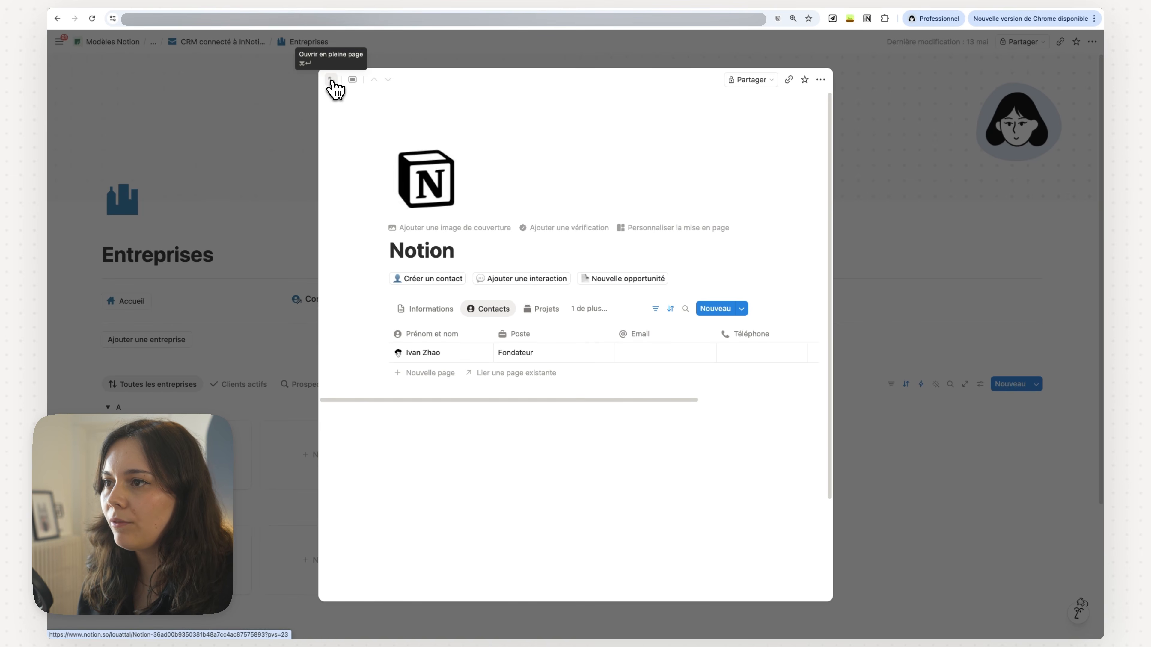
{"action": "left_click", "coordinate": [331, 80]}
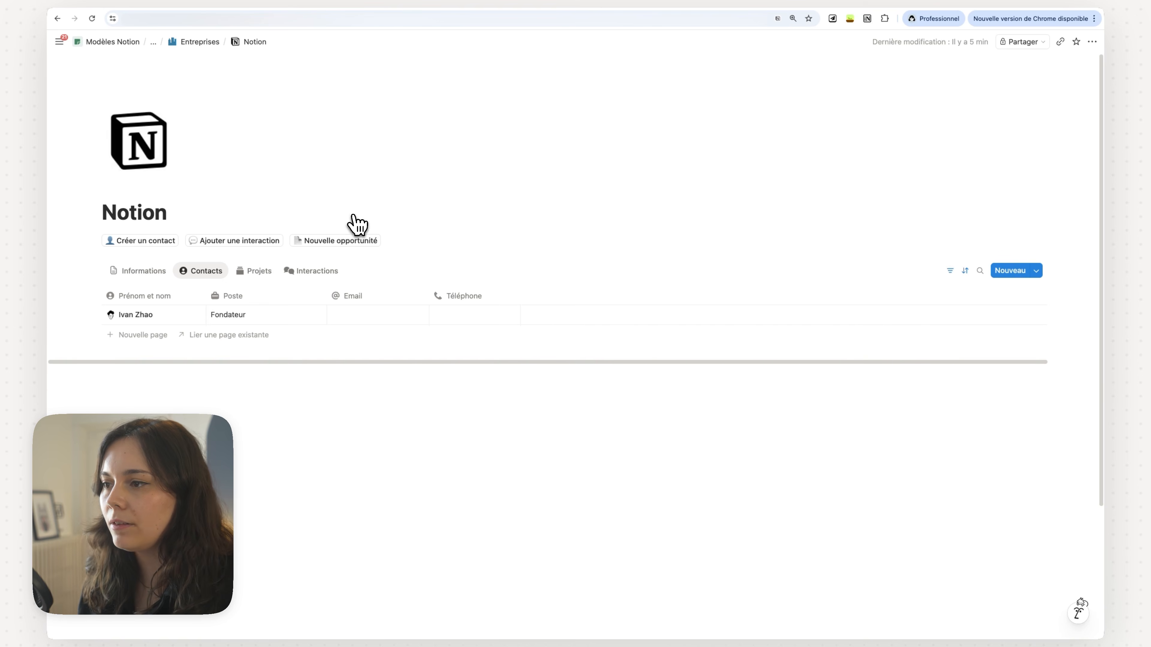
{"action": "left_click", "coordinate": [869, 19]}
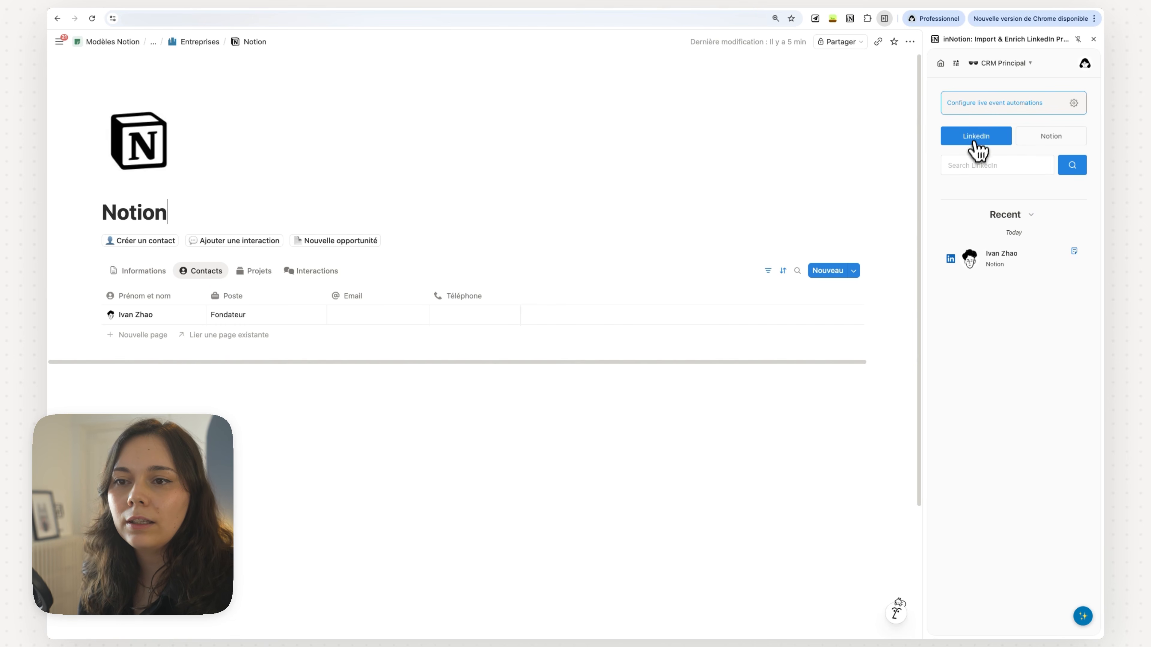
- Search LinkedIn in inNotion for the Notion co-founder's full name and import the matching profile into the CRM
{"action": "left_click", "coordinate": [974, 166]}
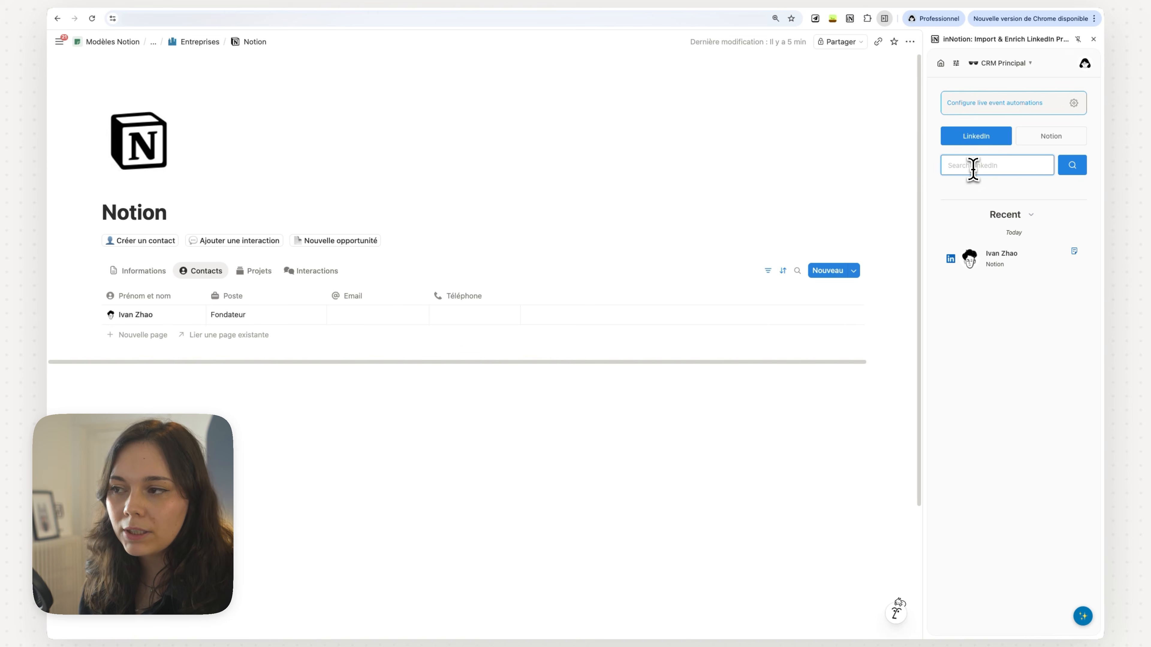
{"action": "type", "text": "akshay"}
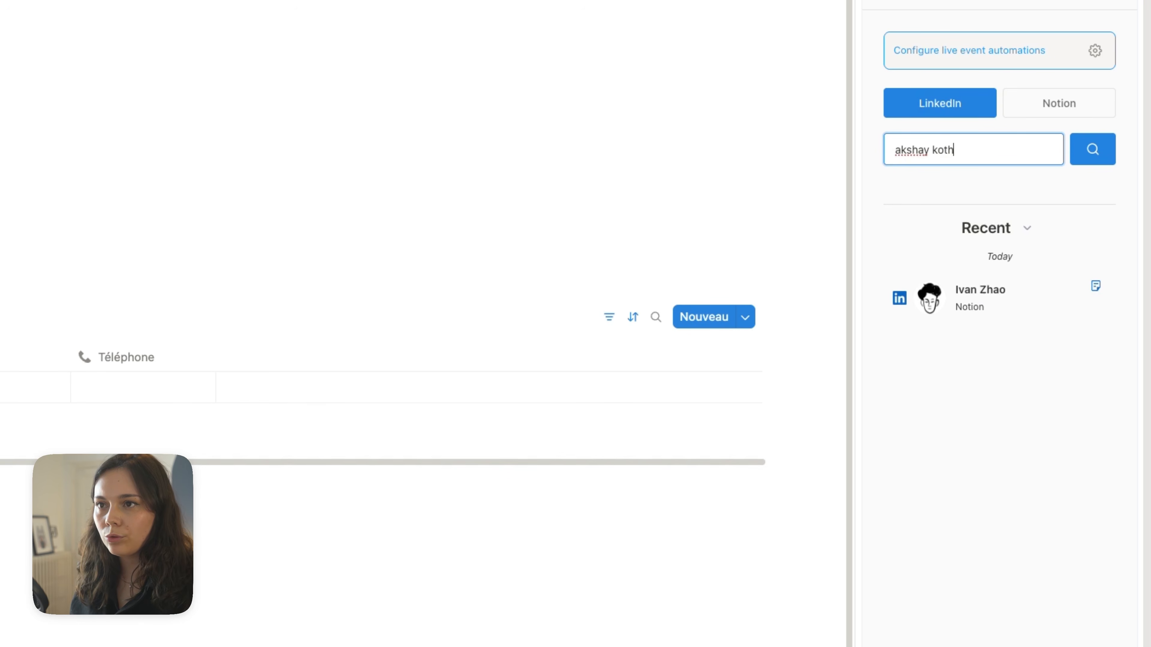
{"action": "type", "text": "kothari"}
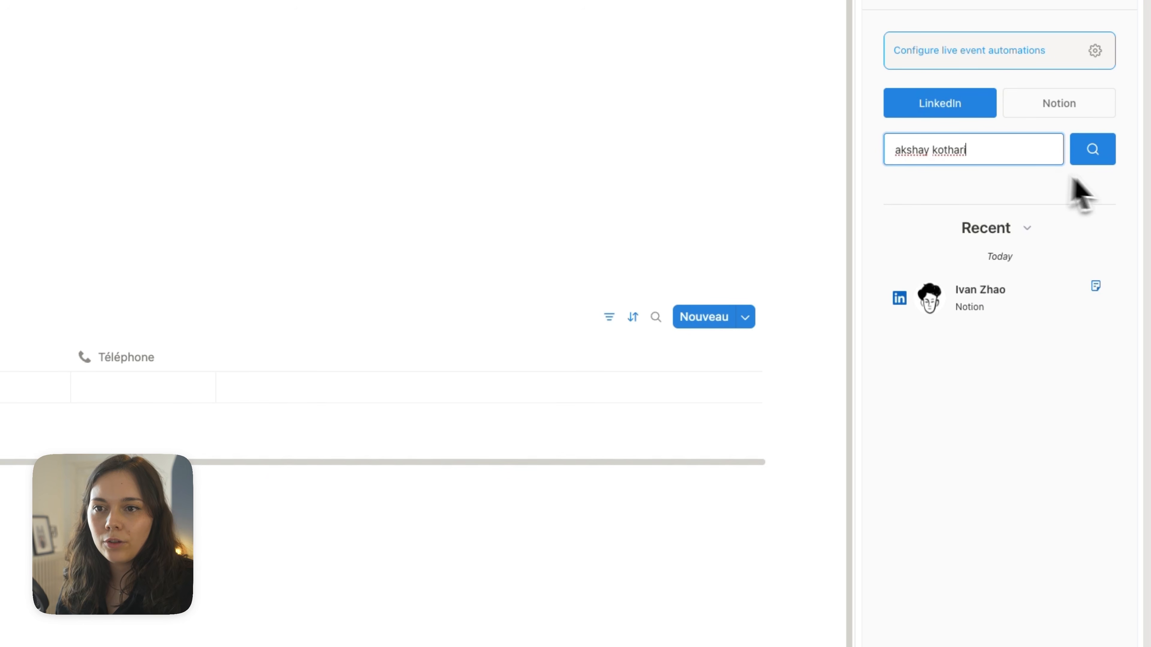
{"action": "left_click", "coordinate": [1094, 157]}
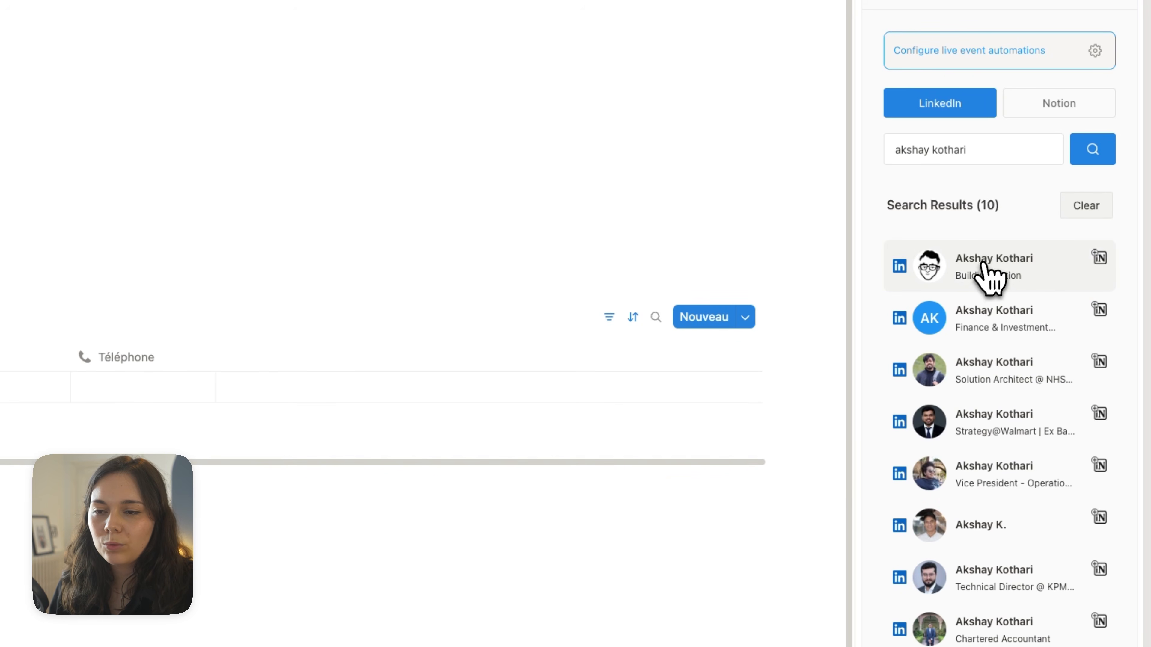
{"action": "left_click", "coordinate": [1099, 259]}
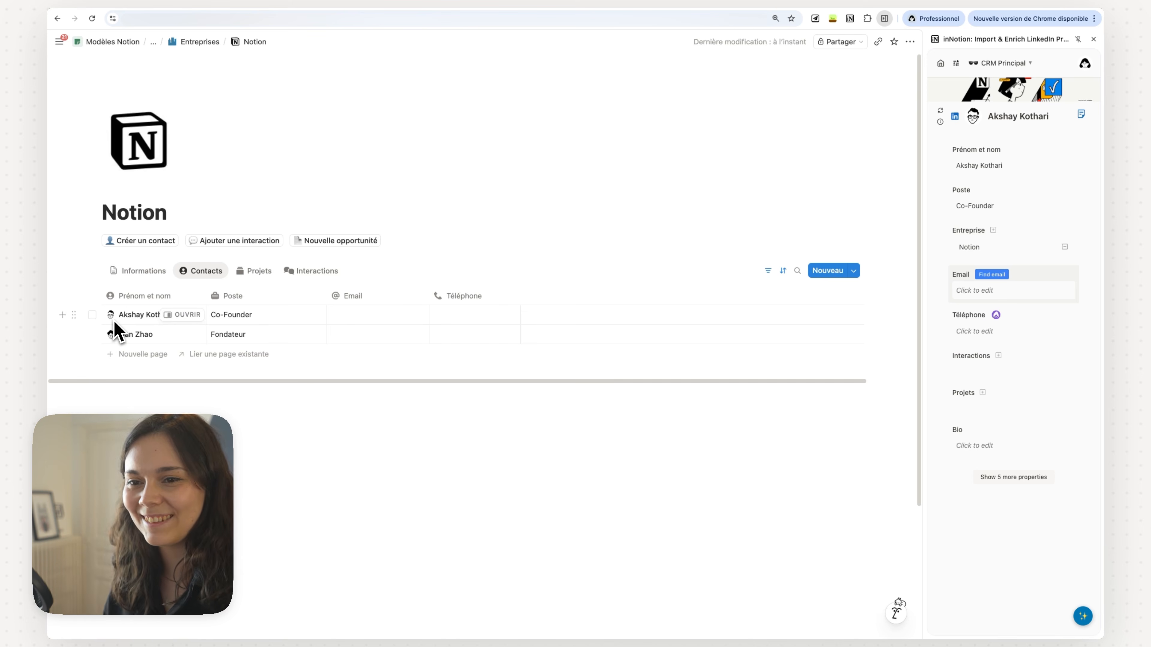
- Open the newly imported co-founder's page from Contacts and check its hidden properties and the property types that can be added
{"action": "left_click", "coordinate": [191, 319]}
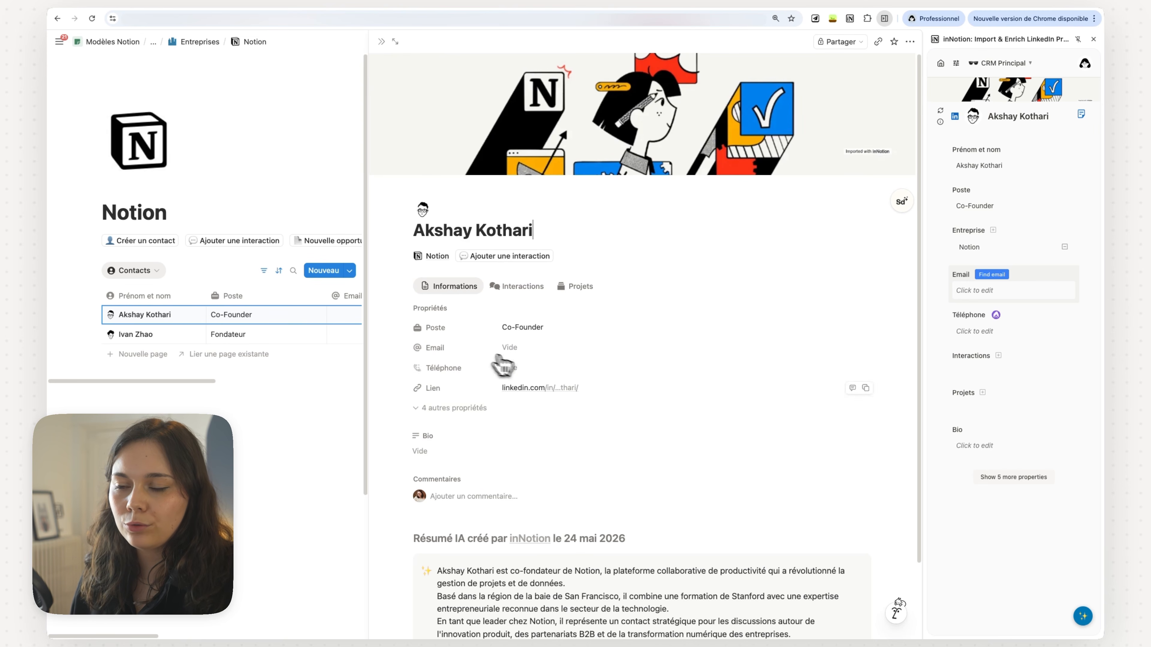
{"action": "left_click", "coordinate": [447, 410]}
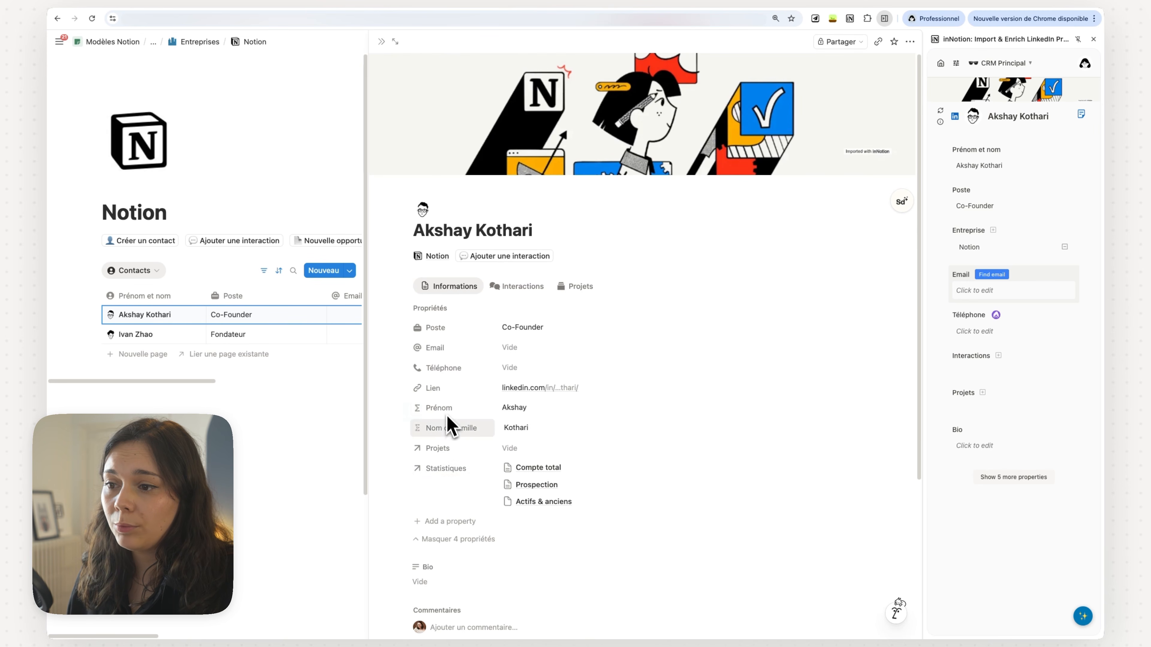
{"action": "left_click", "coordinate": [449, 522]}
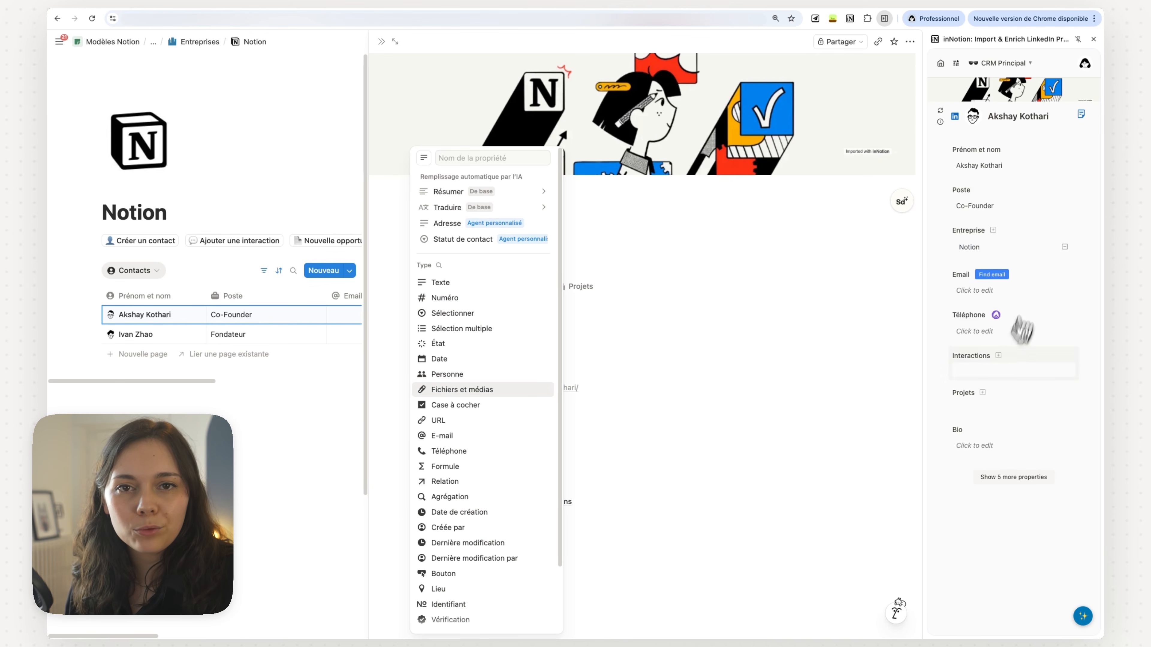
{"action": "left_click", "coordinate": [1035, 252]}
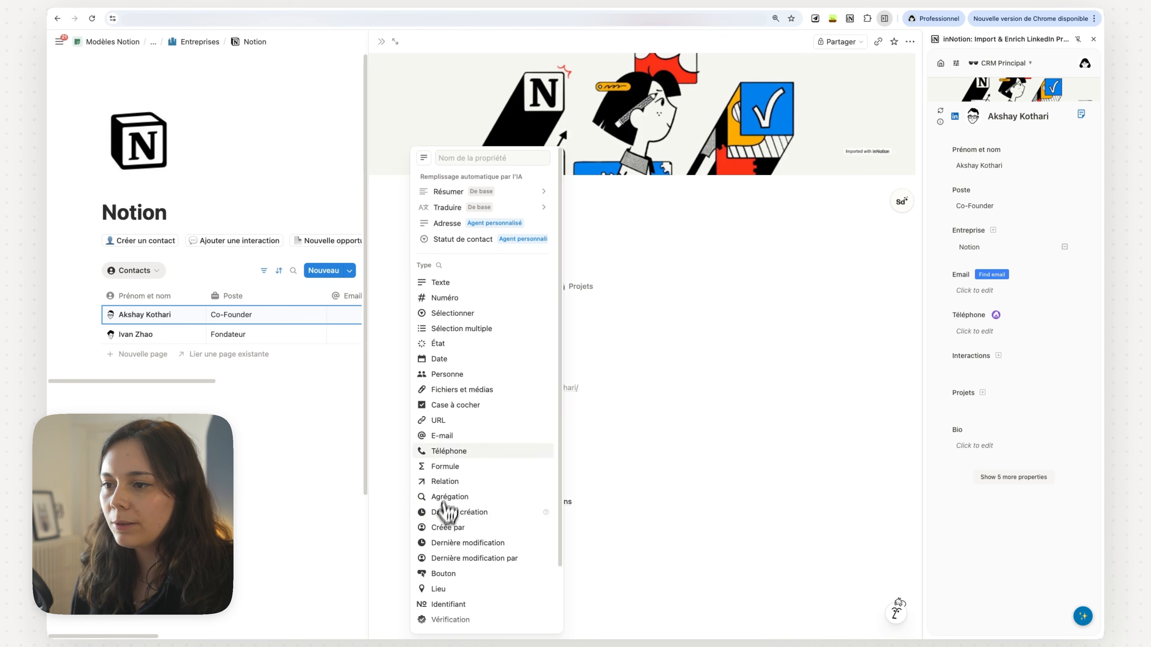
{"action": "left_click", "coordinate": [688, 347]}
{"action": "left_click", "coordinate": [438, 541]}
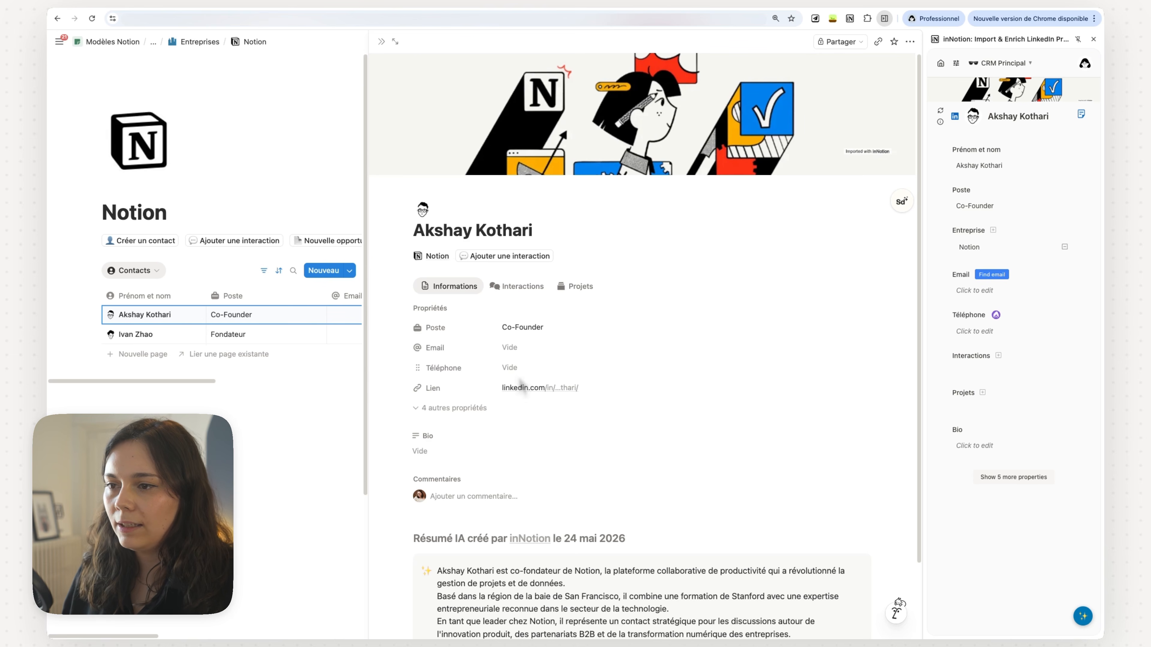
- Review the AI summary and header of the co-founder's contact page, and return to the company page
{"action": "scroll", "coordinate": [503, 422], "scroll_direction": "down", "scroll_amount": 1}
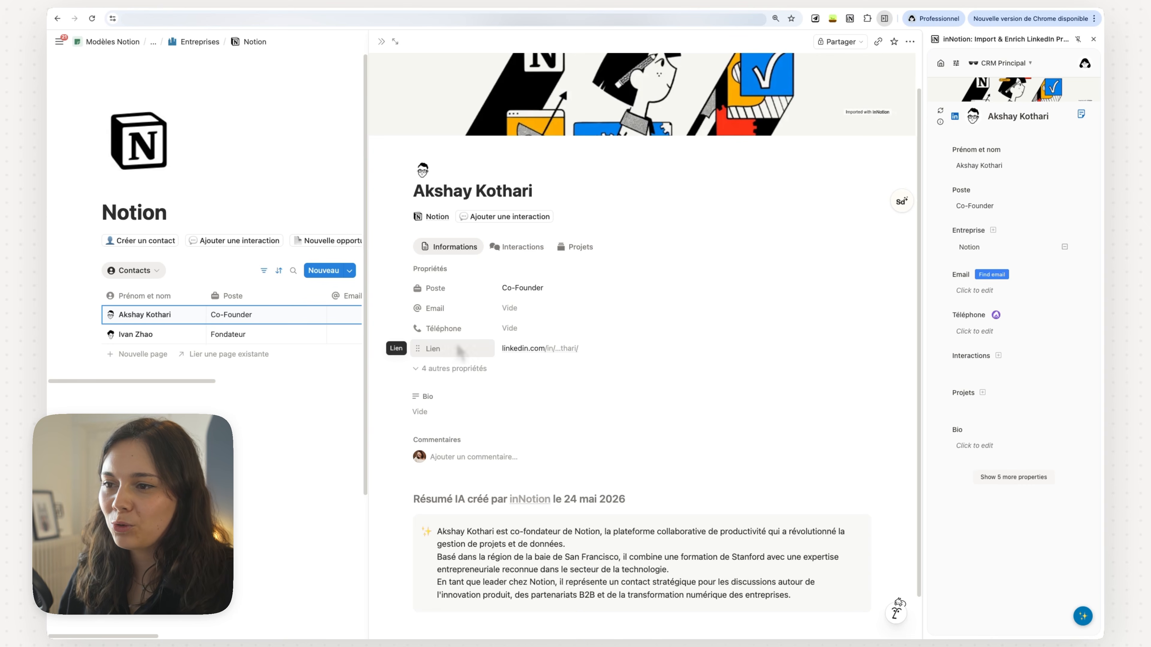
{"action": "scroll", "coordinate": [460, 351], "scroll_direction": "down", "scroll_amount": 1}
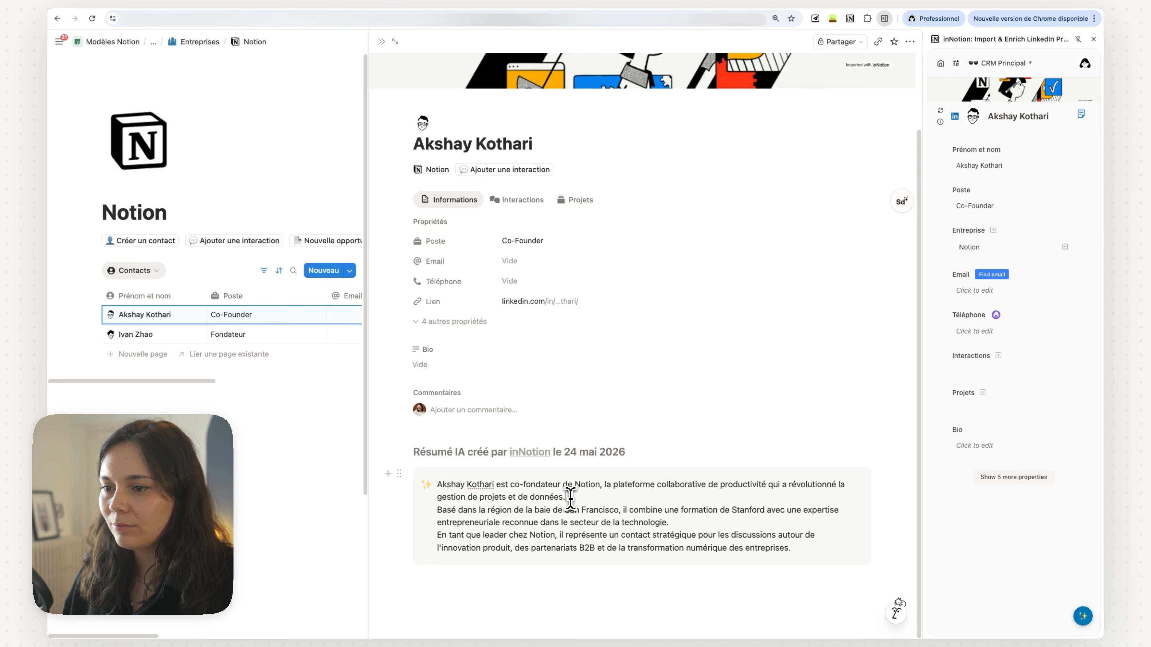
{"action": "key", "text": "Escape"}
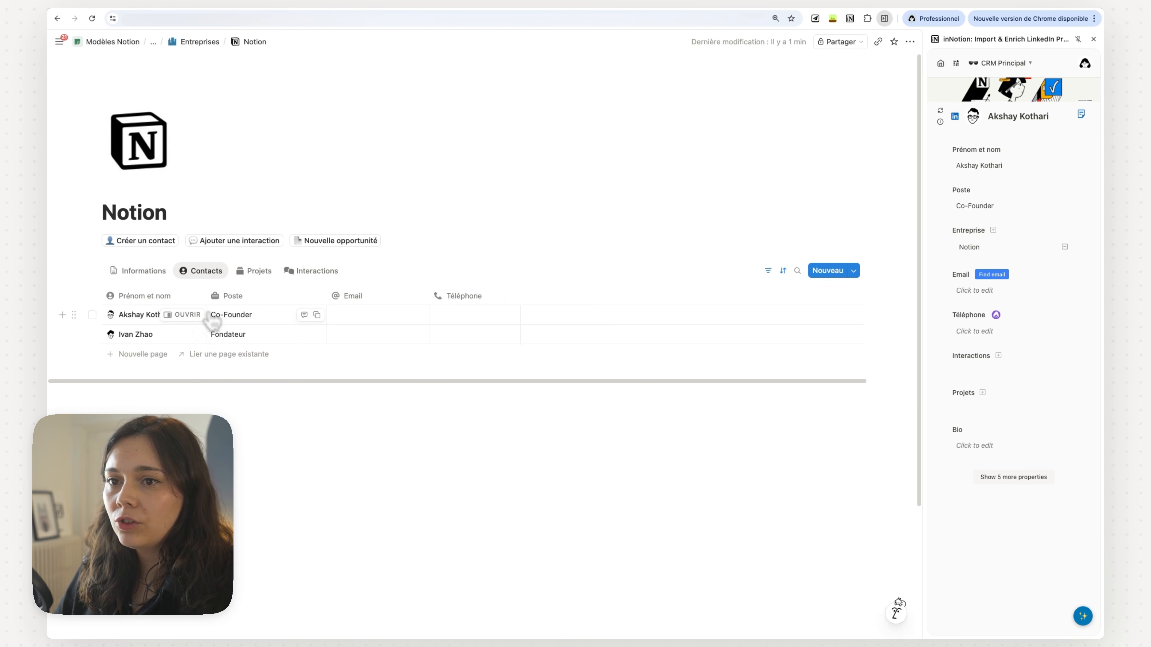
{"action": "left_click", "coordinate": [194, 316]}
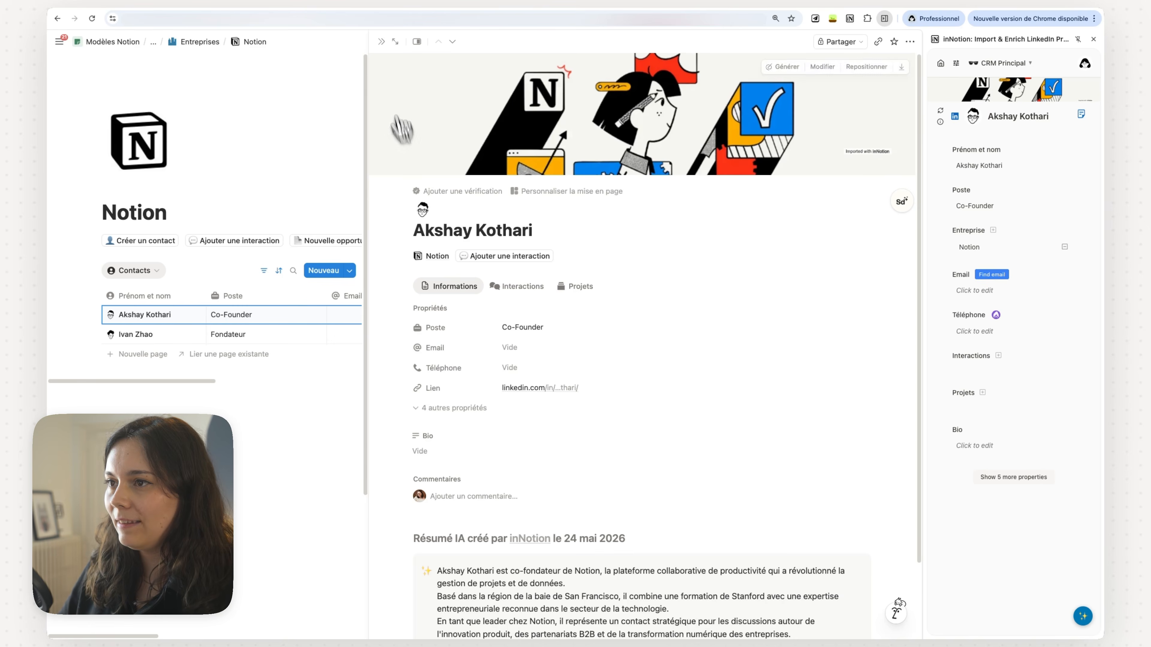
{"action": "left_click", "coordinate": [381, 41]}
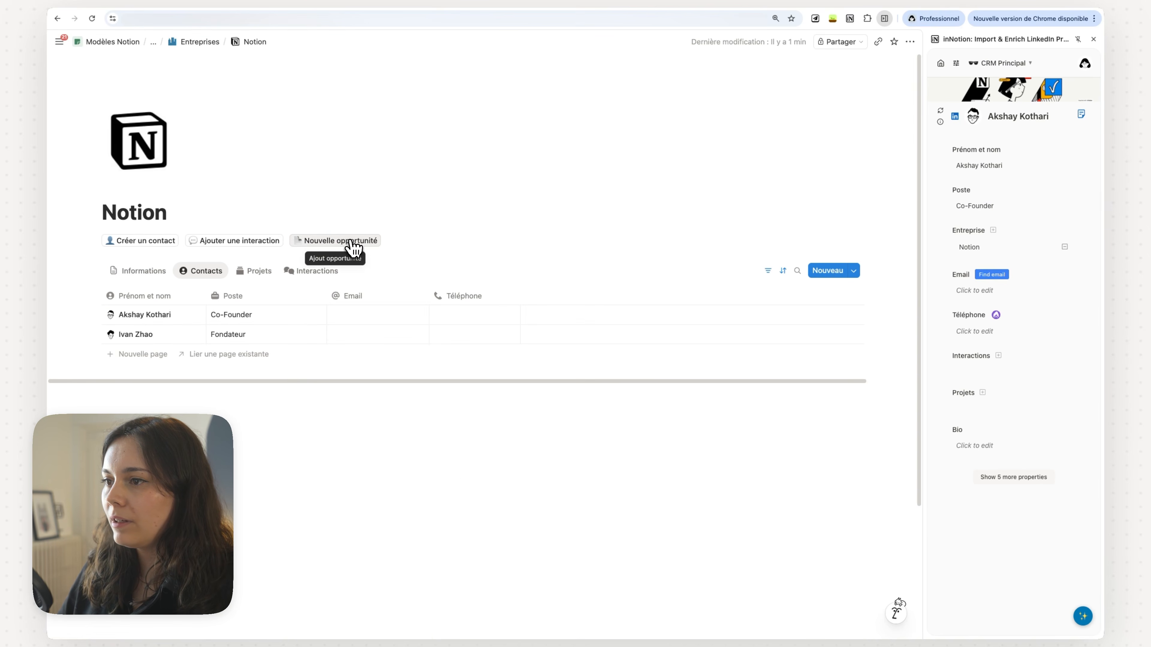
- Create a new opportunity for the company titled "Formation Notion" with État du projet set to "Devis à envoyer"
{"action": "left_click", "coordinate": [353, 248]}
{"action": "type", "text": "Formation"}
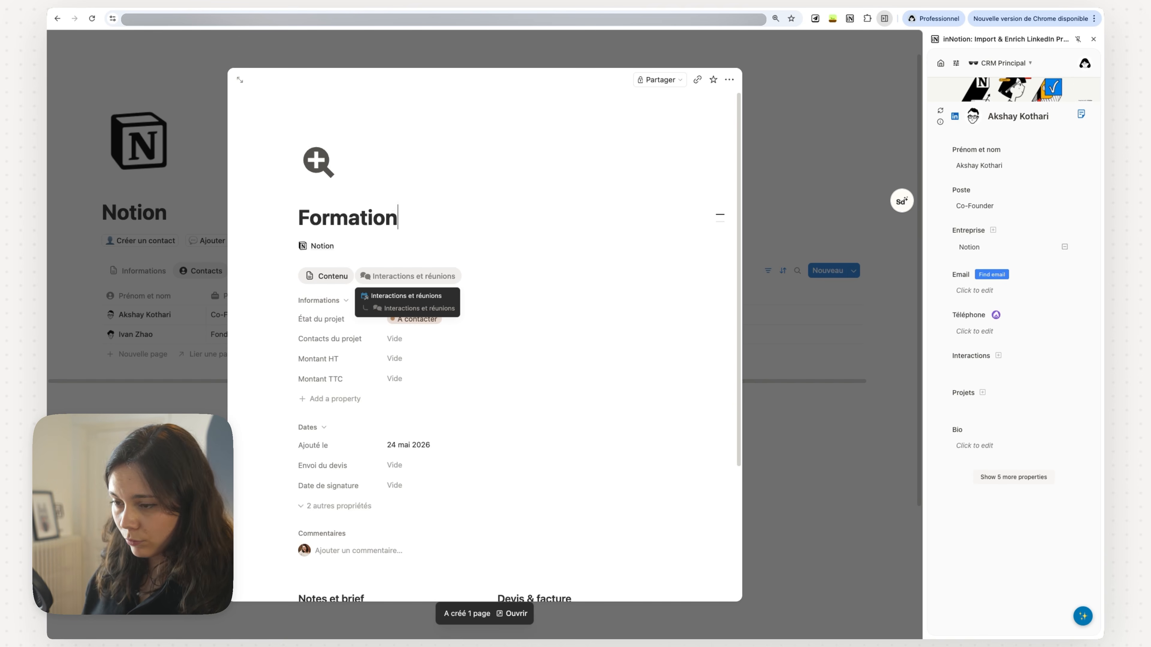
{"action": "type", "text": " Notion"}
{"action": "left_click", "coordinate": [417, 319]}
{"action": "left_click", "coordinate": [405, 356]}
- Link the imported co-founder as Contacts du projet on the "Formation Notion" opportunity
{"action": "left_click", "coordinate": [418, 344]}
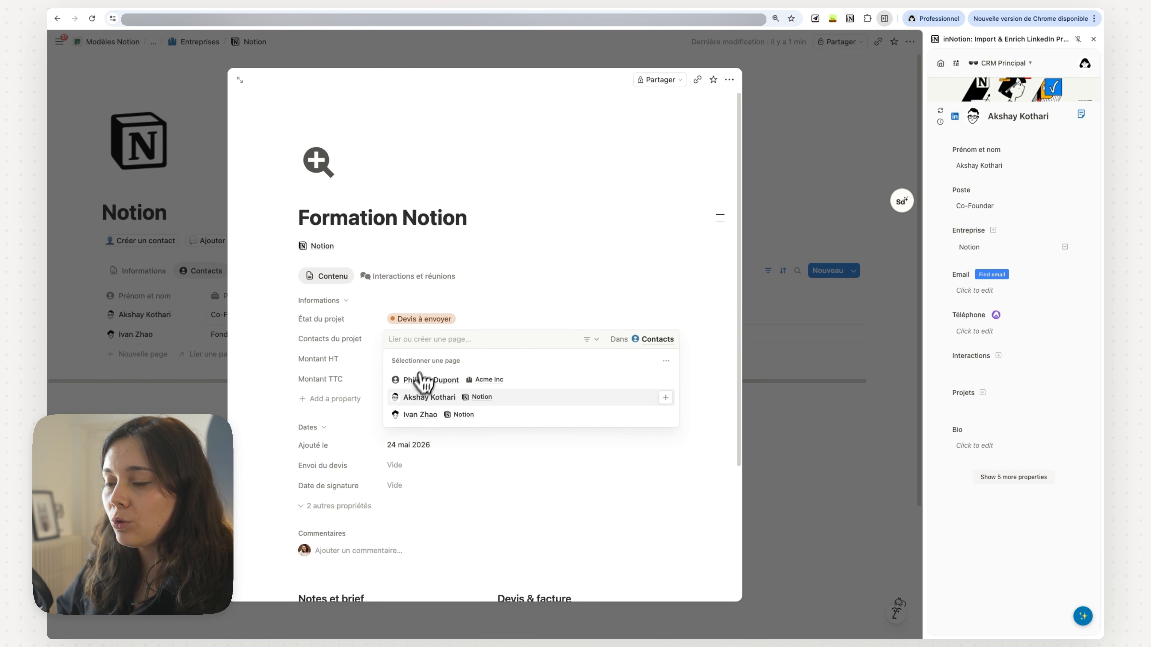
{"action": "left_click", "coordinate": [398, 398]}
{"action": "left_click", "coordinate": [358, 366]}
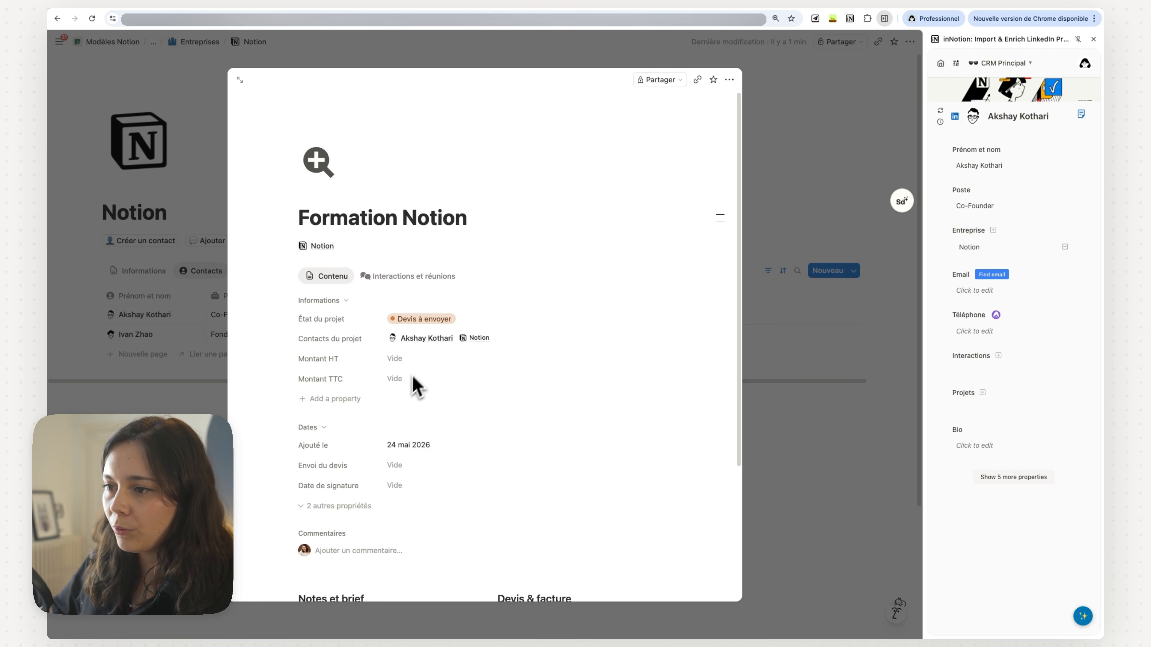
- Review the "Formation Notion" project page and its relation in the contact's inNotion record, and close the project page
{"action": "scroll", "coordinate": [435, 494], "scroll_direction": "down", "scroll_amount": 2}
{"action": "scroll", "coordinate": [442, 462], "scroll_direction": "up", "scroll_amount": 2}
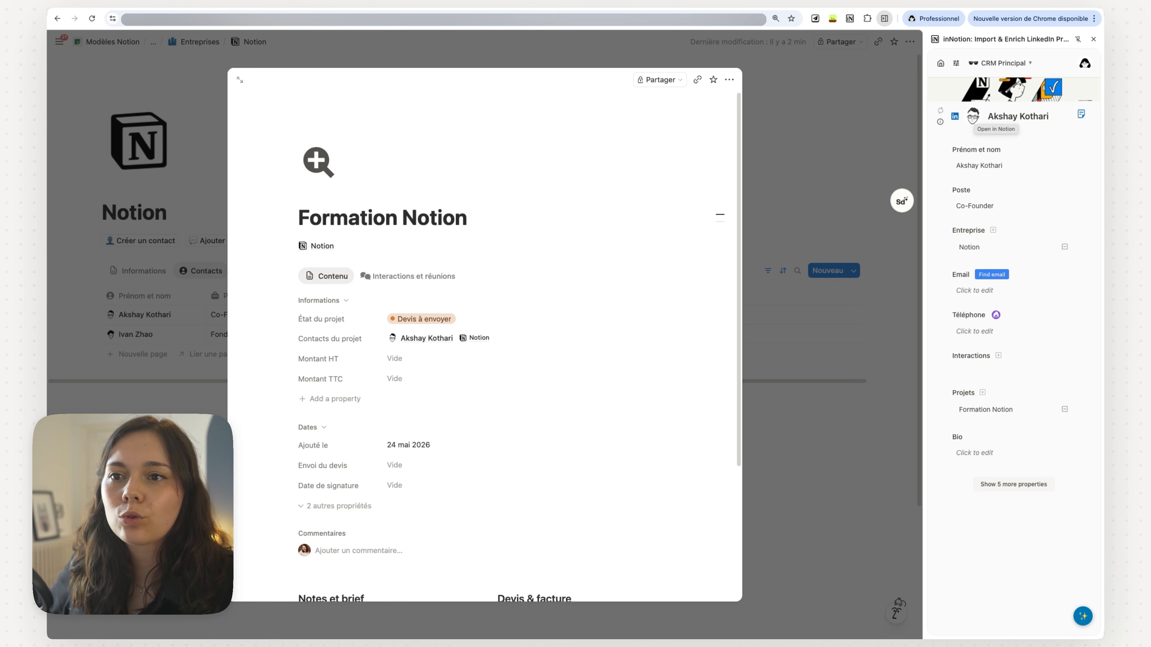
{"action": "left_click", "coordinate": [979, 415]}
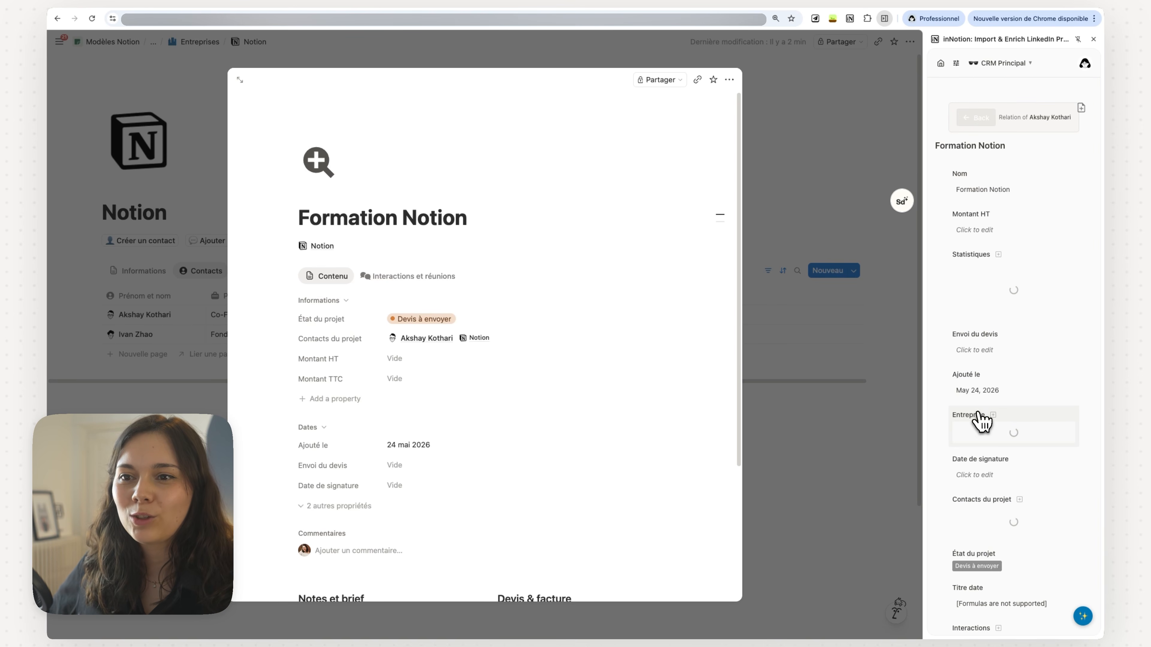
{"action": "left_click", "coordinate": [983, 119]}
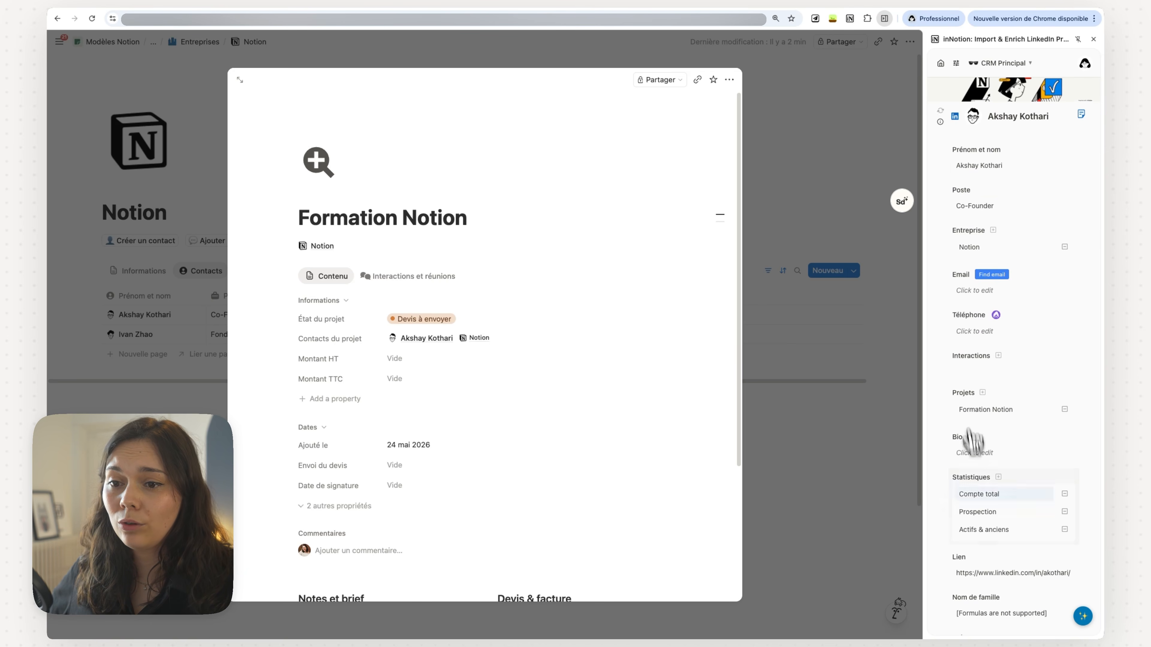
{"action": "left_click", "coordinate": [876, 361]}
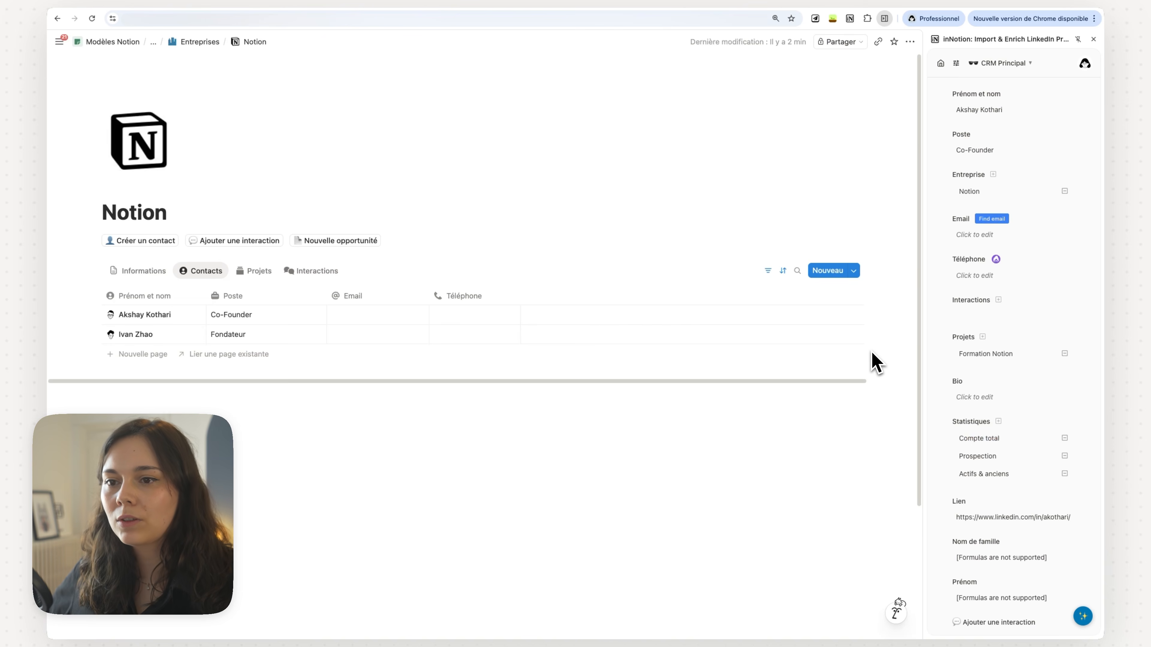
{"action": "left_click", "coordinate": [884, 18]}
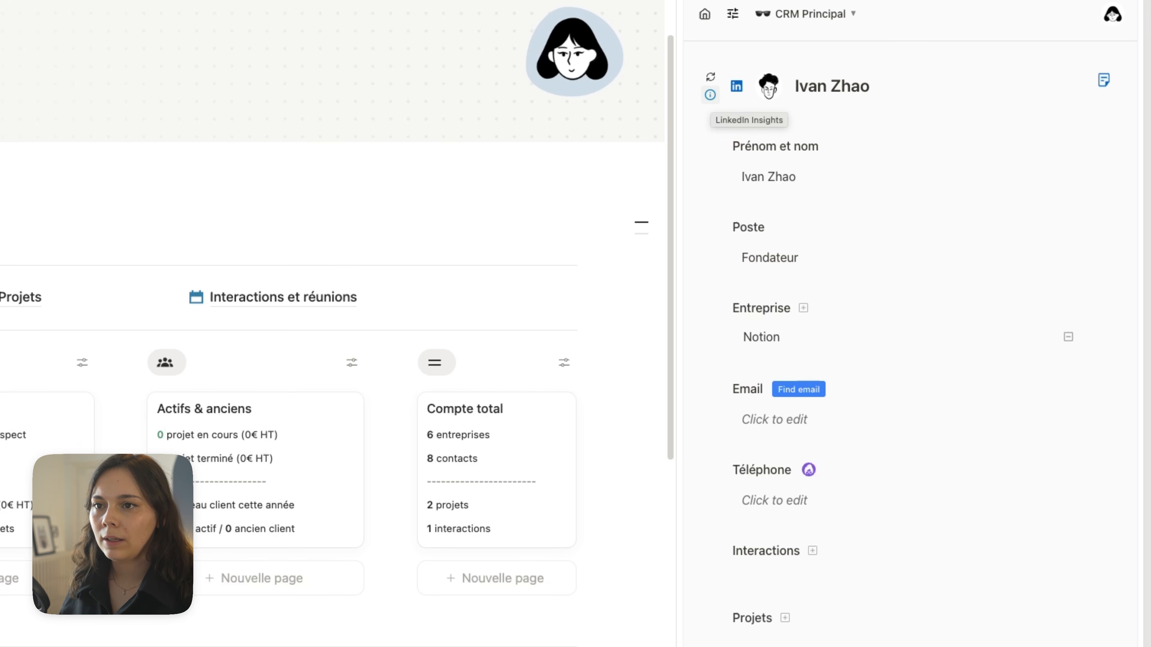
- Run a LinkedIn Insights analysis of the founder with only Company Growth Signals, Professional Reputation, and Content & Engagement Style selected
{"action": "left_click", "coordinate": [710, 94]}
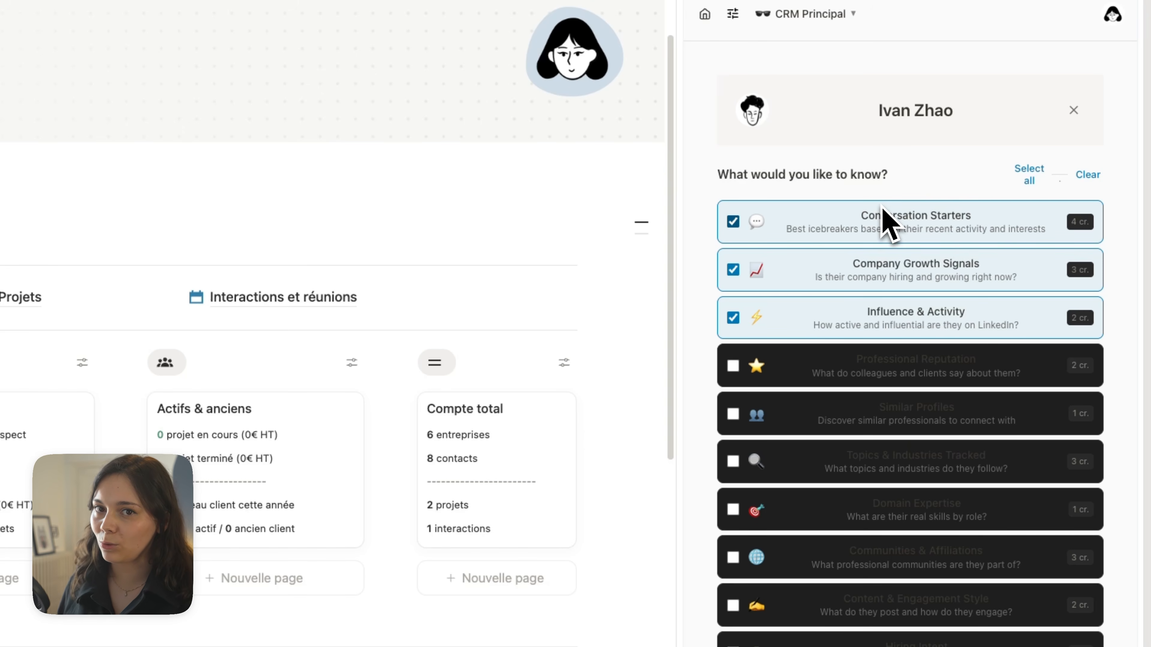
{"action": "left_click", "coordinate": [733, 222]}
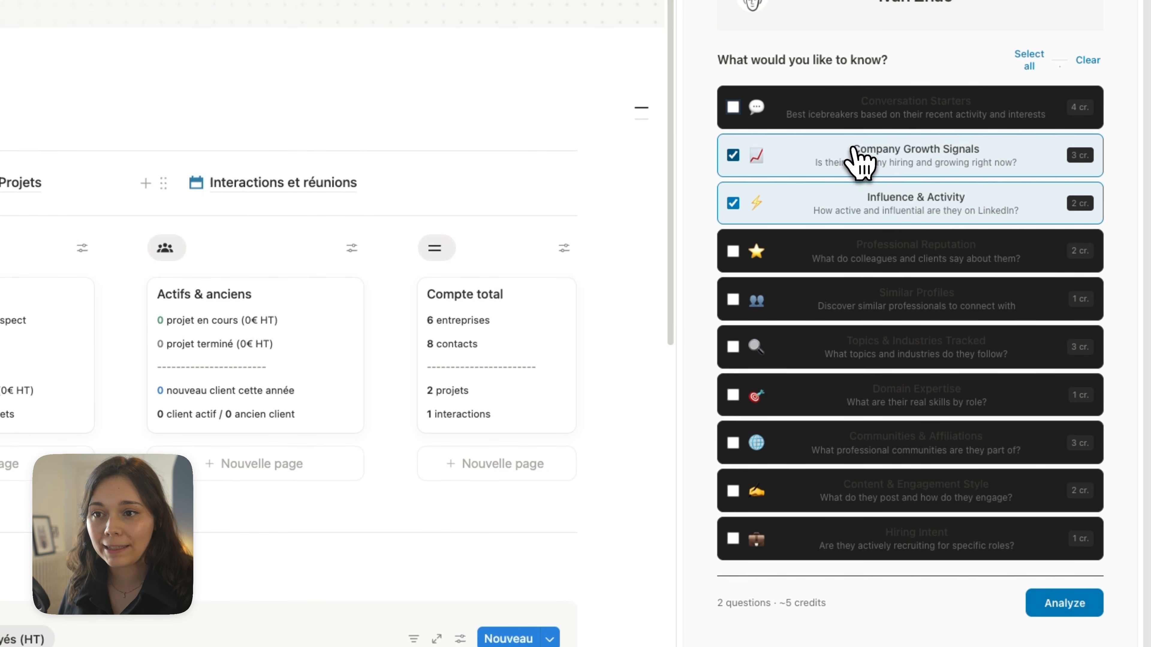
{"action": "left_click", "coordinate": [742, 211]}
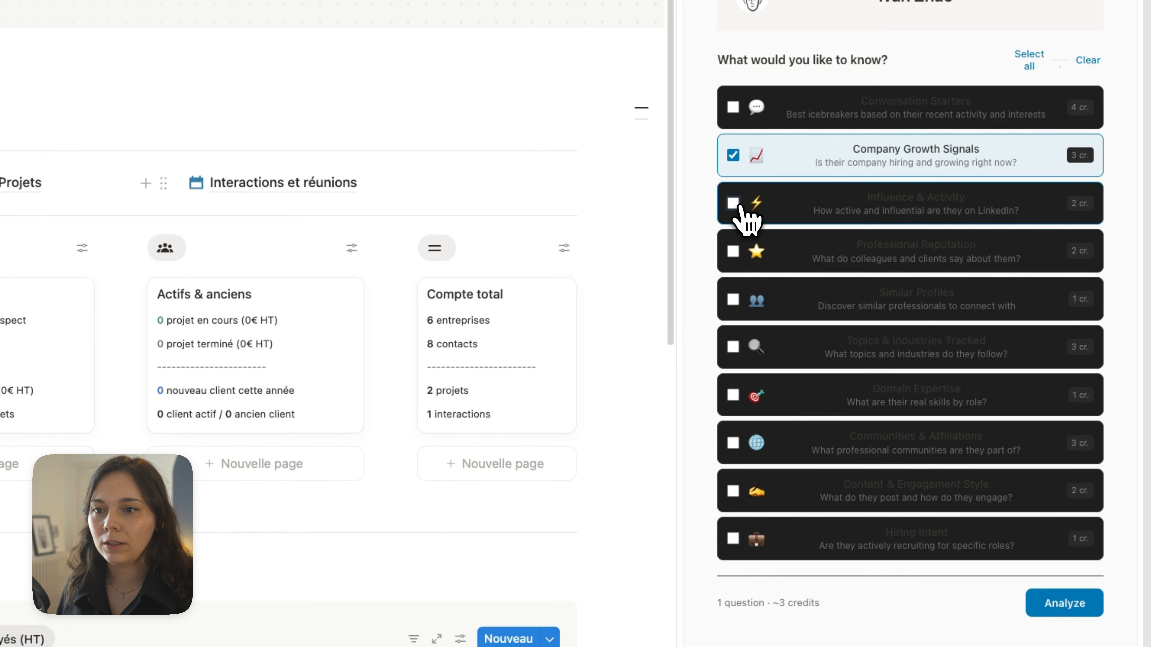
{"action": "left_click", "coordinate": [741, 261]}
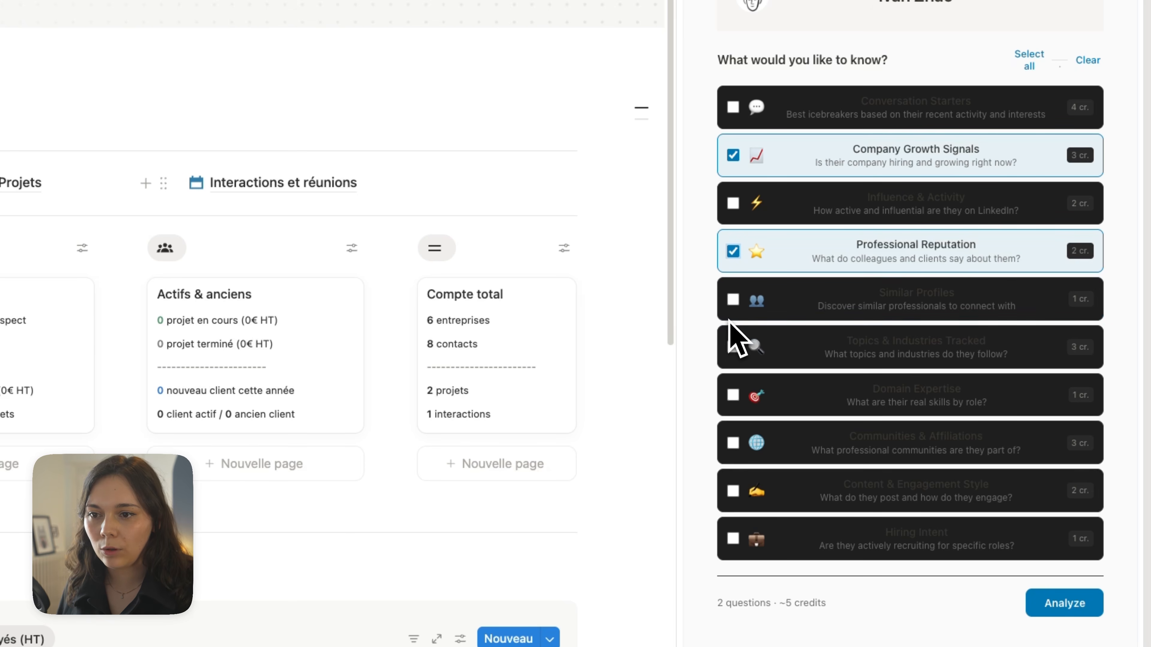
{"action": "left_click", "coordinate": [742, 492]}
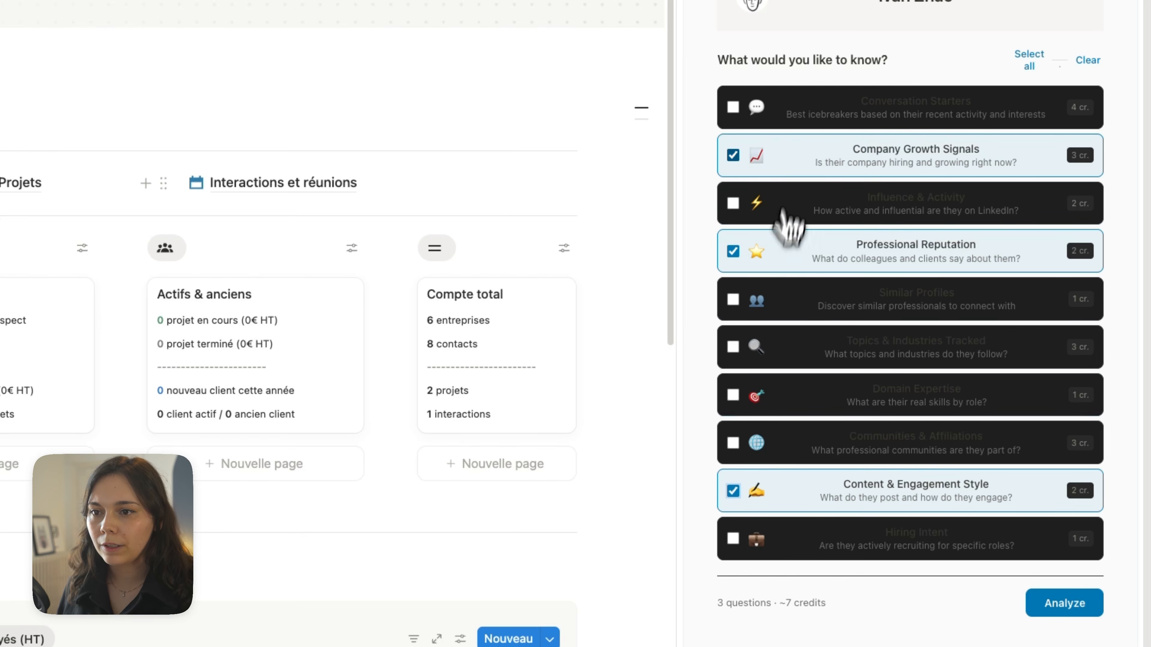
{"action": "scroll", "coordinate": [930, 534], "scroll_direction": "down", "scroll_amount": 3}
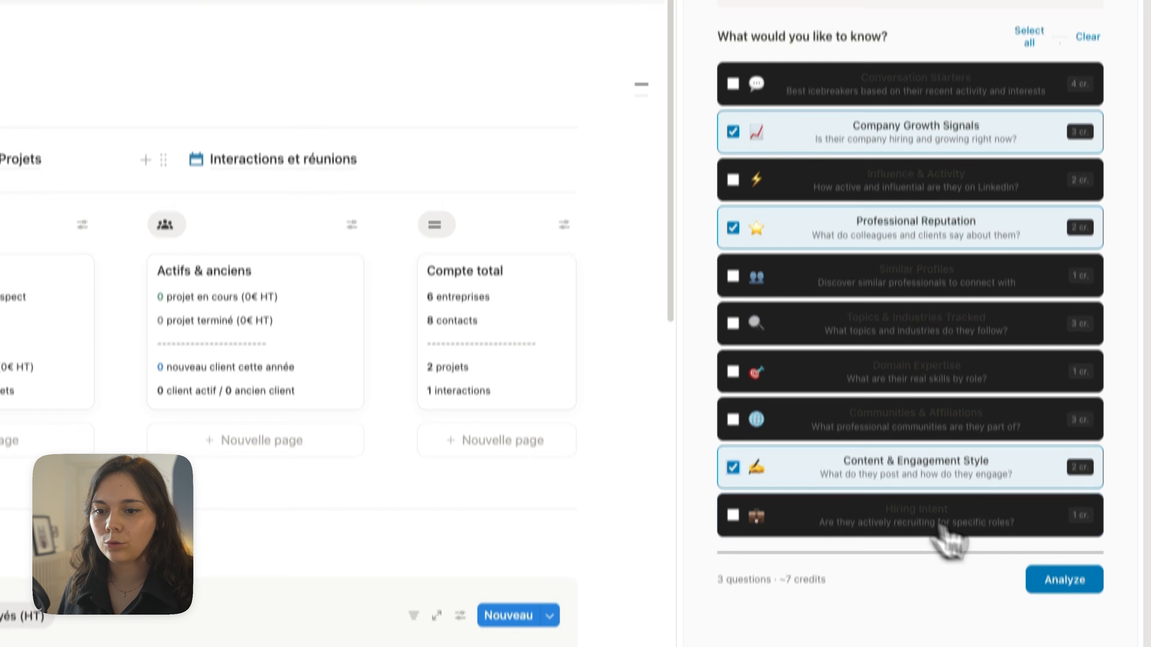
{"action": "left_click", "coordinate": [1062, 555]}
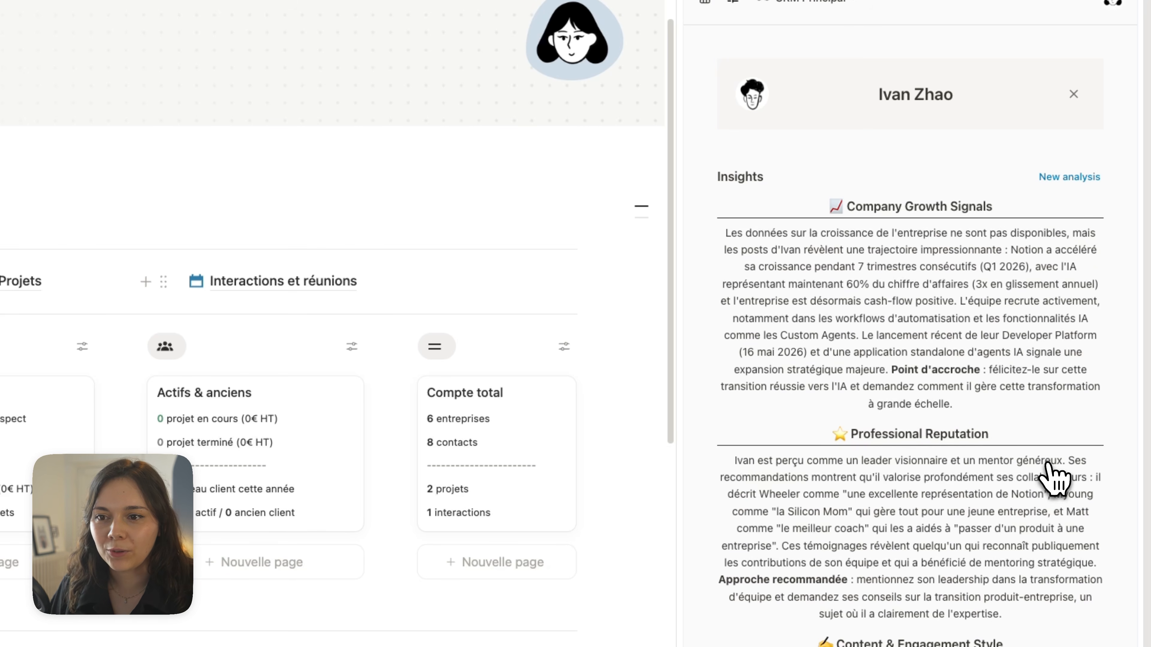
- Read through the founder's generated insights on company growth, professional reputation and content style
{"action": "scroll", "coordinate": [974, 488], "scroll_direction": "down", "scroll_amount": 2}
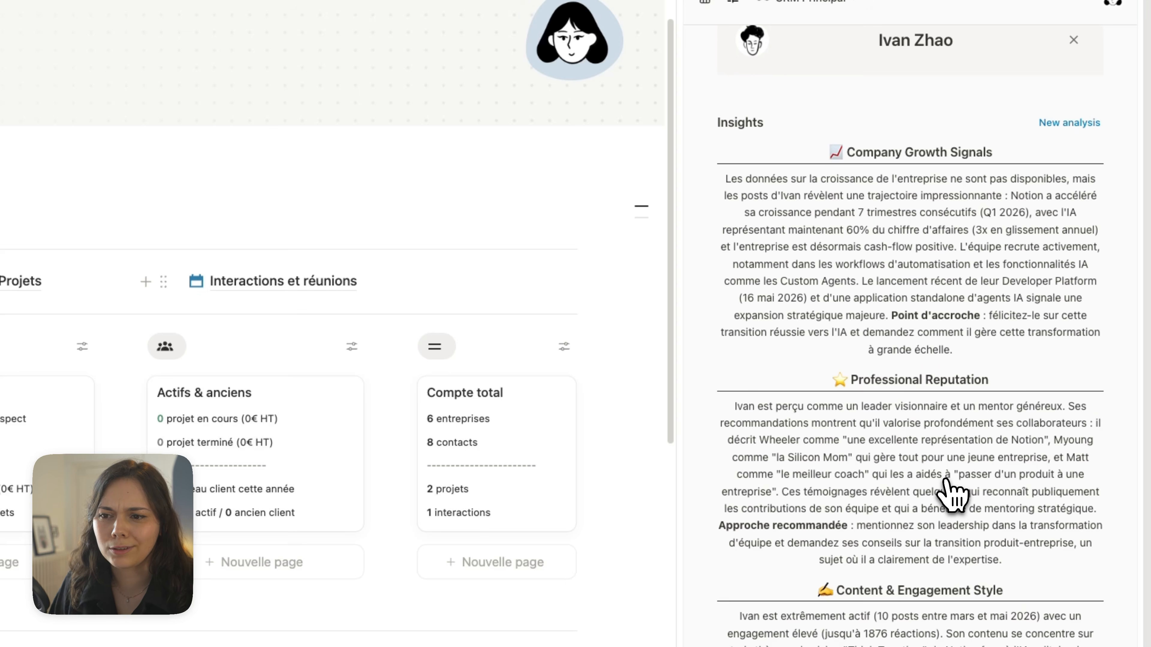
{"action": "scroll", "coordinate": [951, 495], "scroll_direction": "down", "scroll_amount": 2}
{"action": "scroll", "coordinate": [902, 429], "scroll_direction": "down", "scroll_amount": 2}
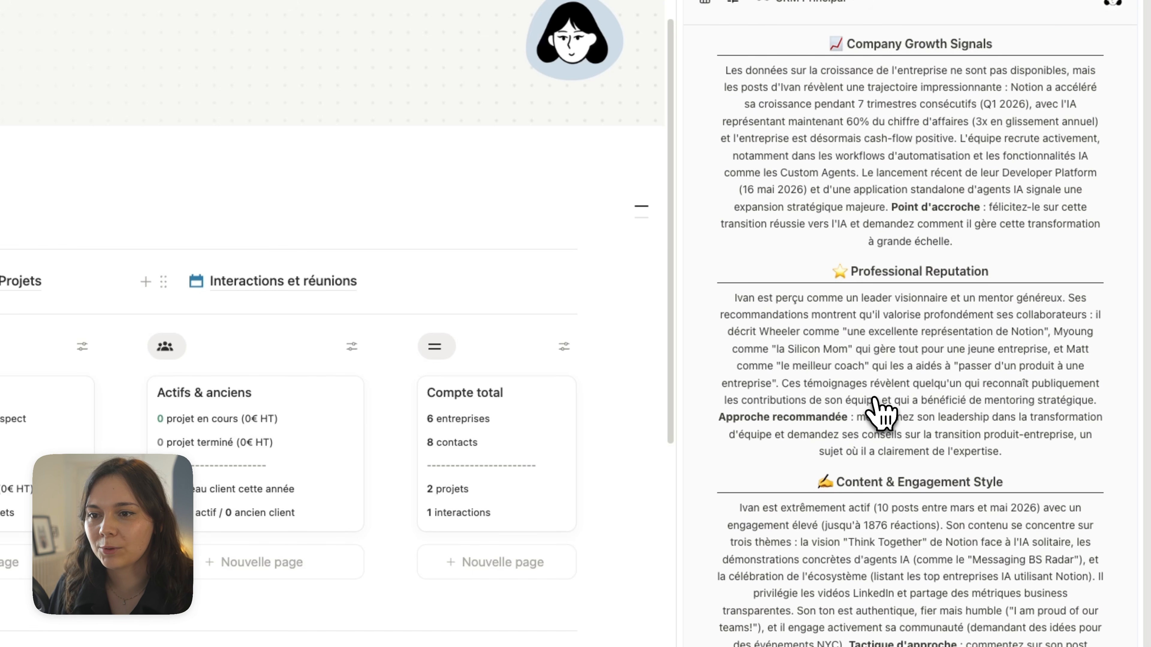
- Reread the generated insights from Company Growth Signals down to the Key Takeaway section
{"action": "scroll", "coordinate": [835, 496], "scroll_direction": "down", "scroll_amount": 5}
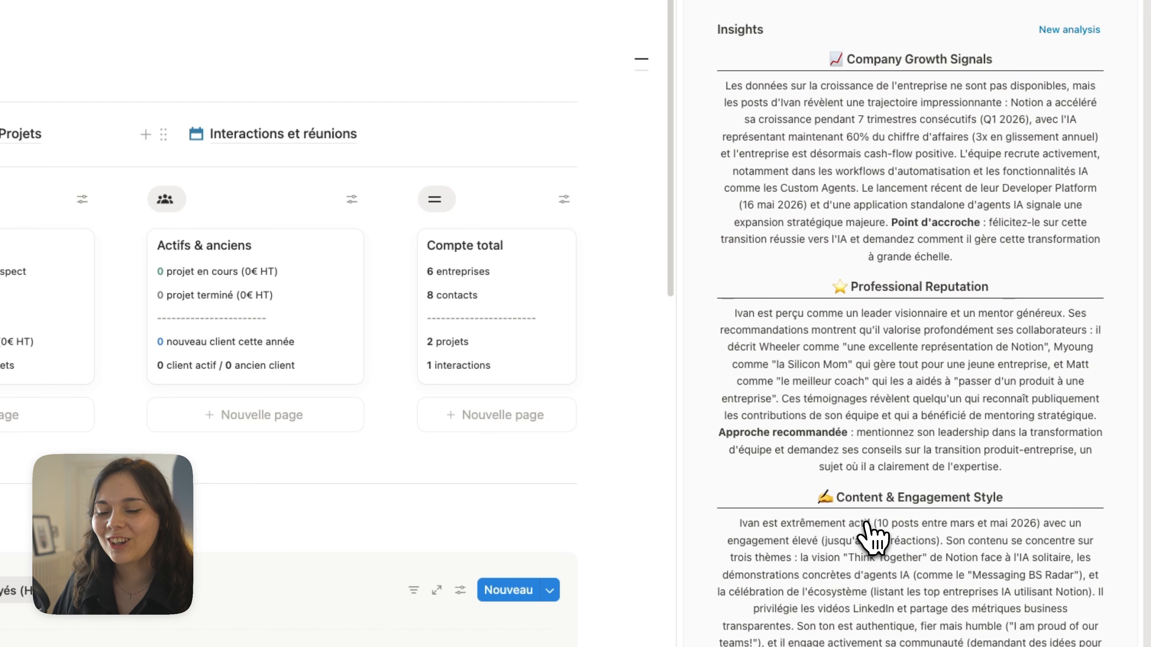
{"action": "scroll", "coordinate": [919, 218], "scroll_direction": "down", "scroll_amount": 3}
{"action": "scroll", "coordinate": [879, 178], "scroll_direction": "down", "scroll_amount": 2}
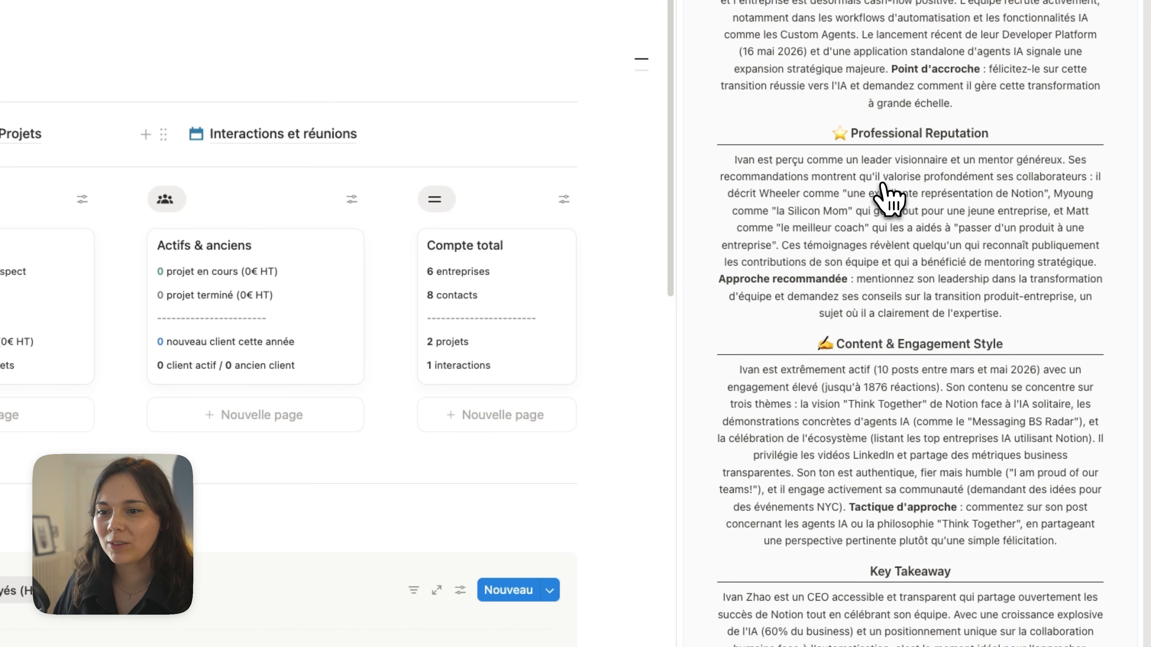
{"action": "scroll", "coordinate": [910, 317], "scroll_direction": "up", "scroll_amount": 5}
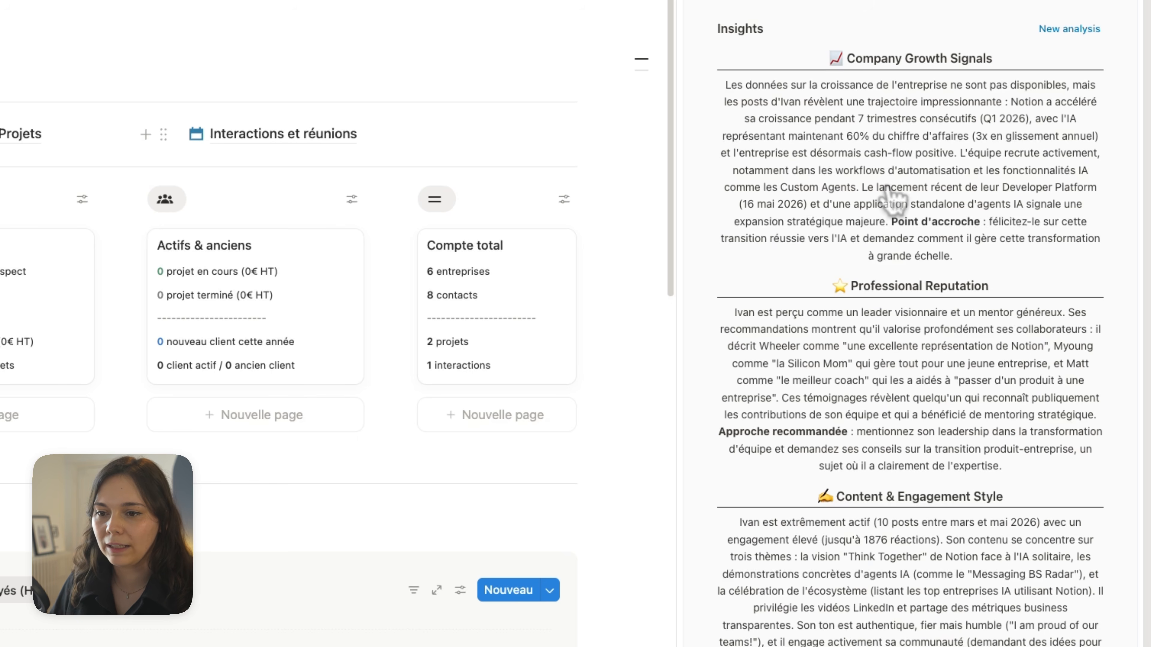
{"action": "scroll", "coordinate": [897, 199], "scroll_direction": "down", "scroll_amount": 1}
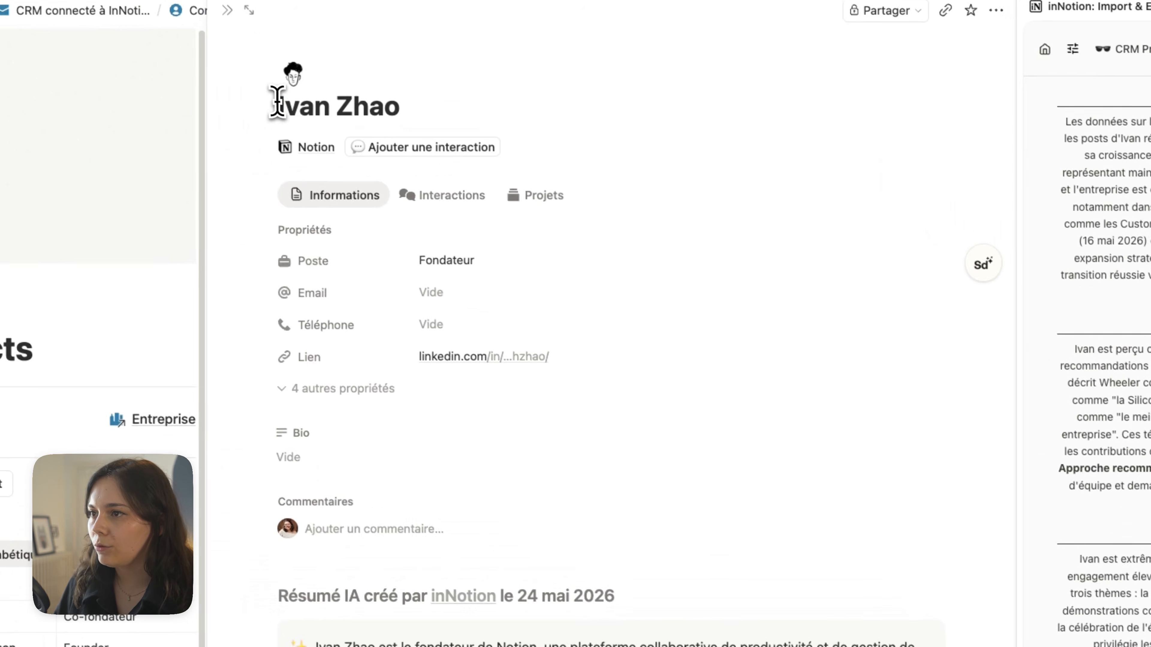
- Save the LinkedIn insights to the founder's Notion page and read the new insights block below the AI summary
{"action": "left_click_drag", "start_coordinate": [283, 111], "coordinate": [357, 106]}
{"action": "left_click", "coordinate": [357, 106]}
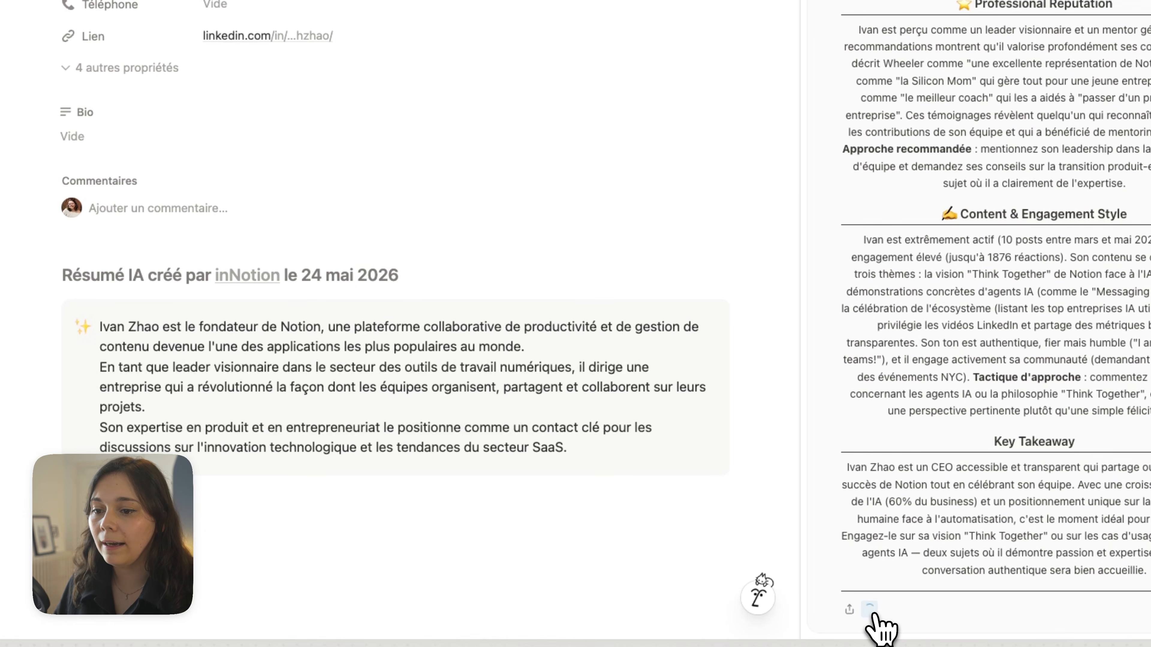
{"action": "left_click", "coordinate": [867, 610]}
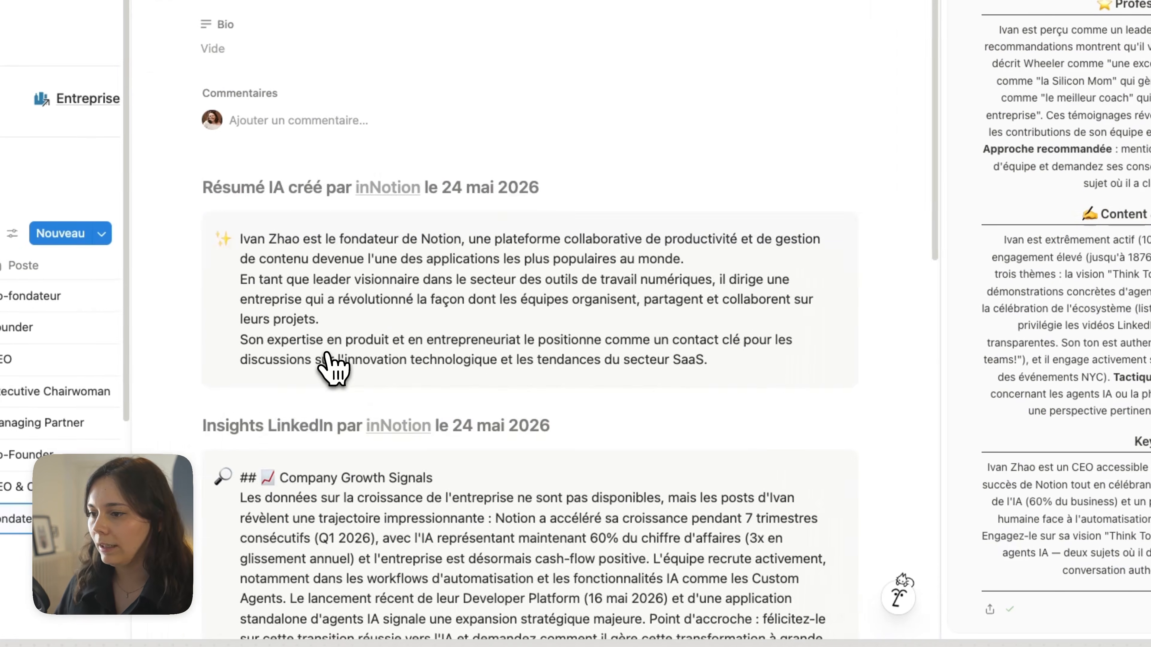
{"action": "scroll", "coordinate": [191, 363], "scroll_direction": "down", "scroll_amount": 5}
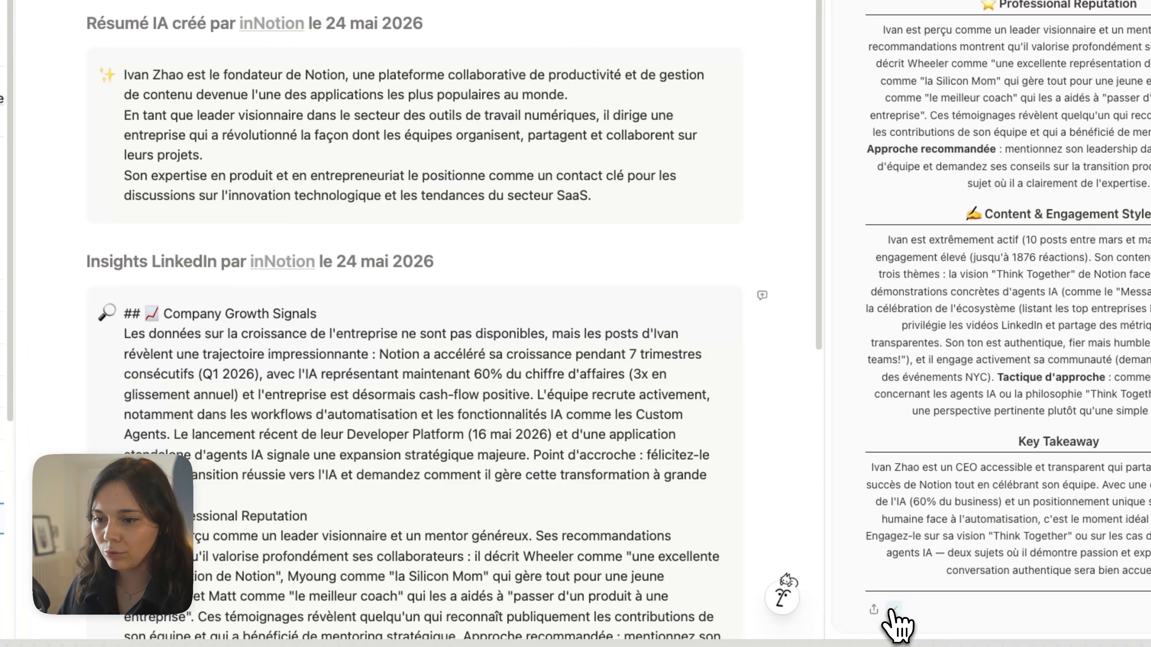
{"action": "scroll", "coordinate": [253, 258], "scroll_direction": "down", "scroll_amount": 7}
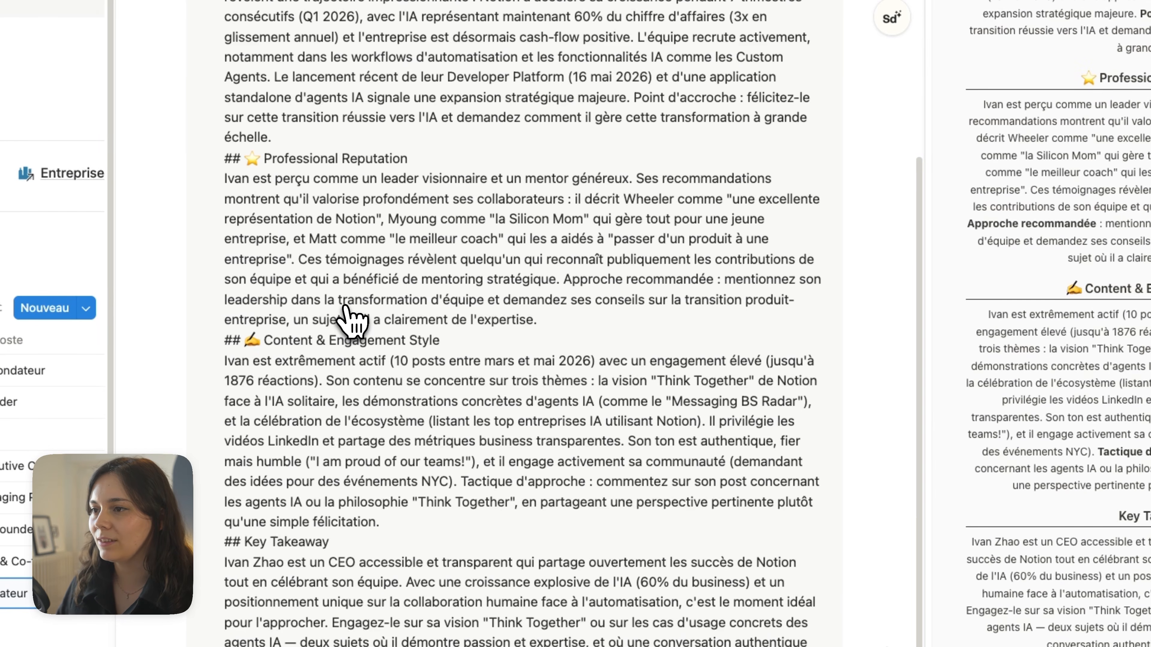
{"action": "scroll", "coordinate": [352, 319], "scroll_direction": "up", "scroll_amount": 10}
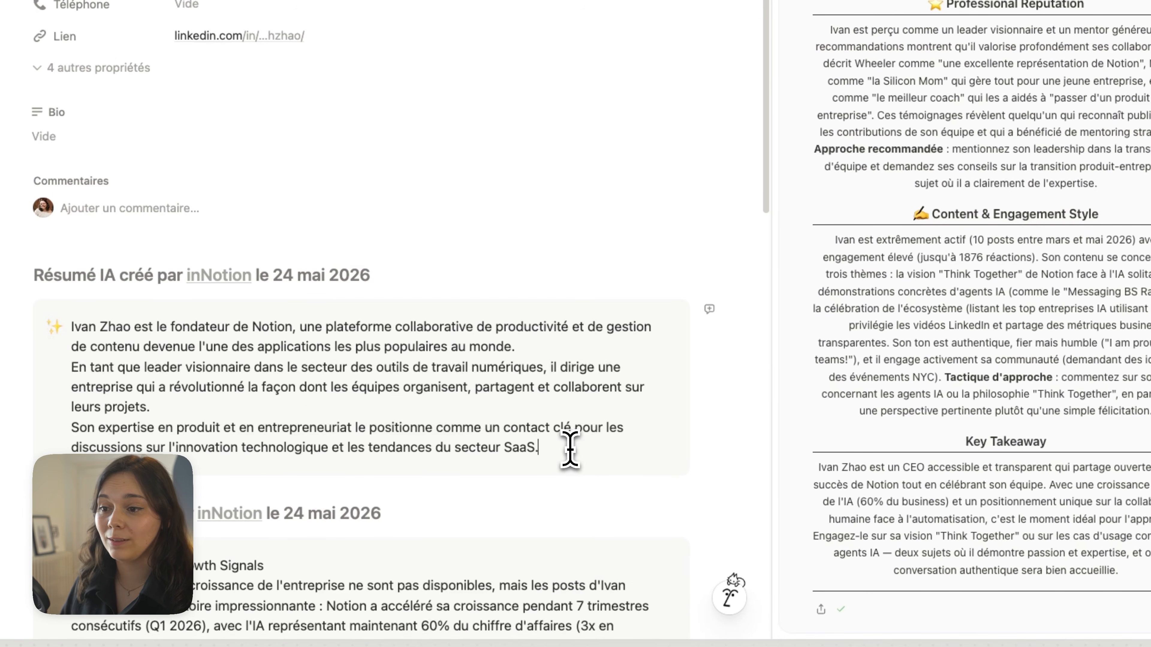
- Run the email search for the founder from their inNotion record to fill in the Email property
{"action": "left_click", "coordinate": [442, 265]}
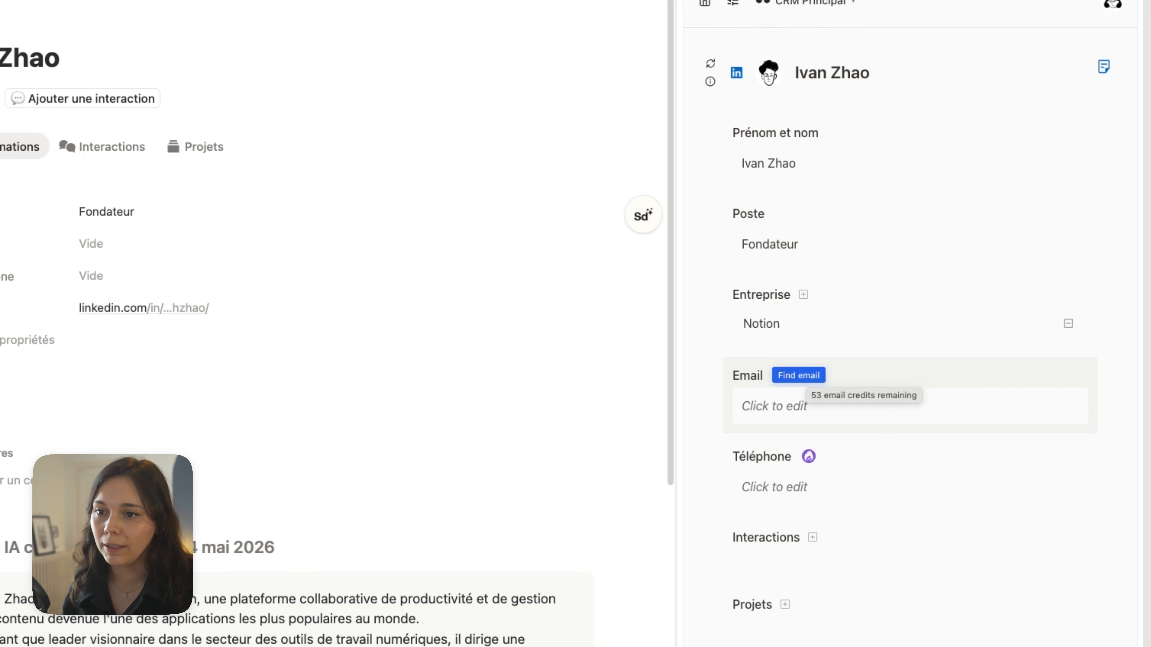
{"action": "left_click", "coordinate": [794, 378]}
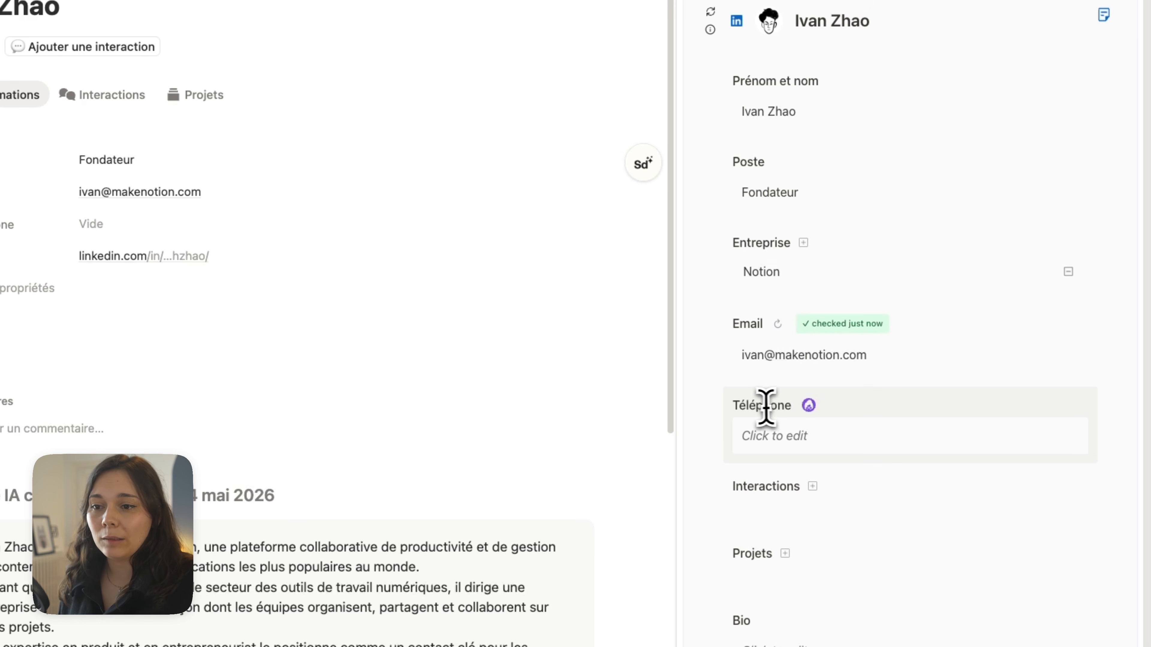
- Open the email/phone enrichment settings from the founder's Téléphone field and select Lusha as the provider
{"action": "left_click_drag", "start_coordinate": [732, 405], "coordinate": [780, 406]}
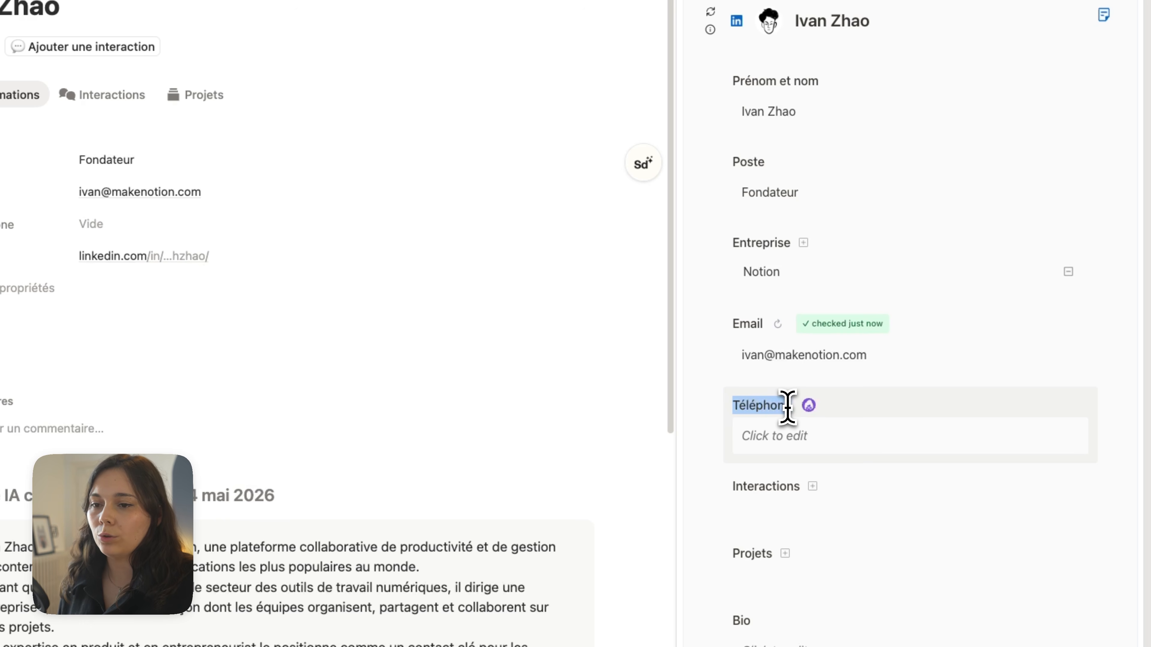
{"action": "left_click", "coordinate": [789, 407]}
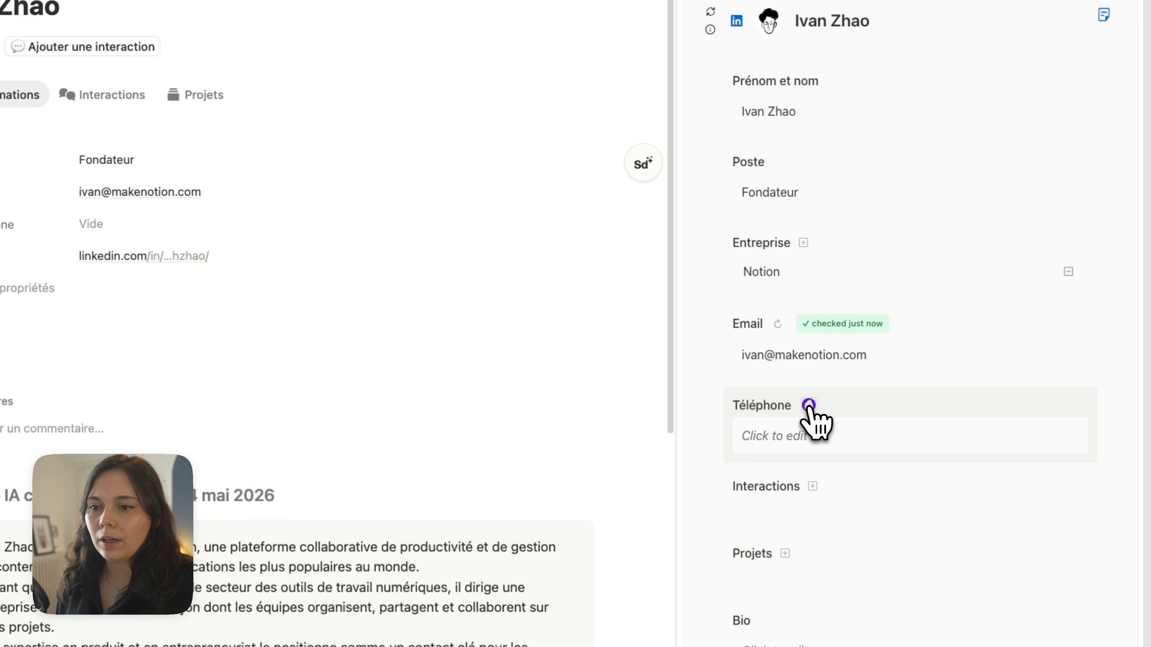
{"action": "mouse_move", "coordinate": [809, 406]}
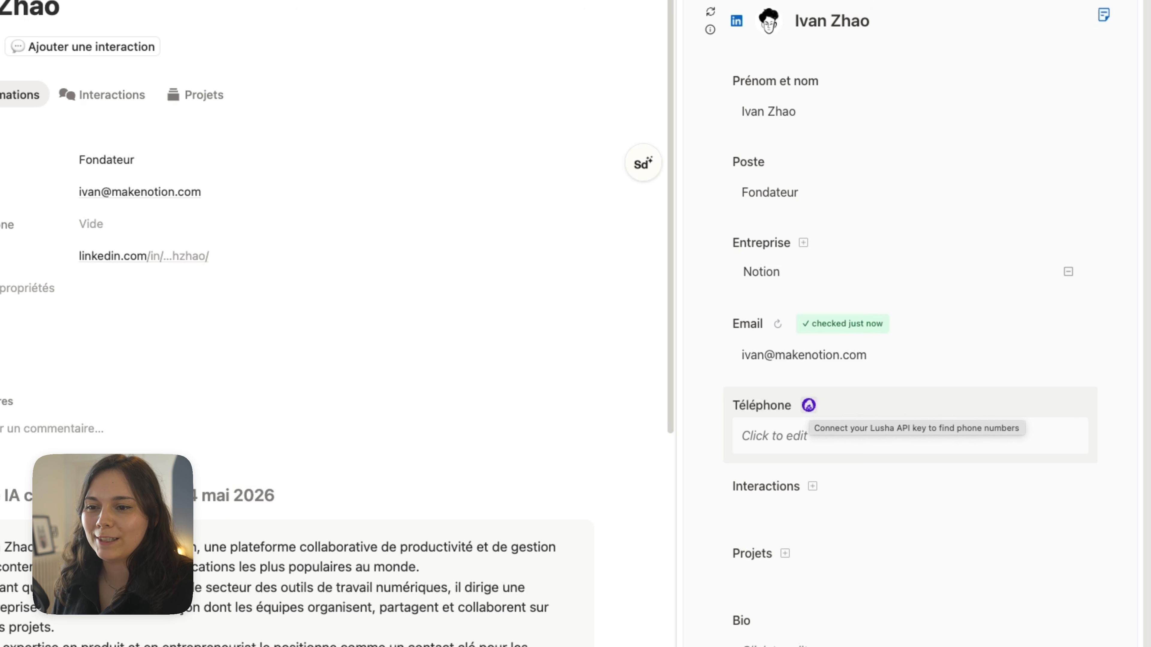
{"action": "left_click", "coordinate": [809, 406]}
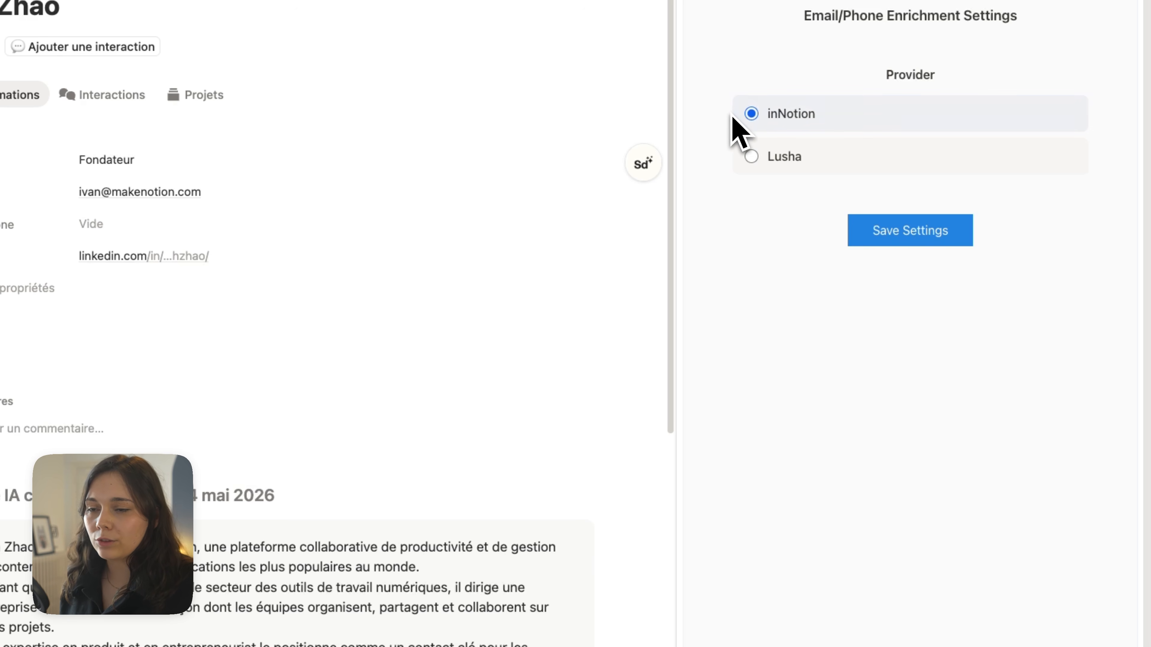
{"action": "left_click", "coordinate": [765, 163]}
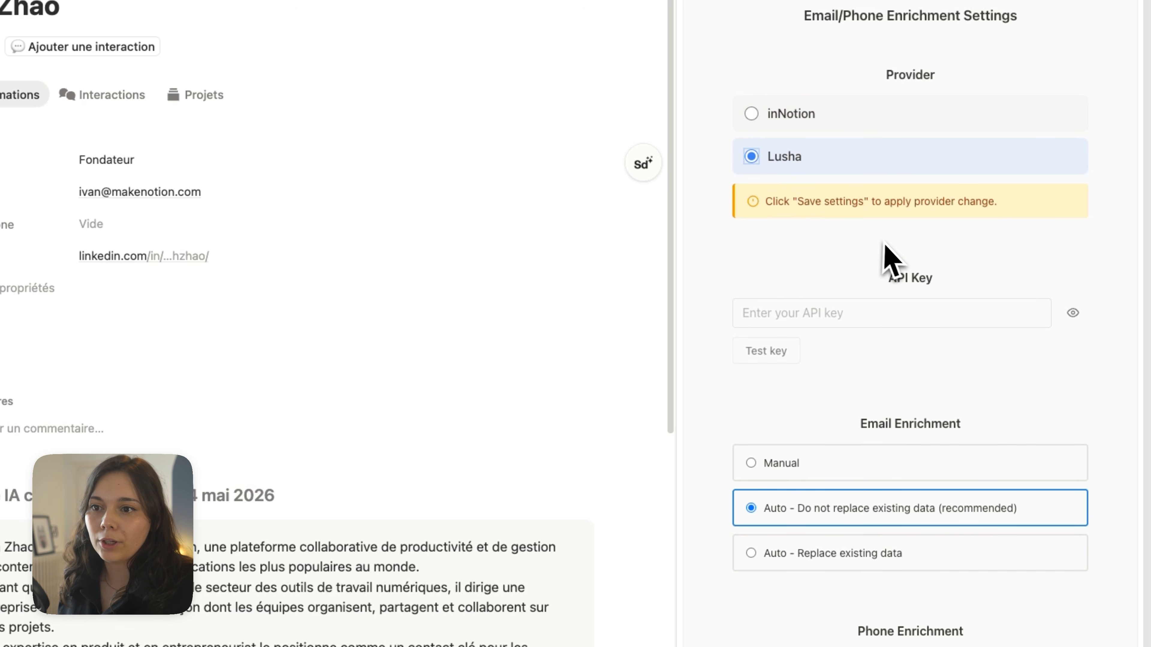
- Examine the Lusha API key field and the email and phone enrichment modes, without entering a key
{"action": "left_click_drag", "start_coordinate": [884, 278], "coordinate": [943, 280]}
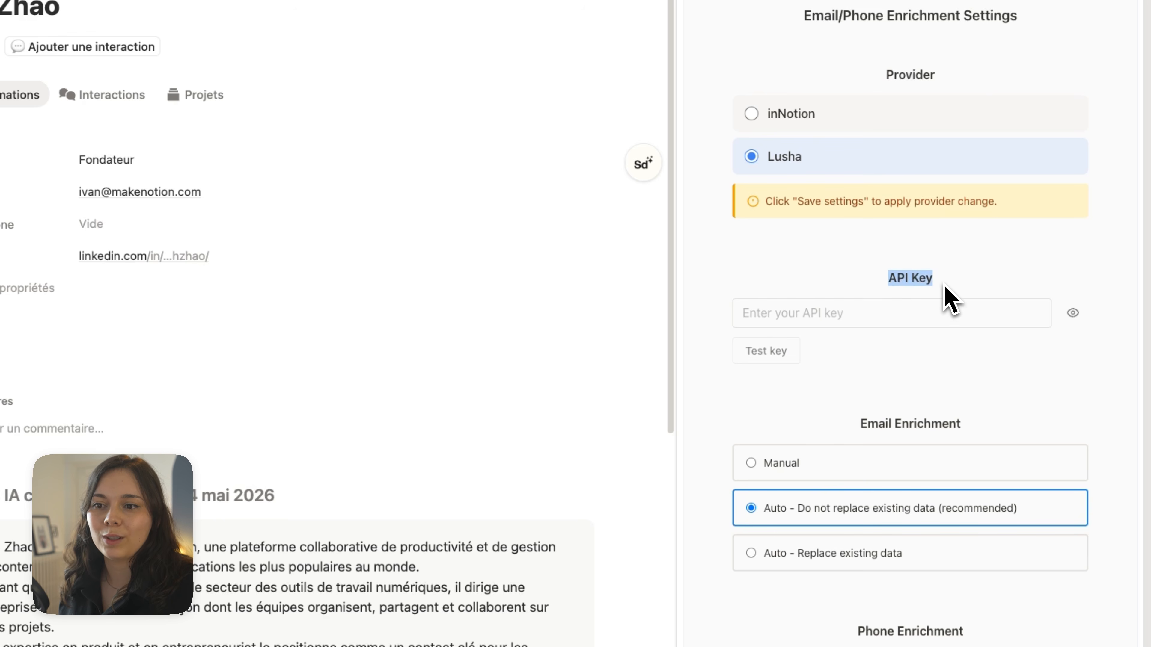
{"action": "left_click", "coordinate": [944, 284]}
{"action": "scroll", "coordinate": [815, 528], "scroll_direction": "down", "scroll_amount": 3}
{"action": "left_click_drag", "start_coordinate": [857, 537], "coordinate": [967, 536]}
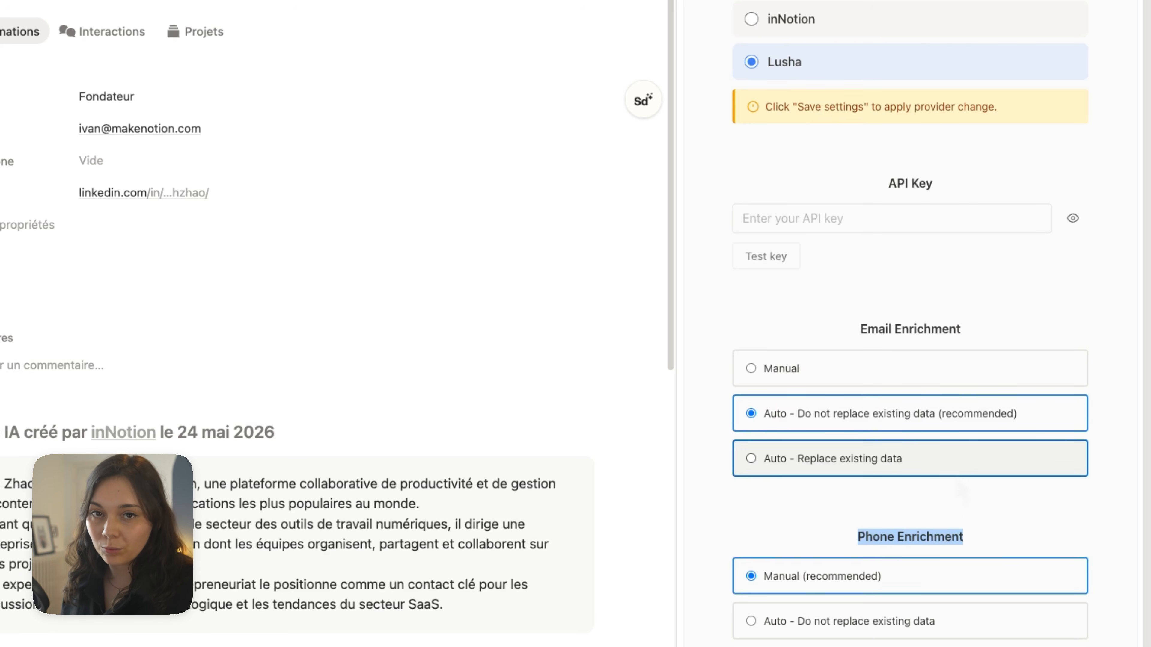
{"action": "left_click", "coordinate": [930, 301]}
{"action": "scroll", "coordinate": [924, 290], "scroll_direction": "up", "scroll_amount": 2}
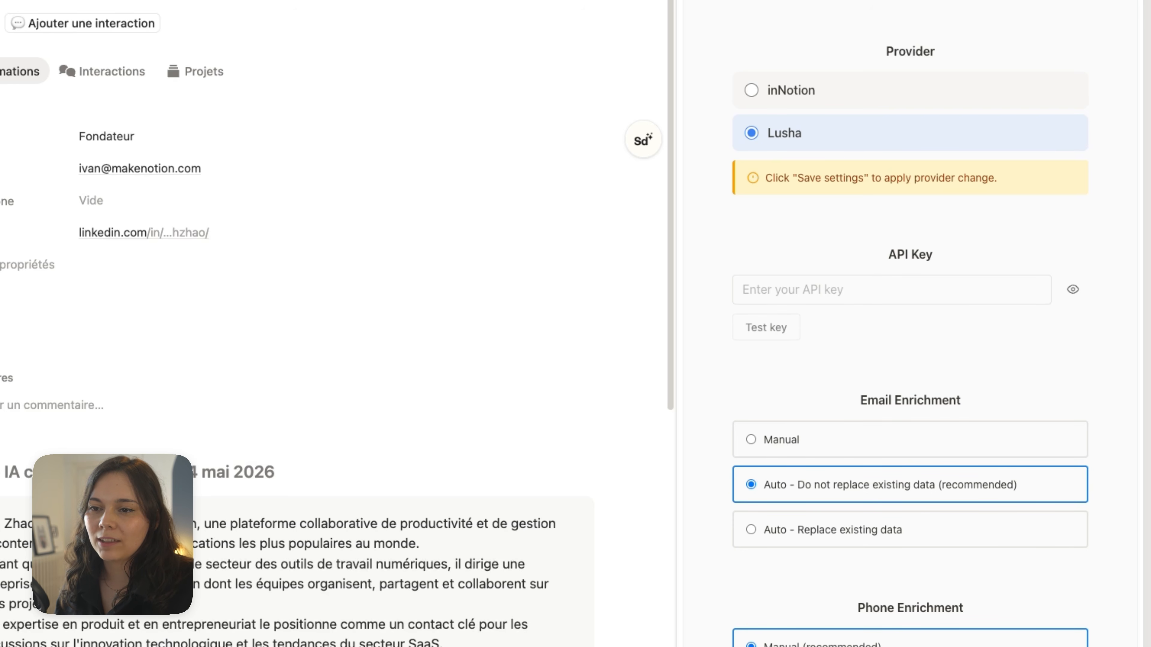
{"action": "left_click_drag", "start_coordinate": [889, 255], "coordinate": [931, 250]}
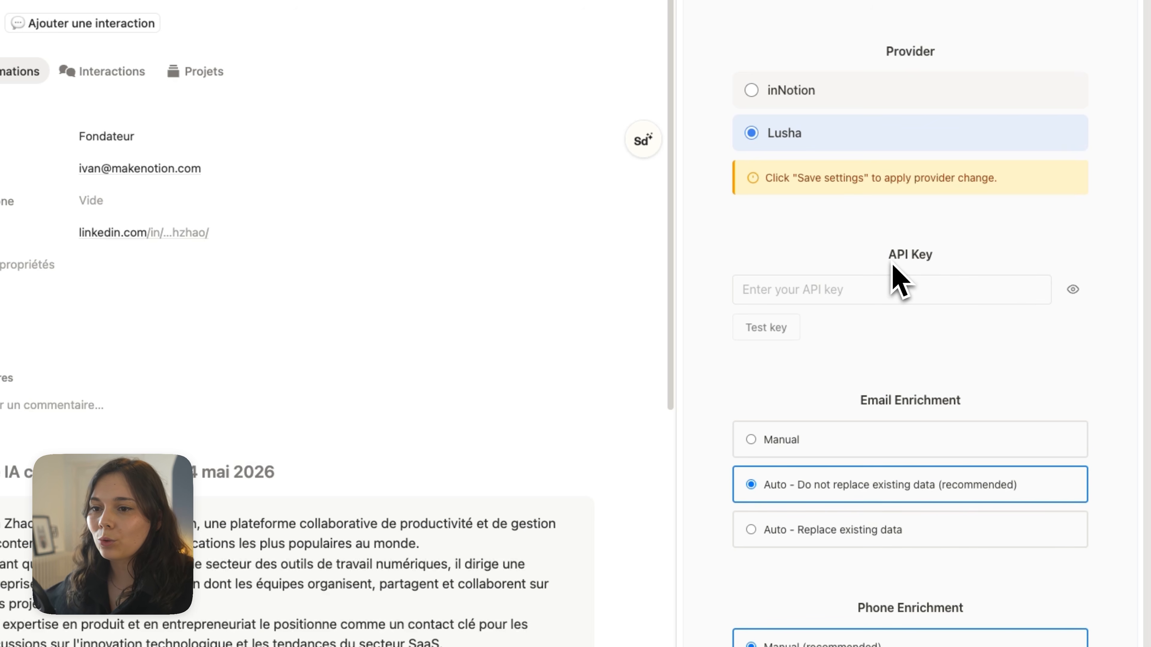
{"action": "left_click", "coordinate": [811, 294]}
{"action": "left_click", "coordinate": [833, 353]}
{"action": "scroll", "coordinate": [836, 370], "scroll_direction": "down", "scroll_amount": 4}
{"action": "scroll", "coordinate": [836, 374], "scroll_direction": "down", "scroll_amount": 2}
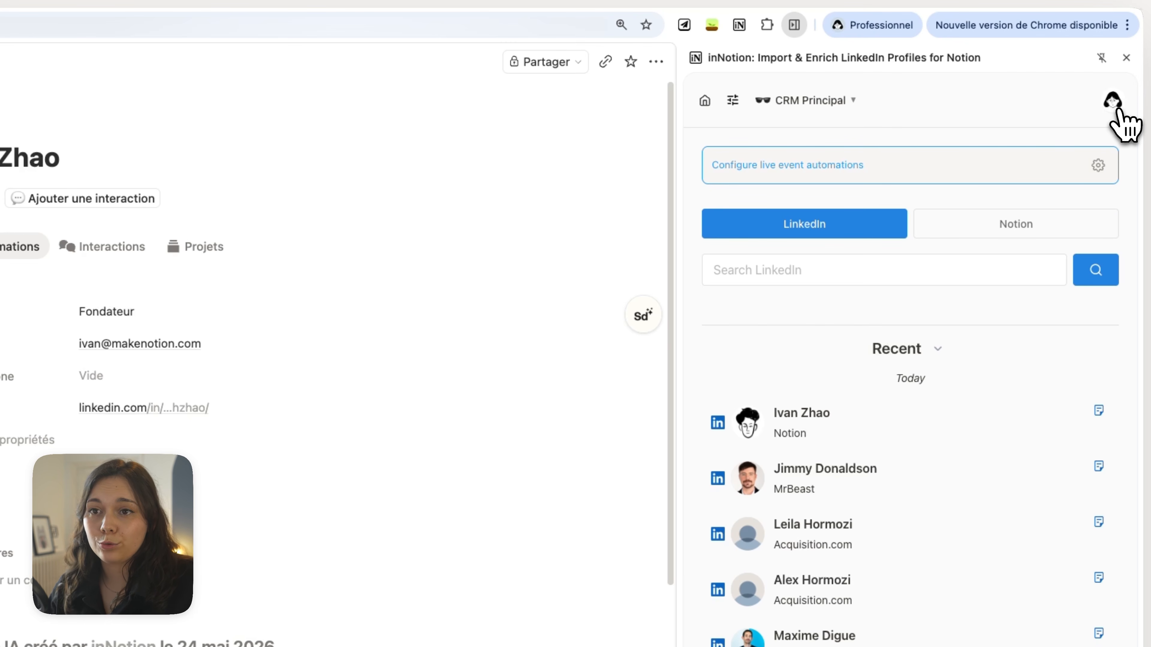
- Open inNotion's Auto-update settings and check the available age intervals for updating profiles
{"action": "left_click", "coordinate": [1113, 101]}
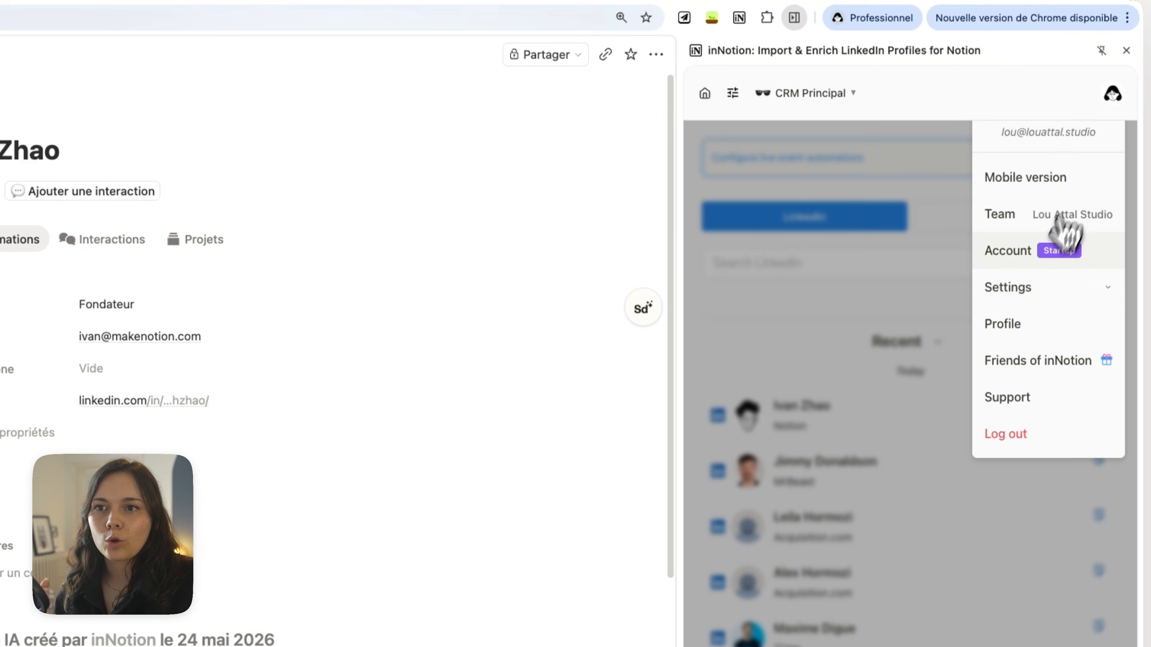
{"action": "left_click", "coordinate": [1038, 295]}
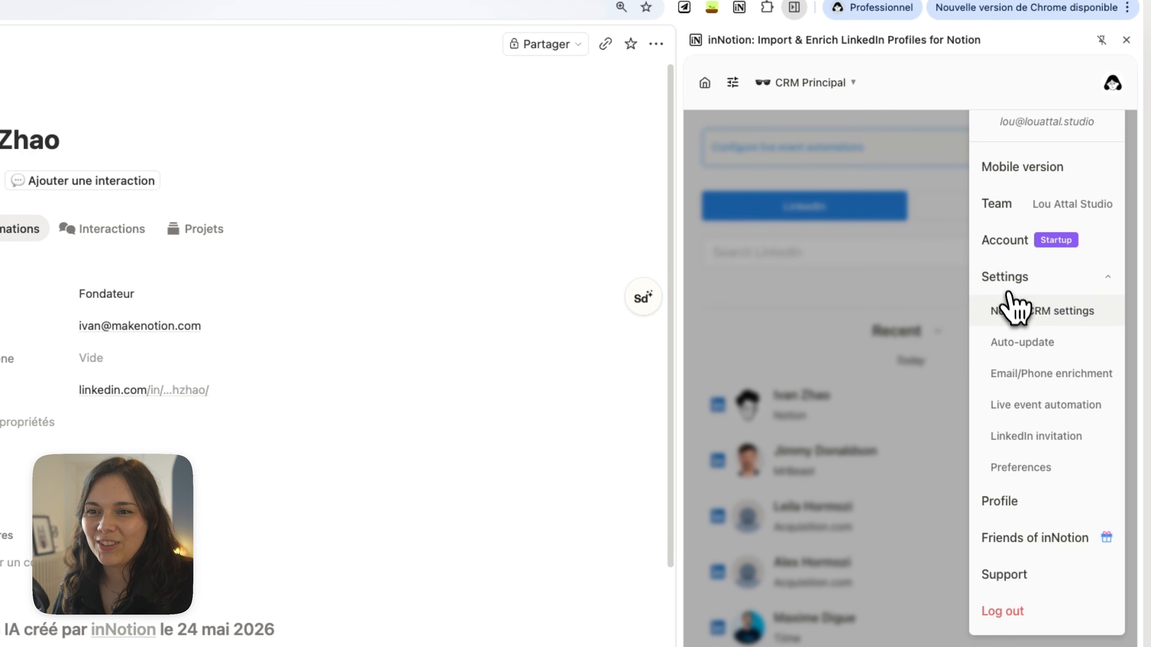
{"action": "left_click", "coordinate": [1063, 346]}
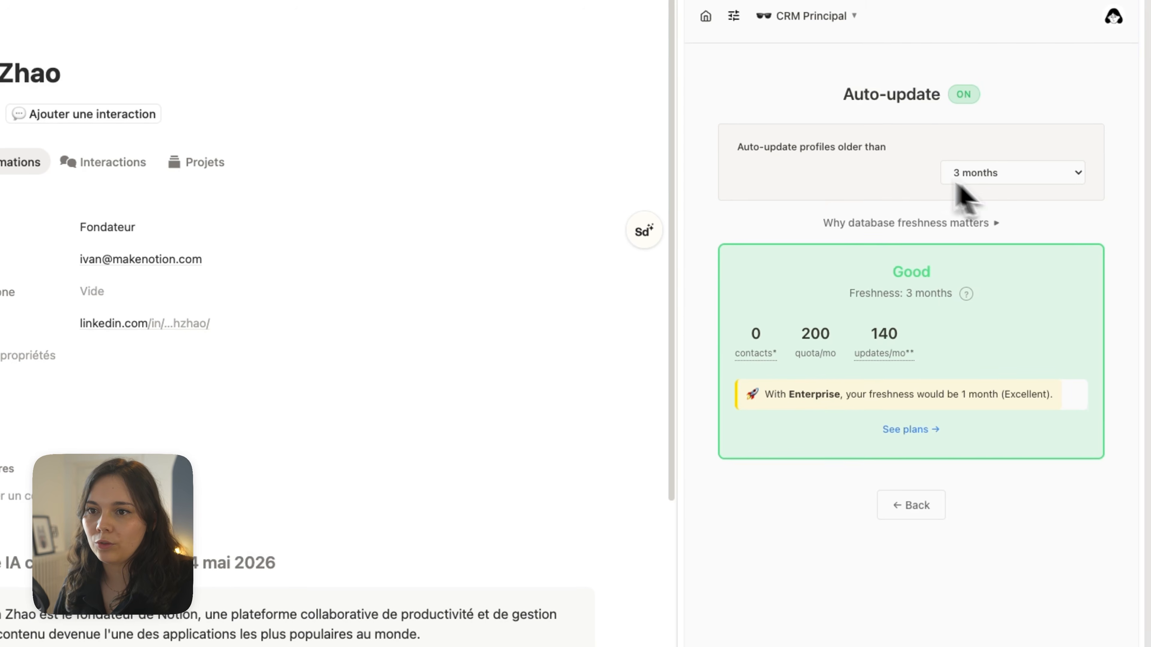
{"action": "mouse_move", "coordinate": [962, 97]}
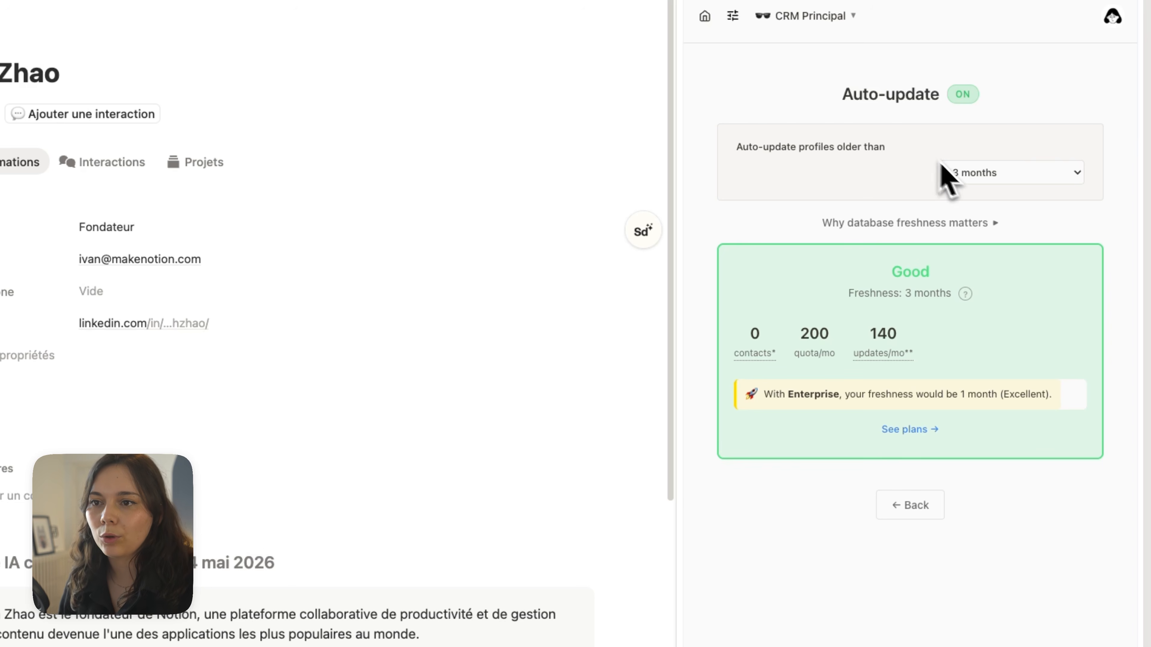
{"action": "left_click", "coordinate": [957, 174]}
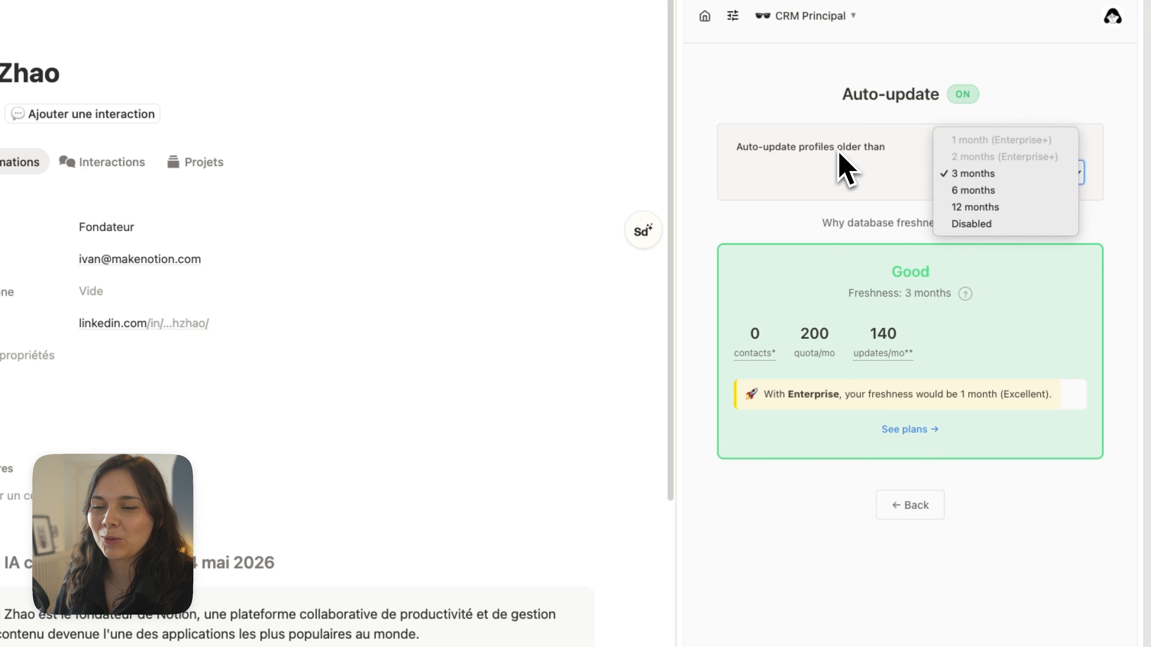
{"action": "left_click", "coordinate": [866, 167]}
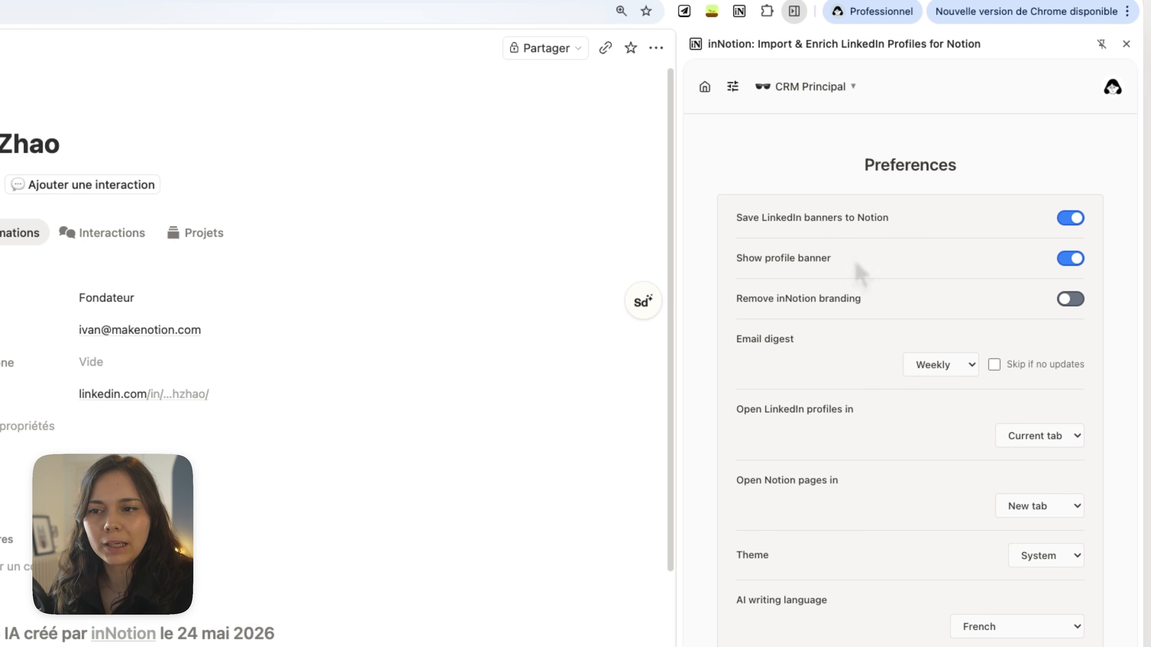
- In the inNotion Preferences, set the email digest to Monthly and enable "Skip if no updates"
{"action": "left_click_drag", "start_coordinate": [737, 338], "coordinate": [746, 340]}
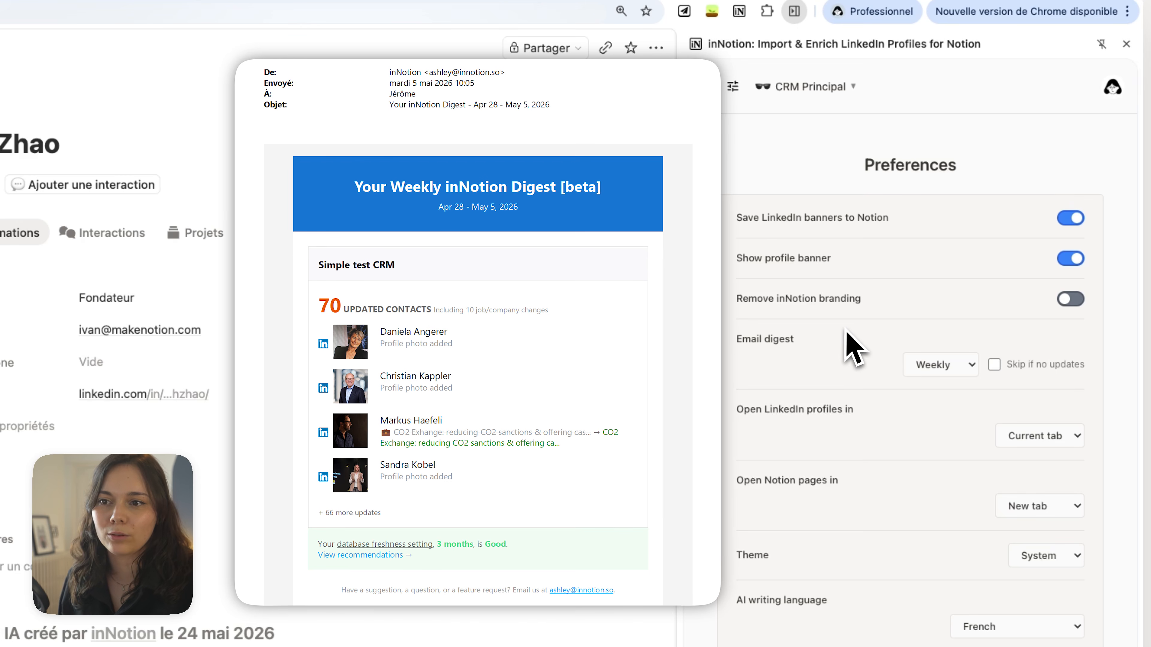
{"action": "left_click", "coordinate": [933, 366]}
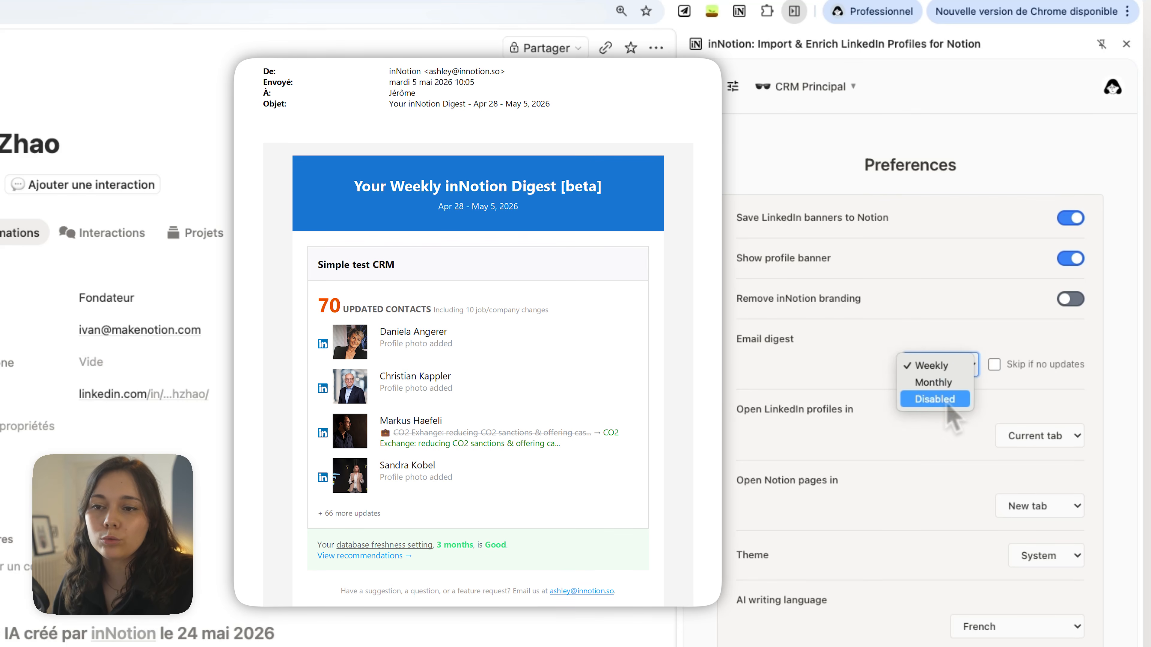
{"action": "left_click", "coordinate": [946, 383]}
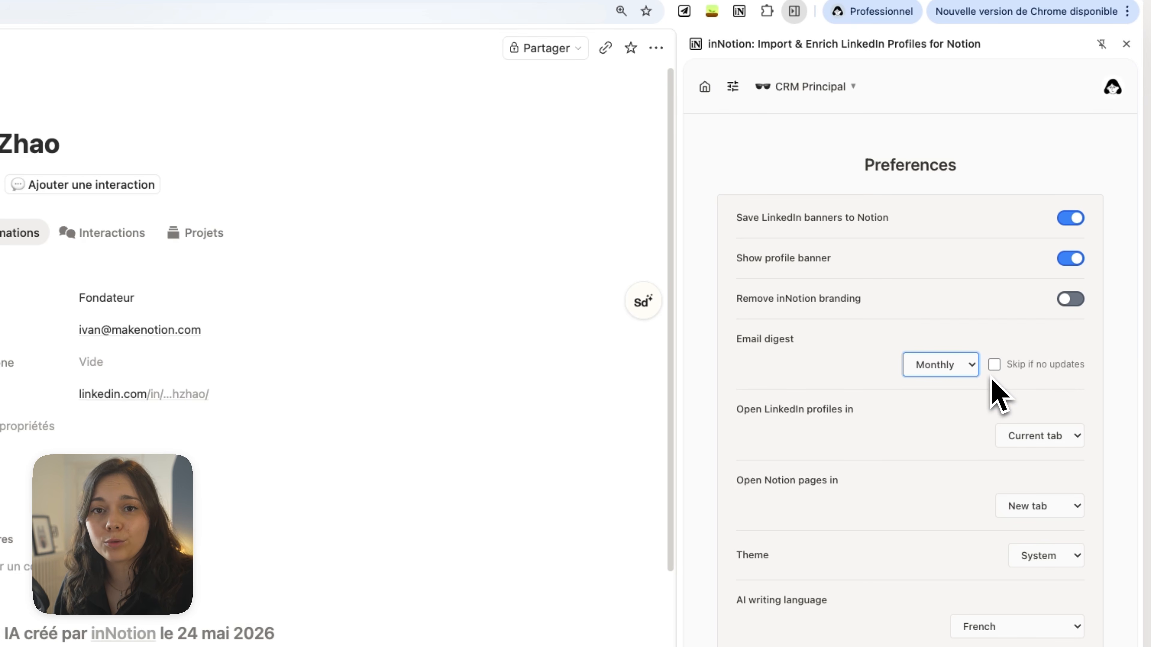
{"action": "left_click", "coordinate": [995, 366]}
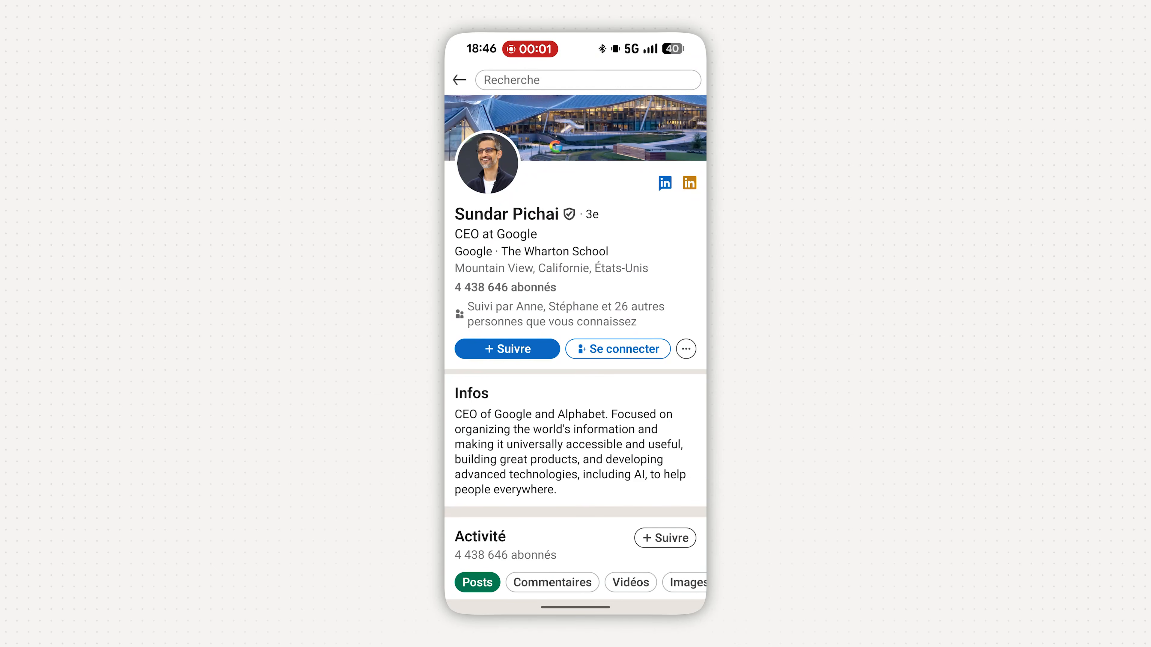
- Open the additional actions on the Google CEO's mobile LinkedIn profile and choose one of them
{"action": "left_click", "coordinate": [686, 349]}
{"action": "left_click", "coordinate": [493, 463]}
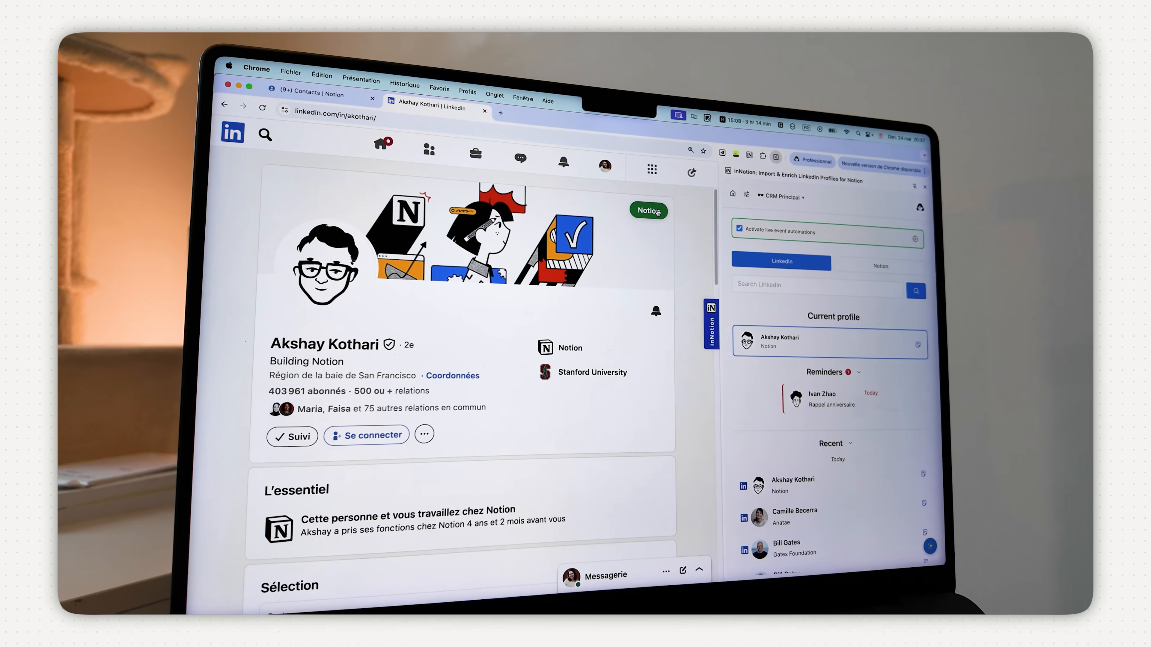
- Open the Notion co-founder's inNotion record beside the LinkedIn profile and review its fields
{"action": "left_click", "coordinate": [656, 211]}
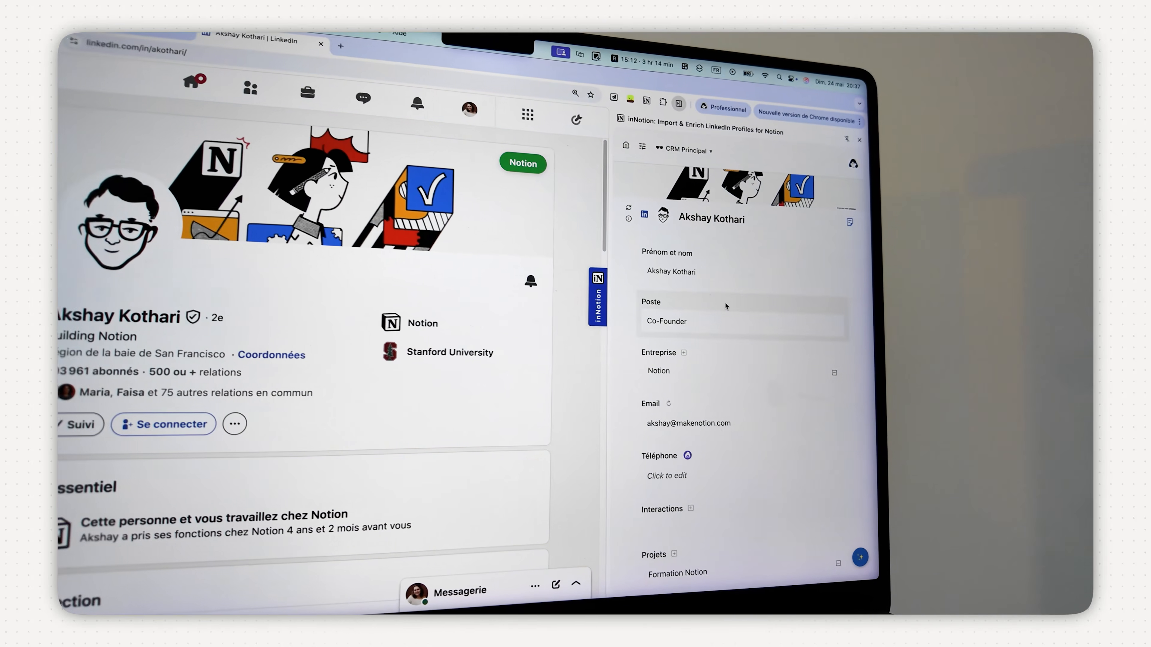
{"action": "scroll", "coordinate": [747, 312], "scroll_direction": "down", "scroll_amount": 3}
{"action": "scroll", "coordinate": [676, 302], "scroll_direction": "down", "scroll_amount": 2}
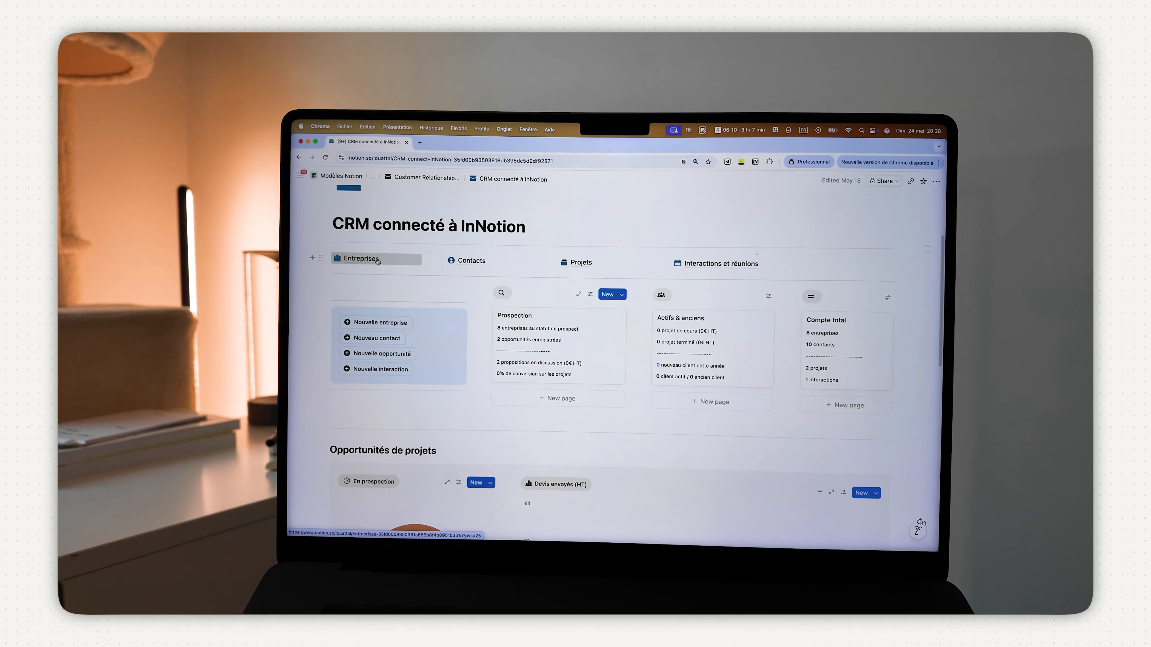
- Go to the Entreprises database from the CRM home page and open the Notion company page with its contacts
{"action": "left_click", "coordinate": [377, 262]}
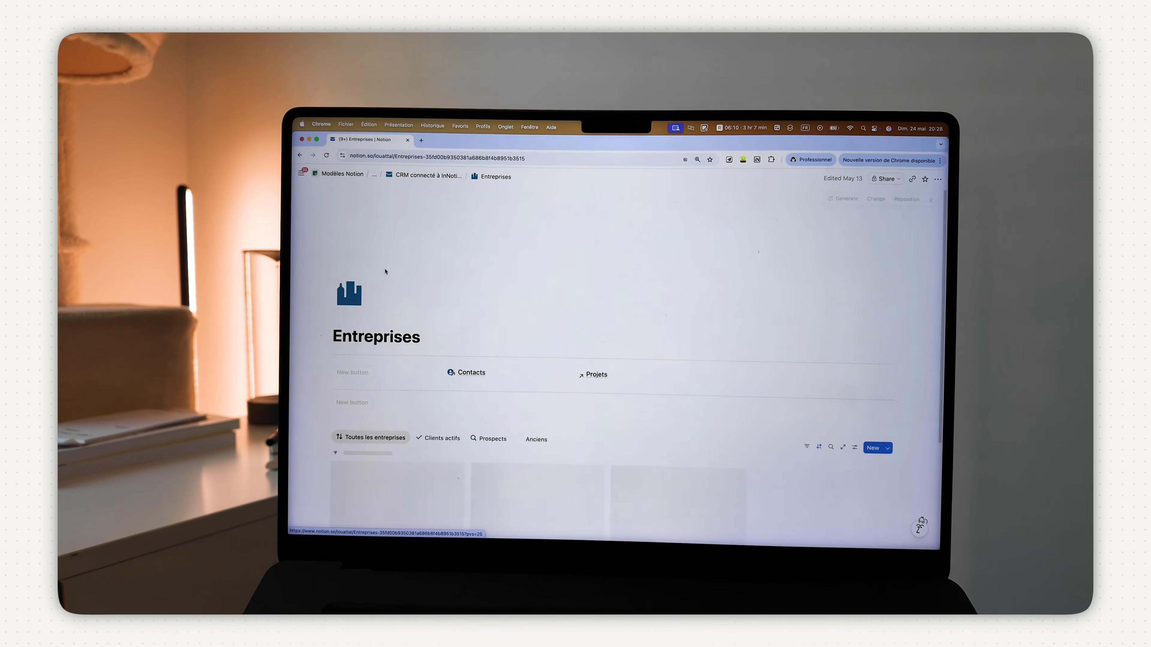
{"action": "scroll", "coordinate": [354, 435], "scroll_direction": "down", "scroll_amount": 5}
{"action": "scroll", "coordinate": [353, 431], "scroll_direction": "down", "scroll_amount": 5}
{"action": "left_click", "coordinate": [390, 366]}
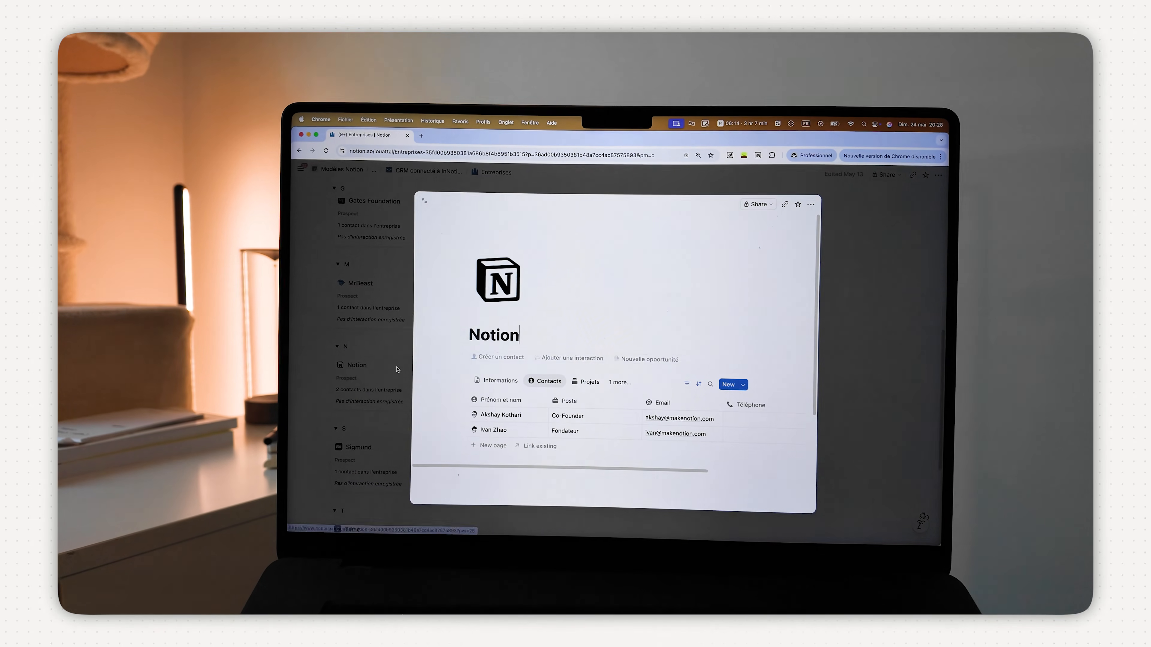